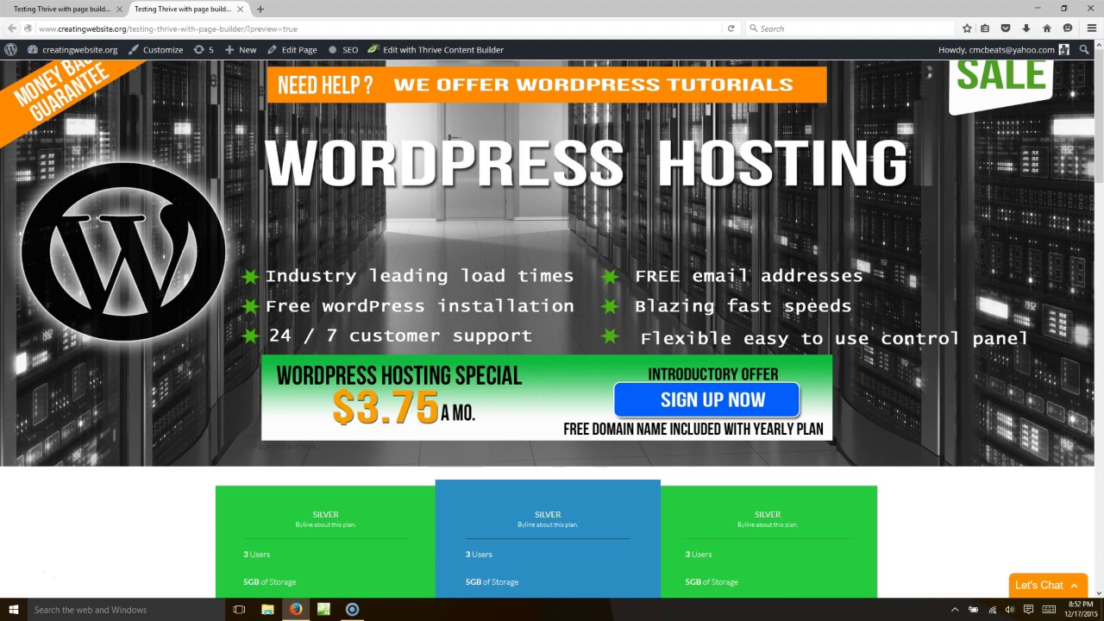
# - Review the previewed hosting page, from the header banner through the pricing table, promo sections and countdown to the video
pyautogui.scroll(-20, 871, 203)
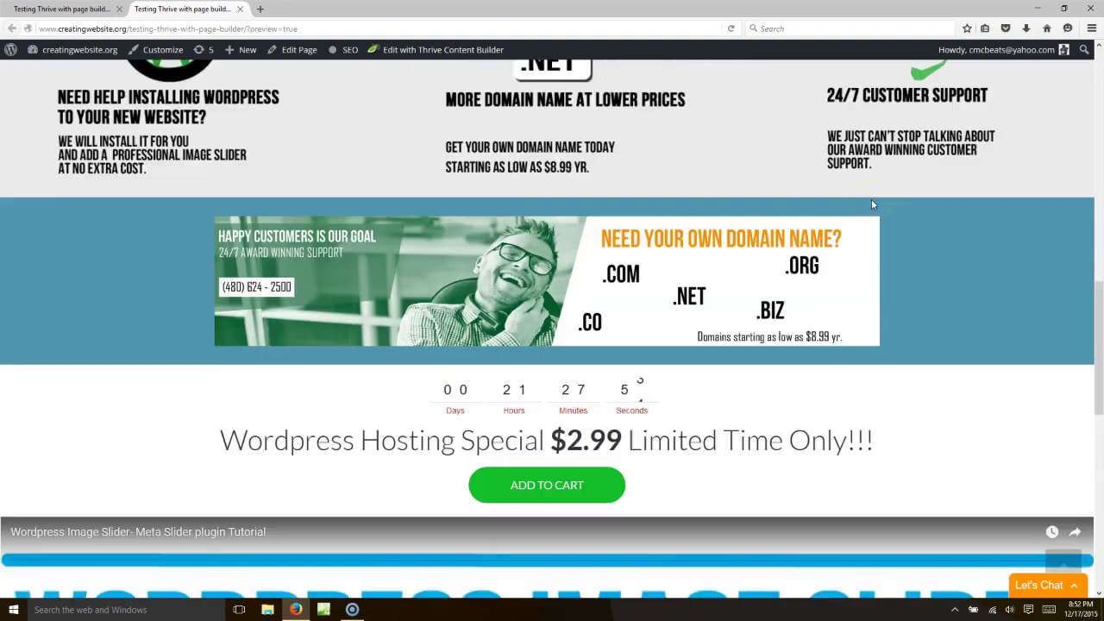
pyautogui.scroll(15, 871, 204)
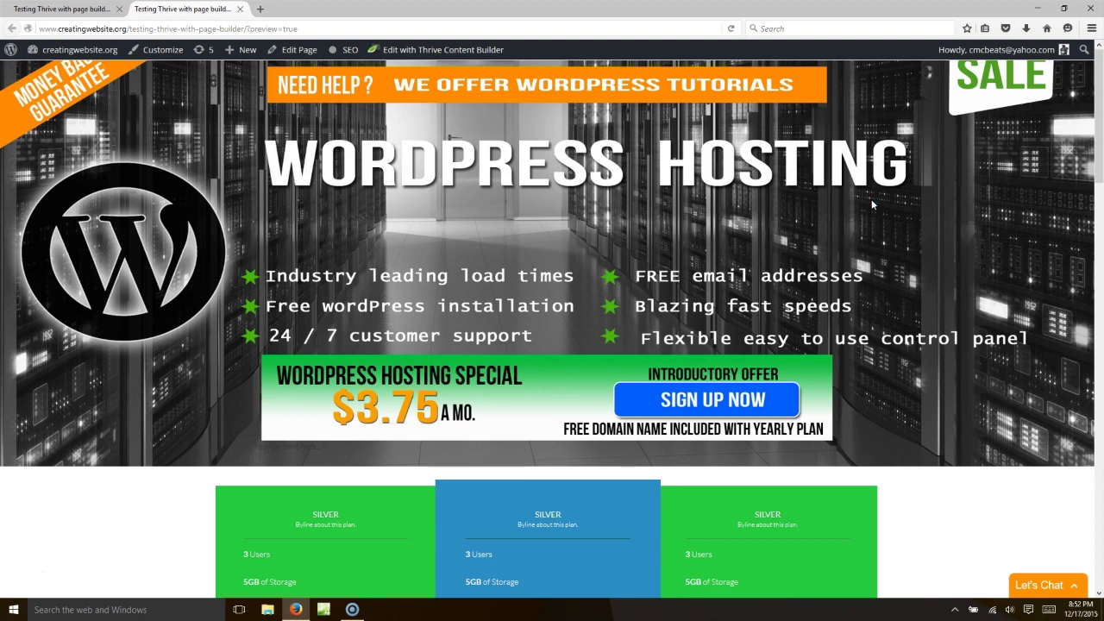
pyautogui.scroll(-5, 871, 203)
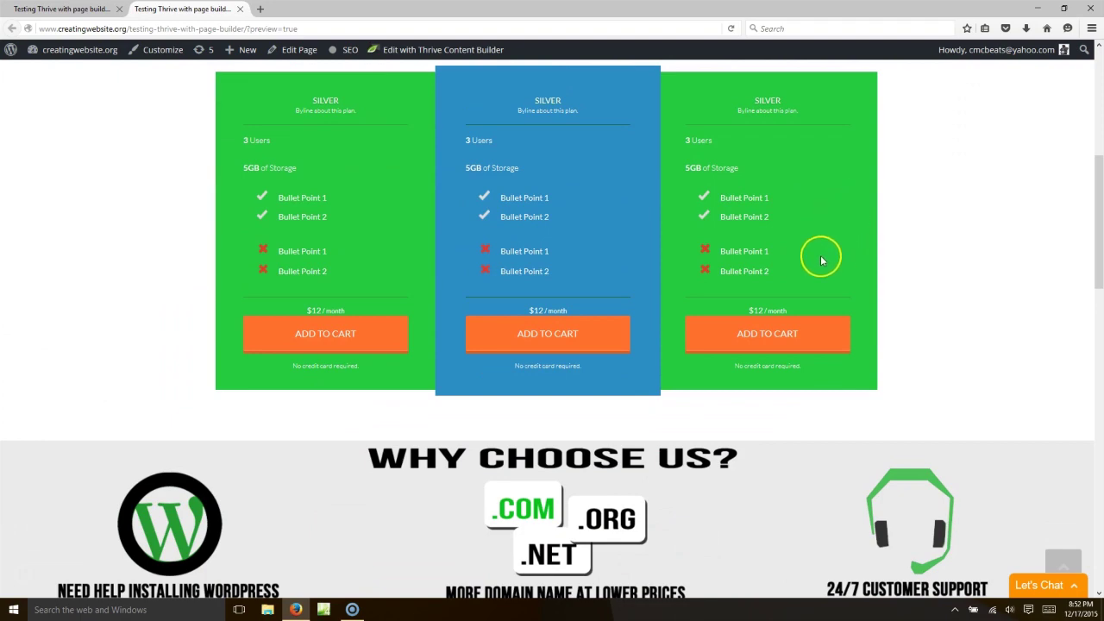
pyautogui.scroll(-10, 819, 257)
pyautogui.scroll(15, 813, 248)
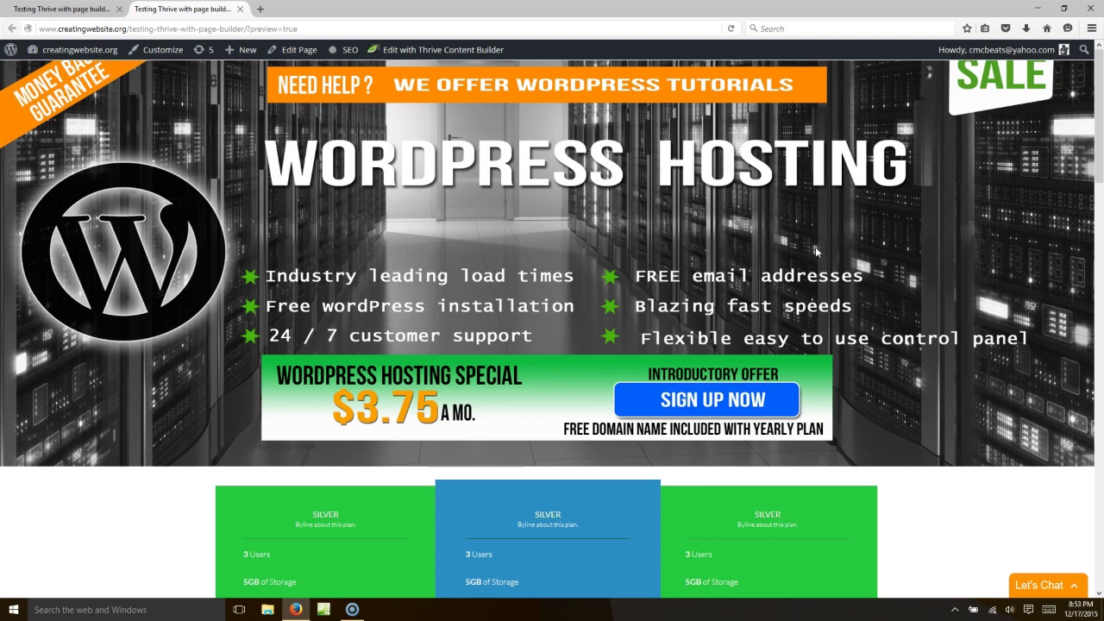
pyautogui.scroll(-10, 702, 228)
pyautogui.scroll(10, 702, 229)
# - In the page editor, delete the tutorials banner, the pricing table, the Why Choose Us section and the domain-name banner
pyautogui.hotkey('ctrl', 'pageup')
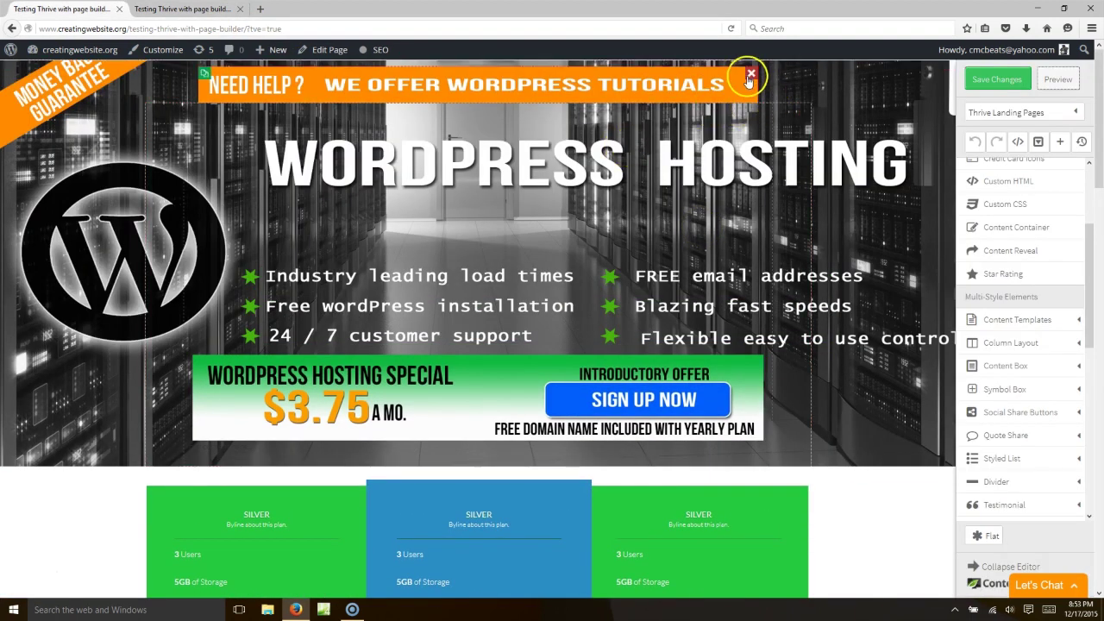
pyautogui.click(749, 78)
pyautogui.scroll(-3, 796, 66)
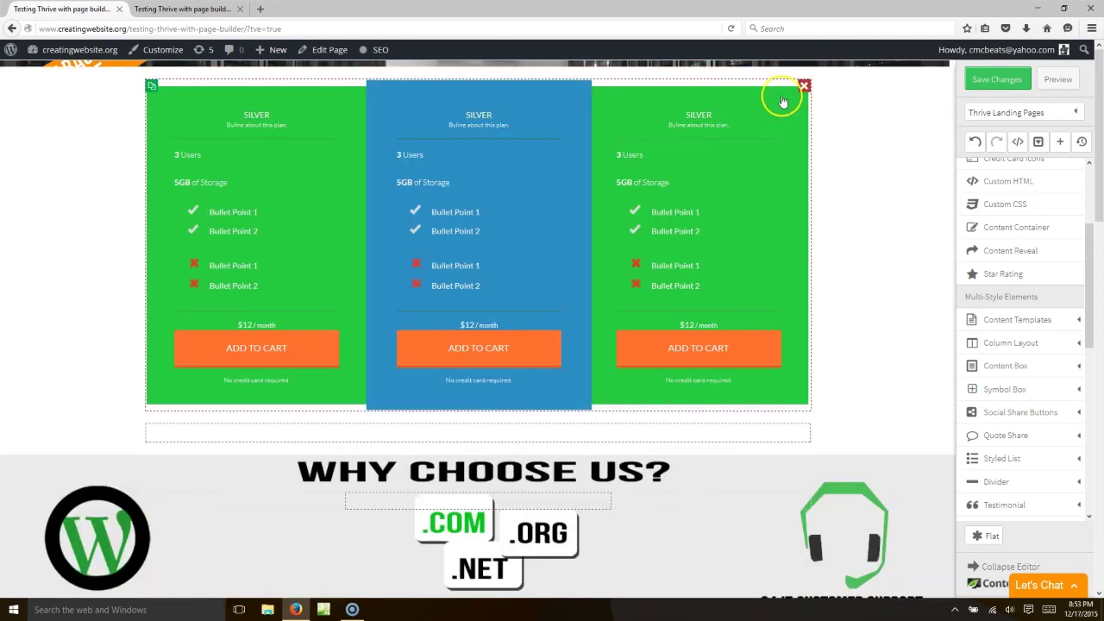
pyautogui.click(802, 87)
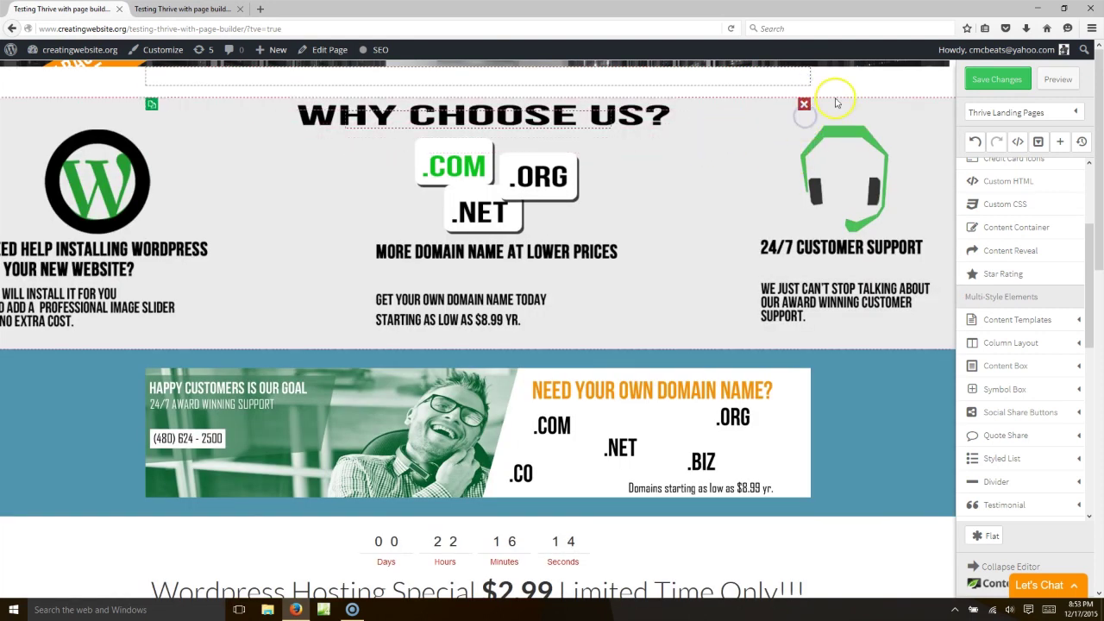
pyautogui.click(803, 104)
pyautogui.click(803, 248)
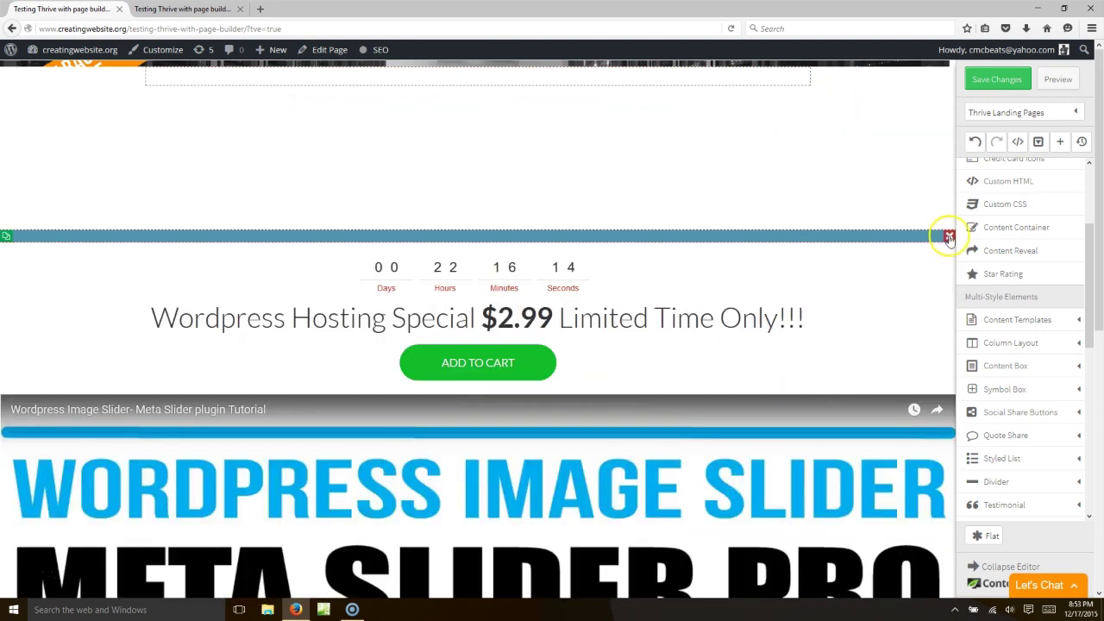
# - Delete the remaining content below the header: the blue section, countdown timer, special-offer heading, Add to Cart button and video
pyautogui.click(949, 239)
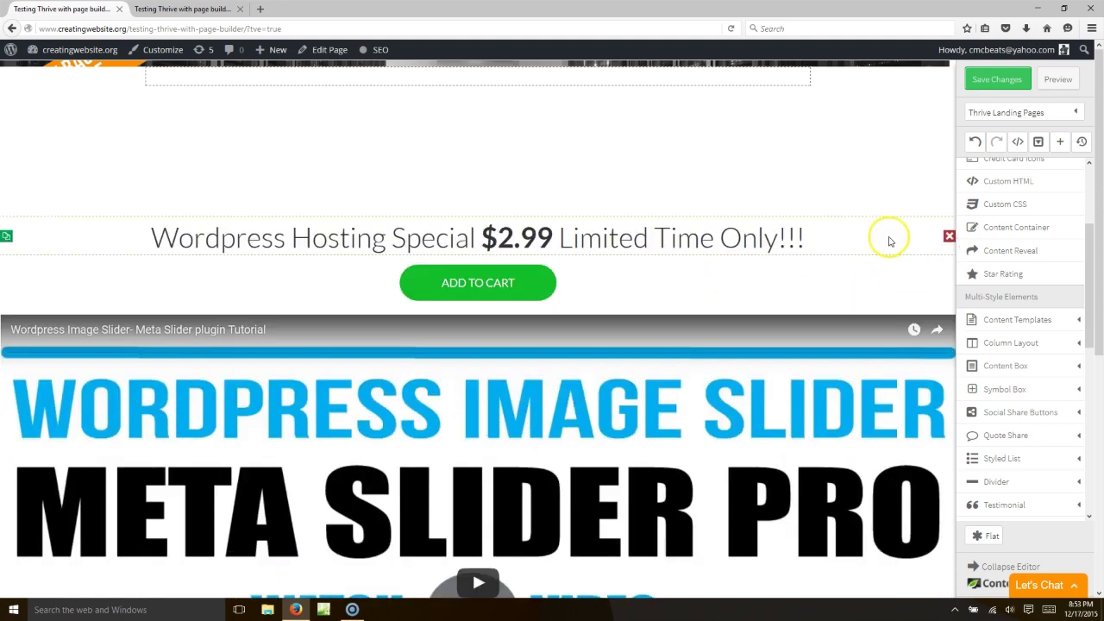
pyautogui.click(949, 236)
pyautogui.click(551, 251)
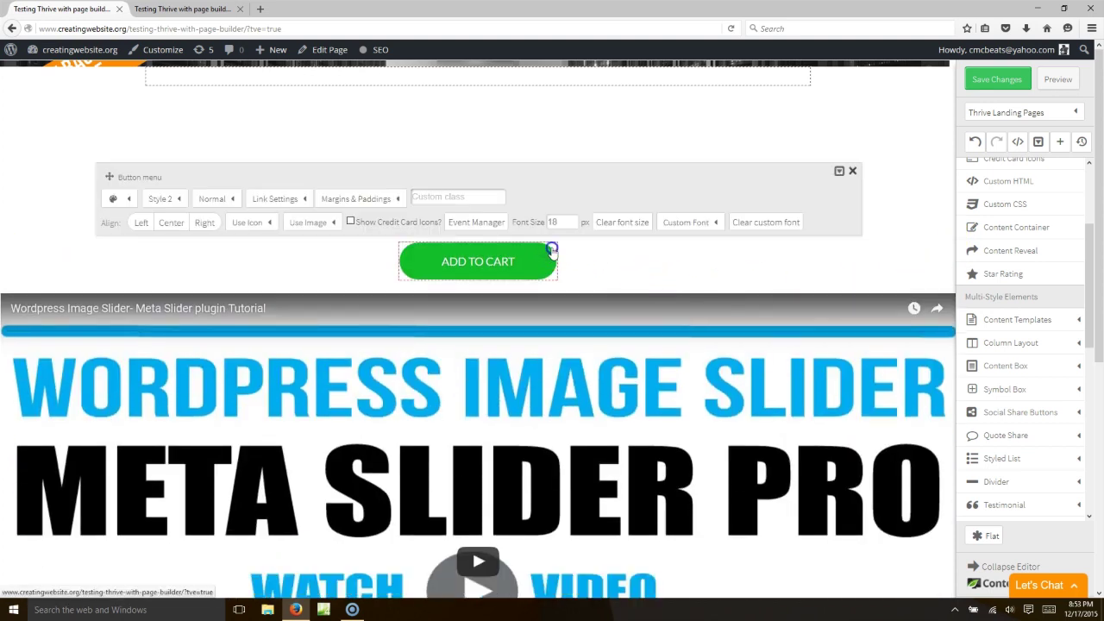
pyautogui.click(552, 246)
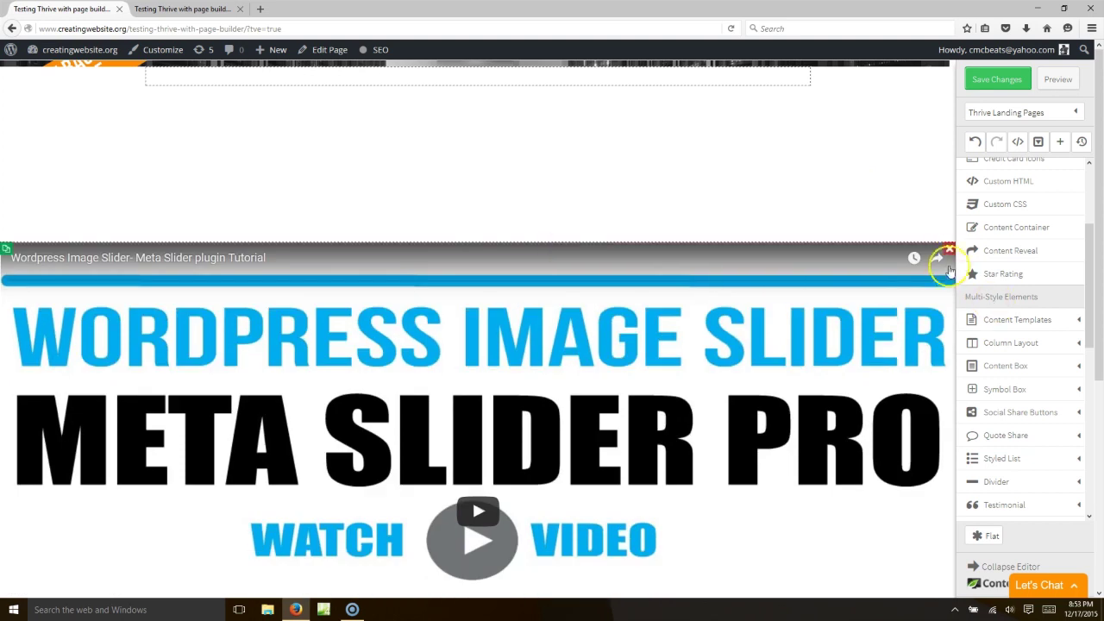
pyautogui.click(948, 249)
pyautogui.click(947, 235)
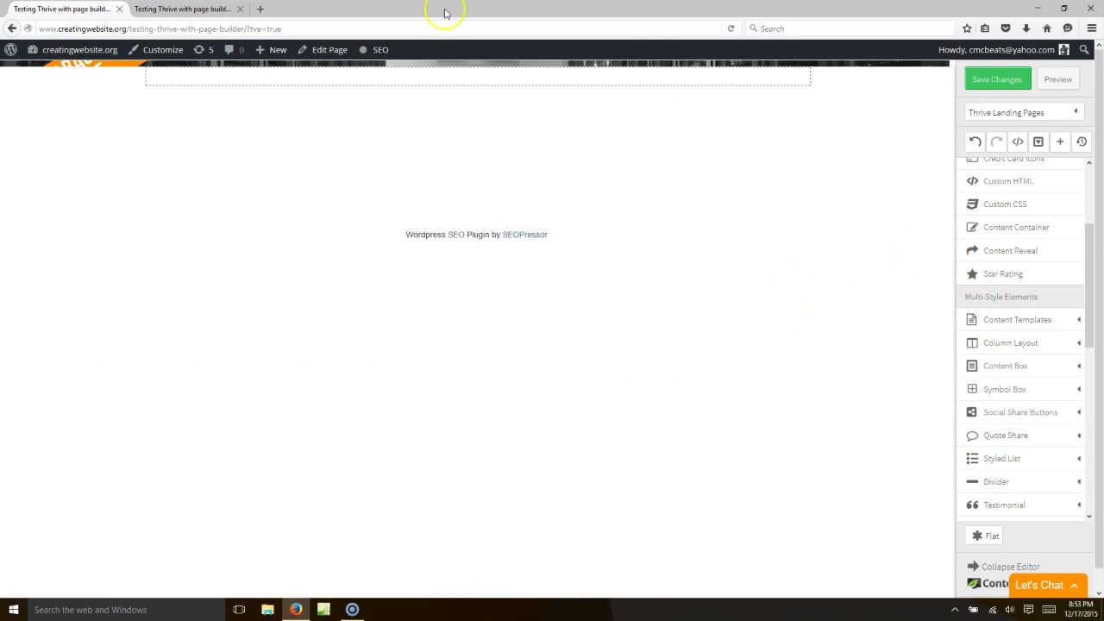
pyautogui.click(530, 67)
pyautogui.click(179, 114)
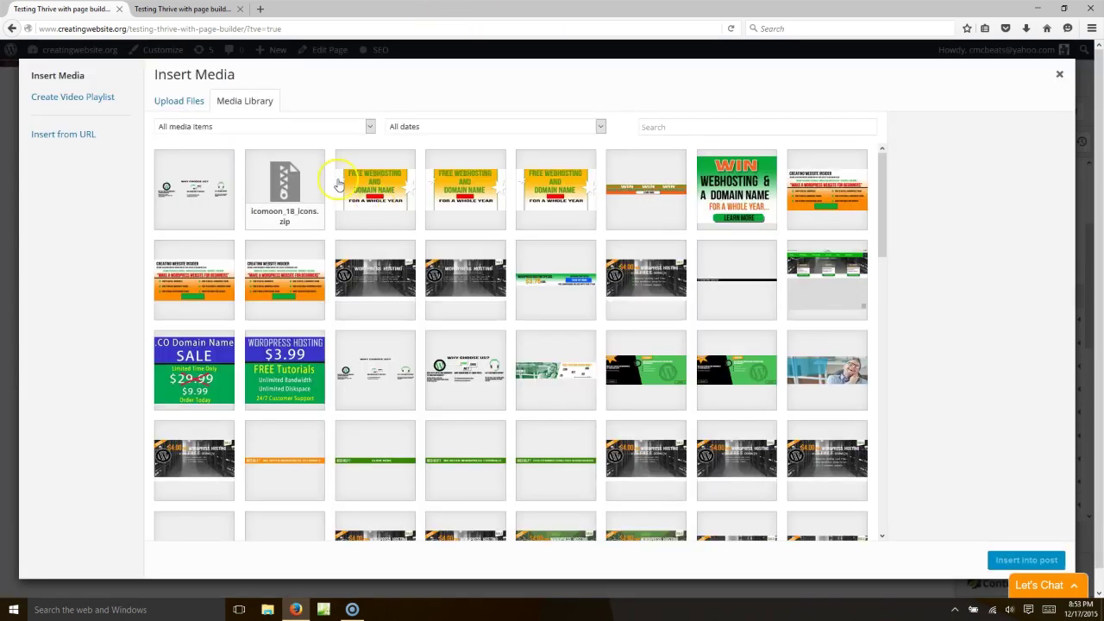
pyautogui.click(1059, 74)
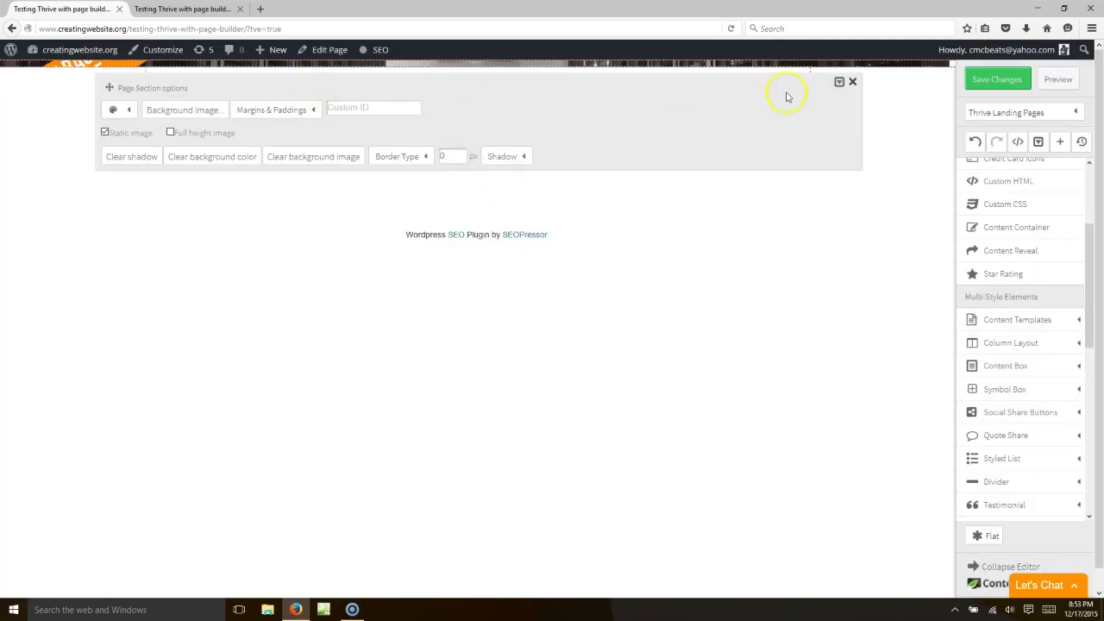
pyautogui.click(852, 81)
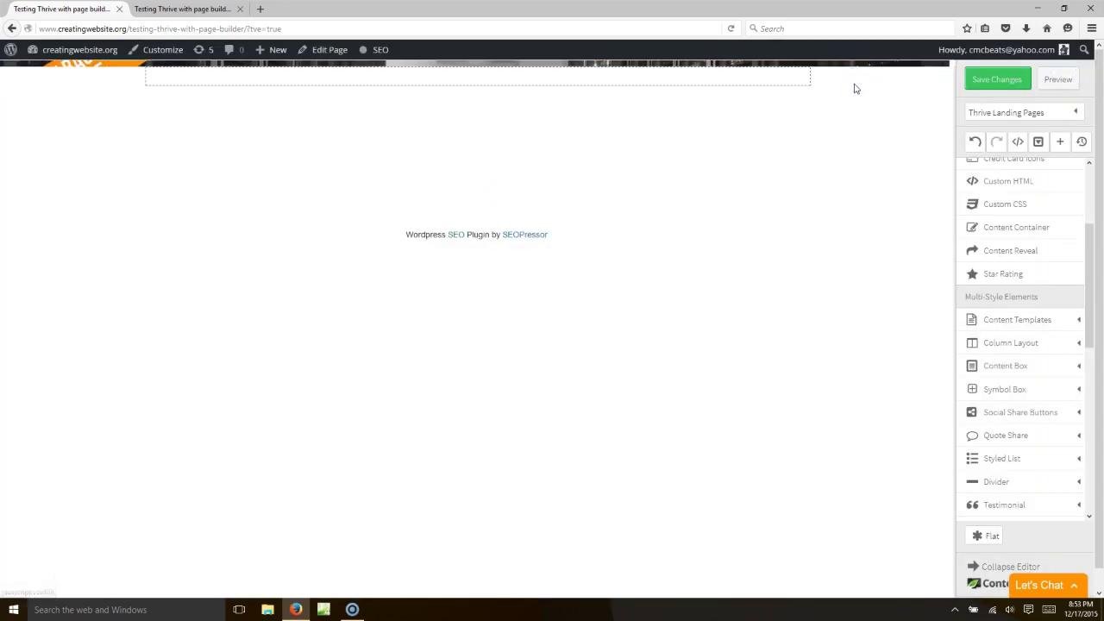
# - Delete the old header section and place a new Page Section element at the start of the empty page
pyautogui.click(940, 63)
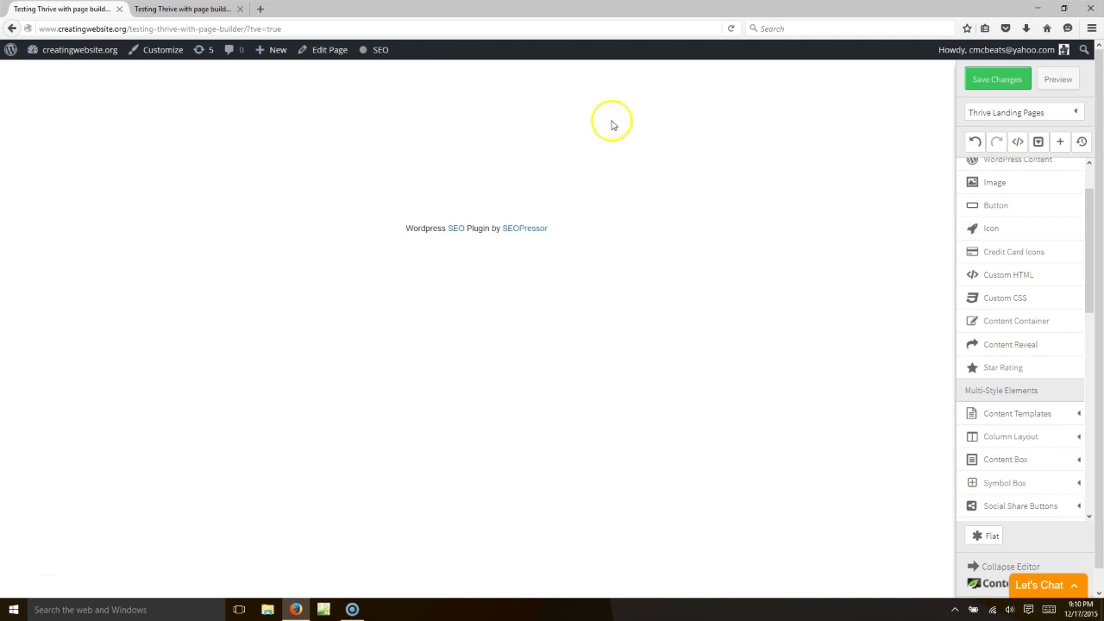
pyautogui.moveTo(1092, 286); pyautogui.dragTo(1092, 505)
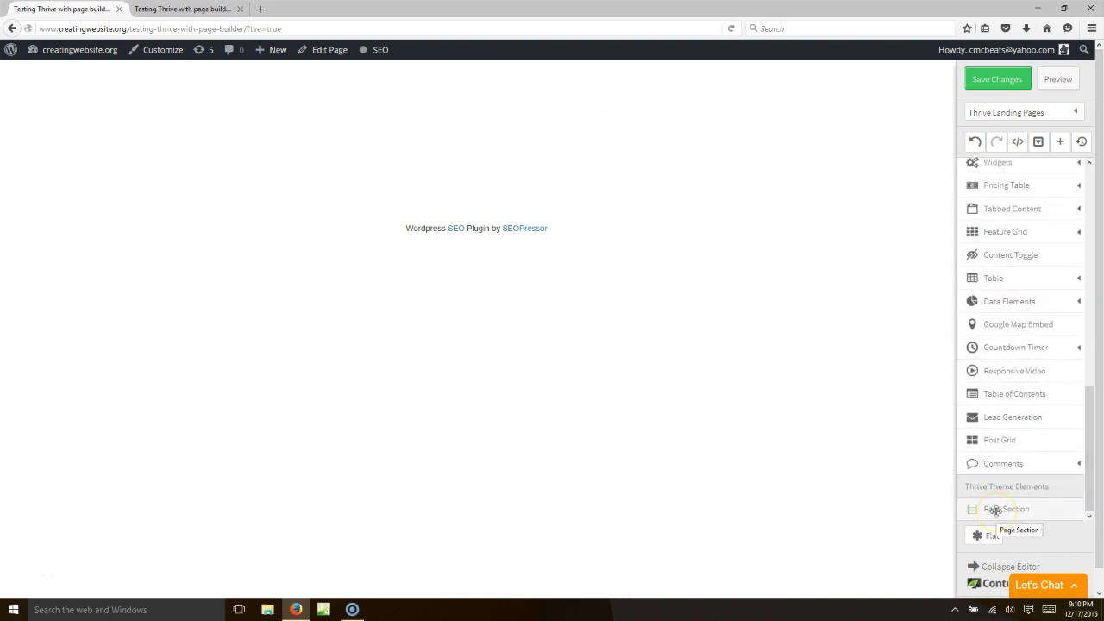
pyautogui.moveTo(995, 511); pyautogui.dragTo(466, 66)
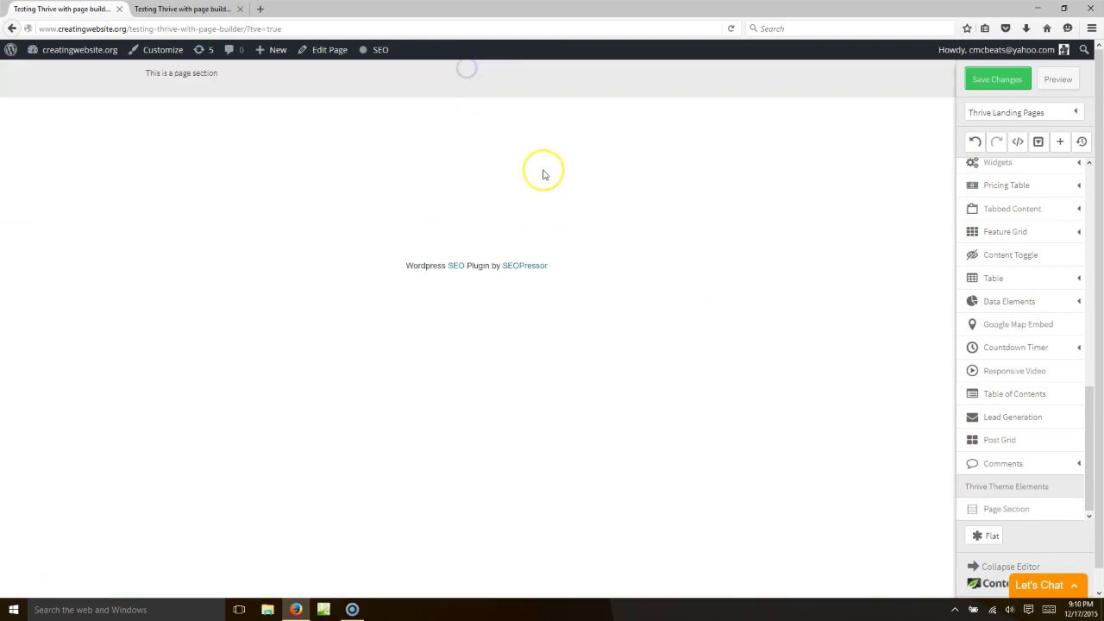
# - Set the new page section's background to the WordPress Hosting server-room image from the media library
pyautogui.click(131, 79)
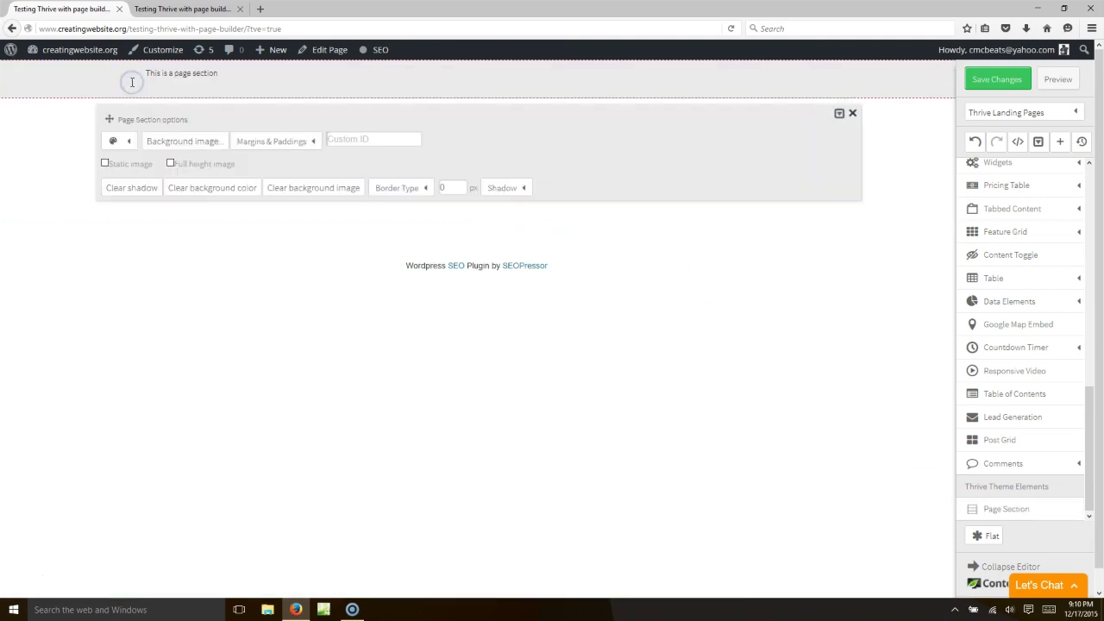
pyautogui.click(173, 142)
pyautogui.click(394, 273)
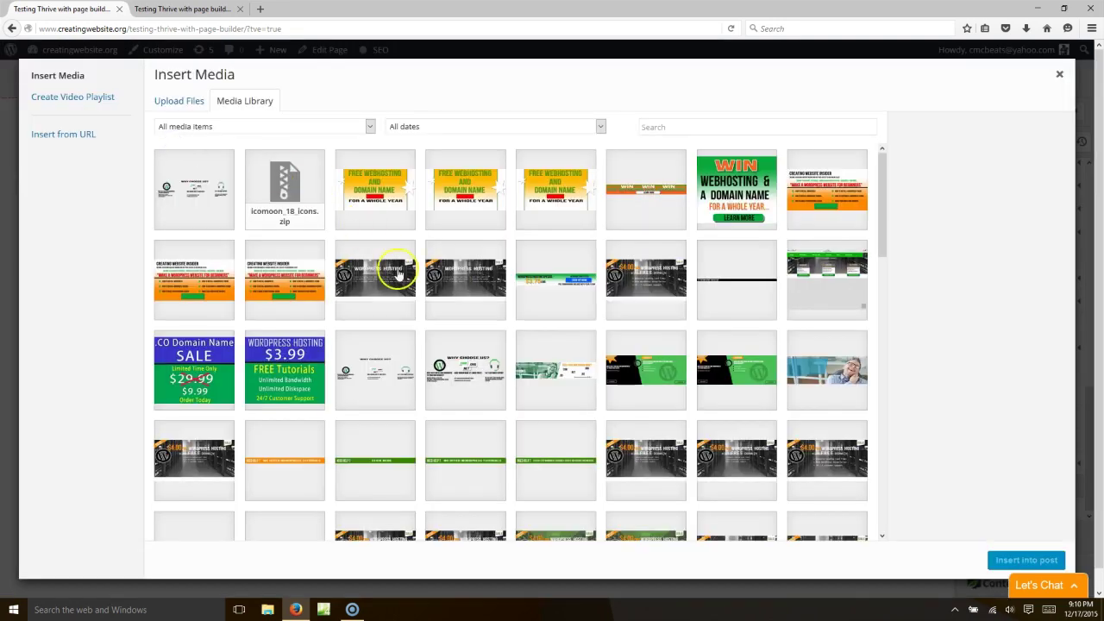
pyautogui.click(1025, 561)
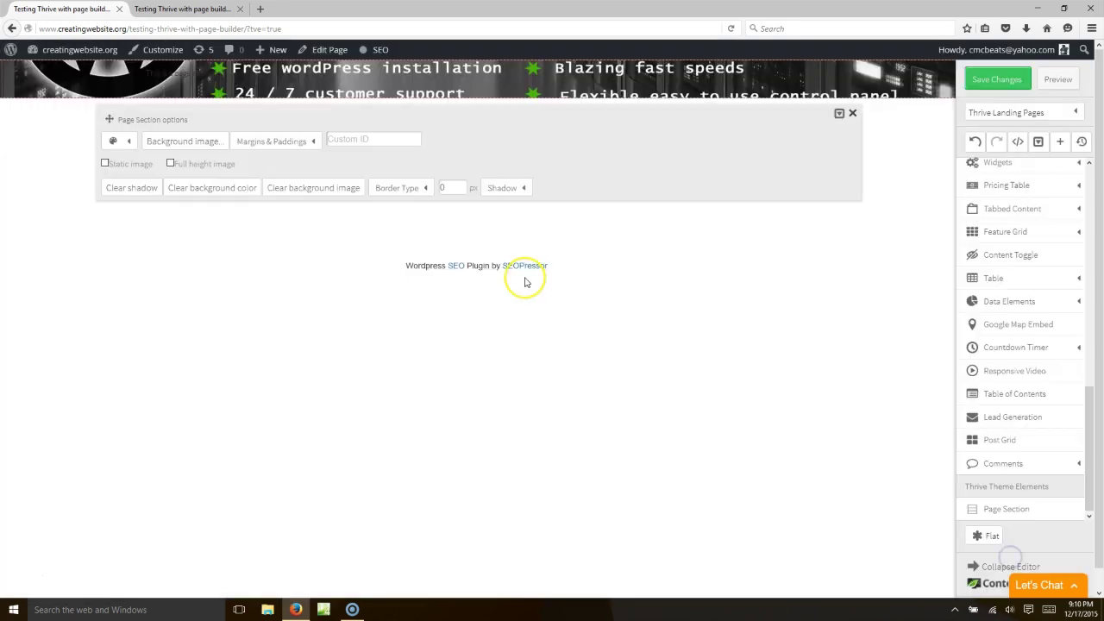
# - Set the page section's bottom padding to 400 px
pyautogui.moveTo(375, 63)
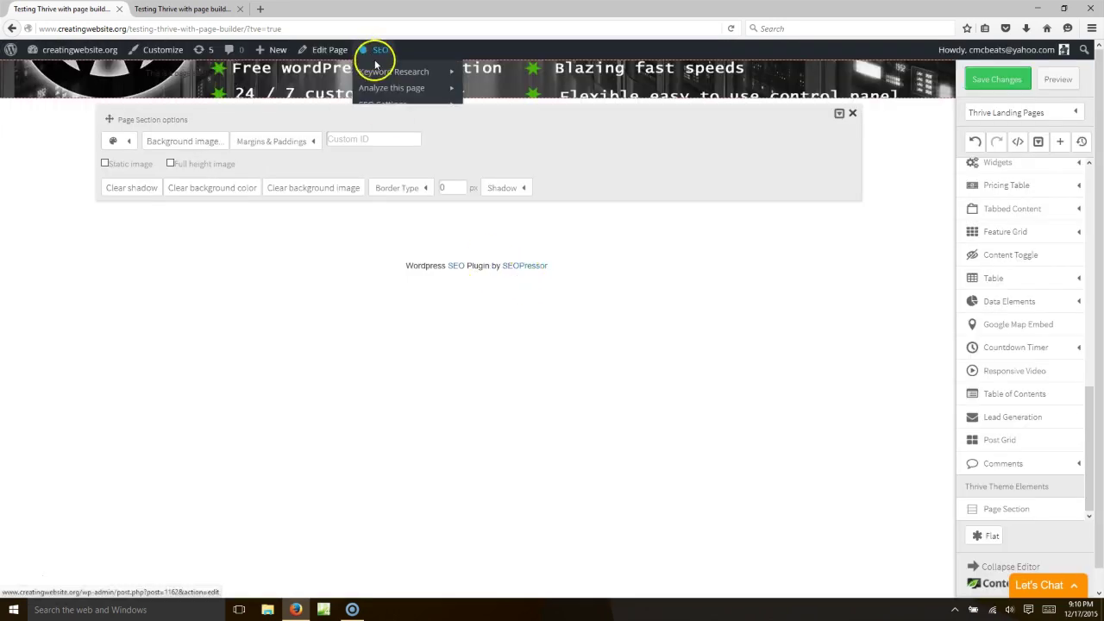
pyautogui.click(269, 142)
pyautogui.moveTo(403, 206); pyautogui.dragTo(387, 209)
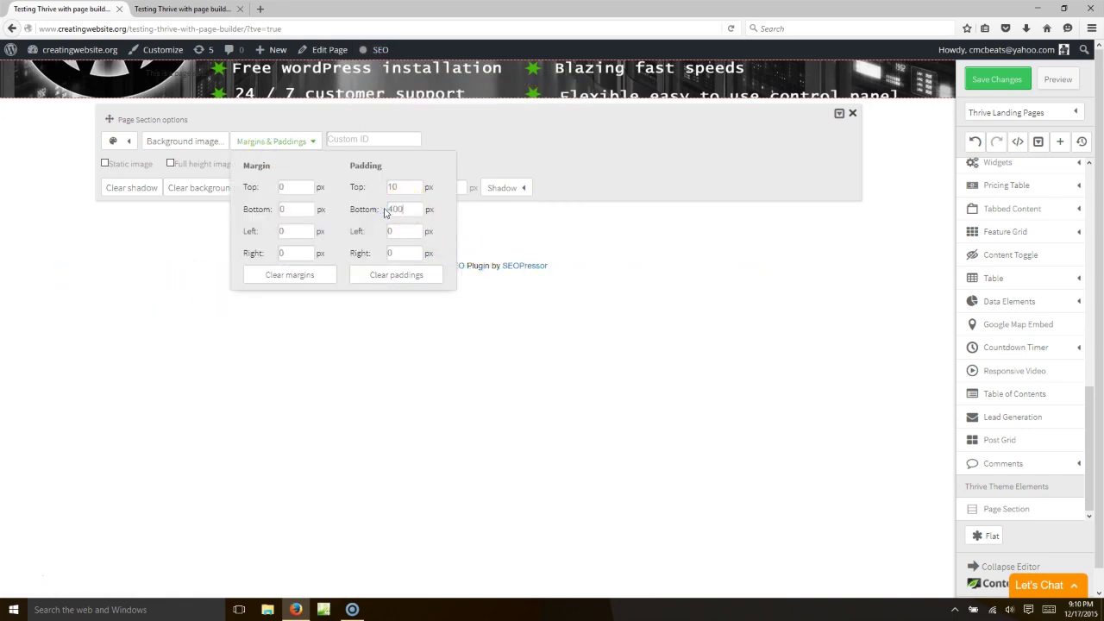
pyautogui.doubleClick(401, 186)
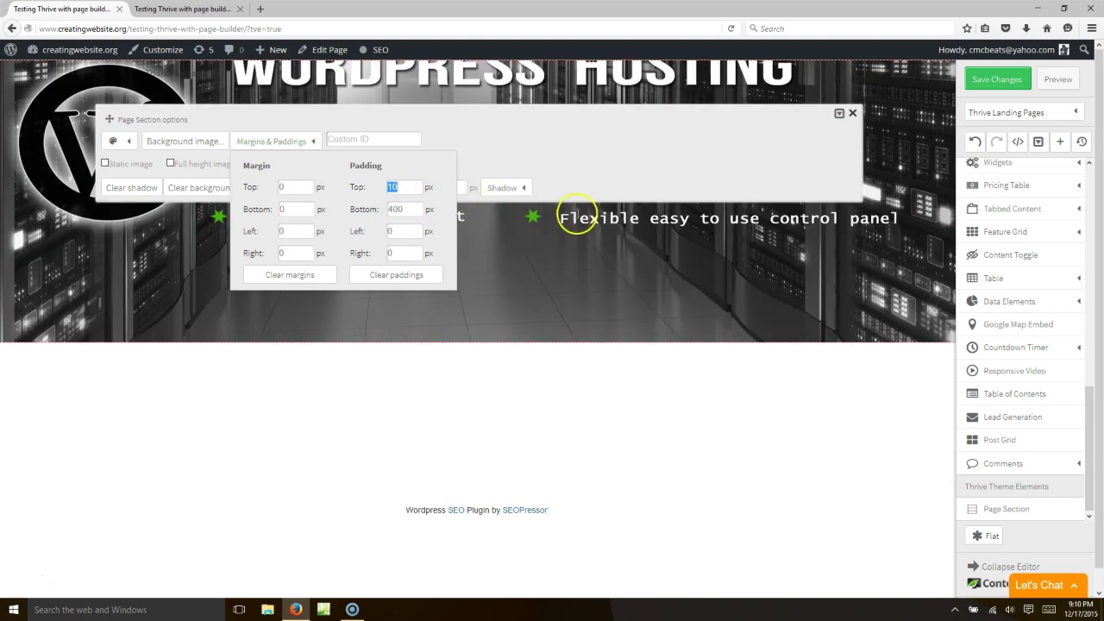
pyautogui.click(850, 113)
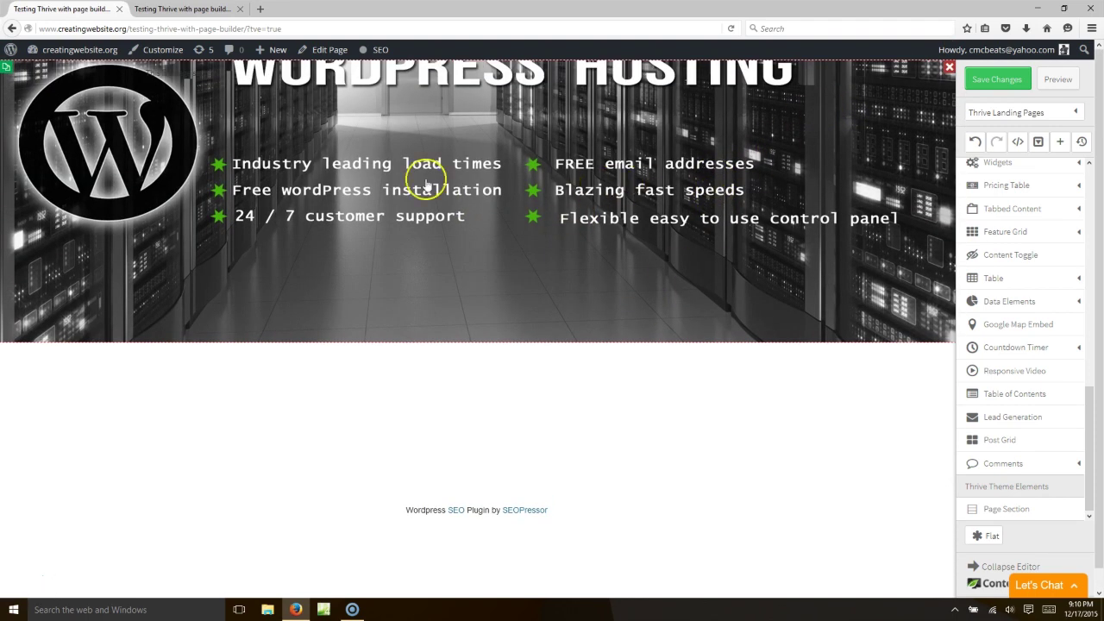
# - Set the page section's top padding to 0 px
pyautogui.click(484, 219)
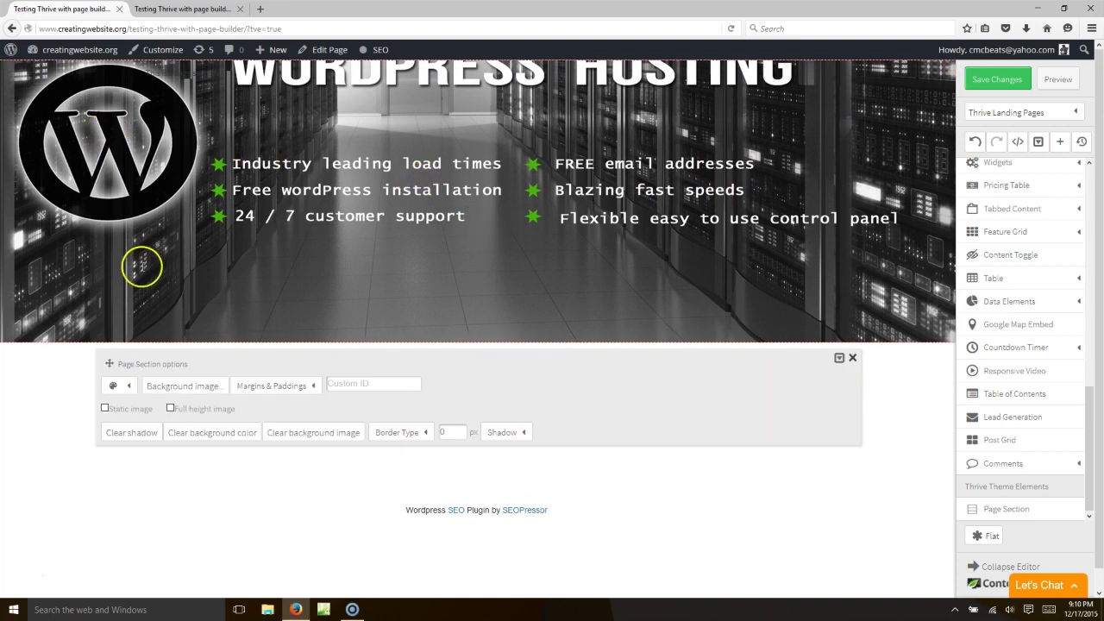
pyautogui.click(282, 388)
pyautogui.moveTo(418, 272); pyautogui.dragTo(371, 265)
pyautogui.write('00')
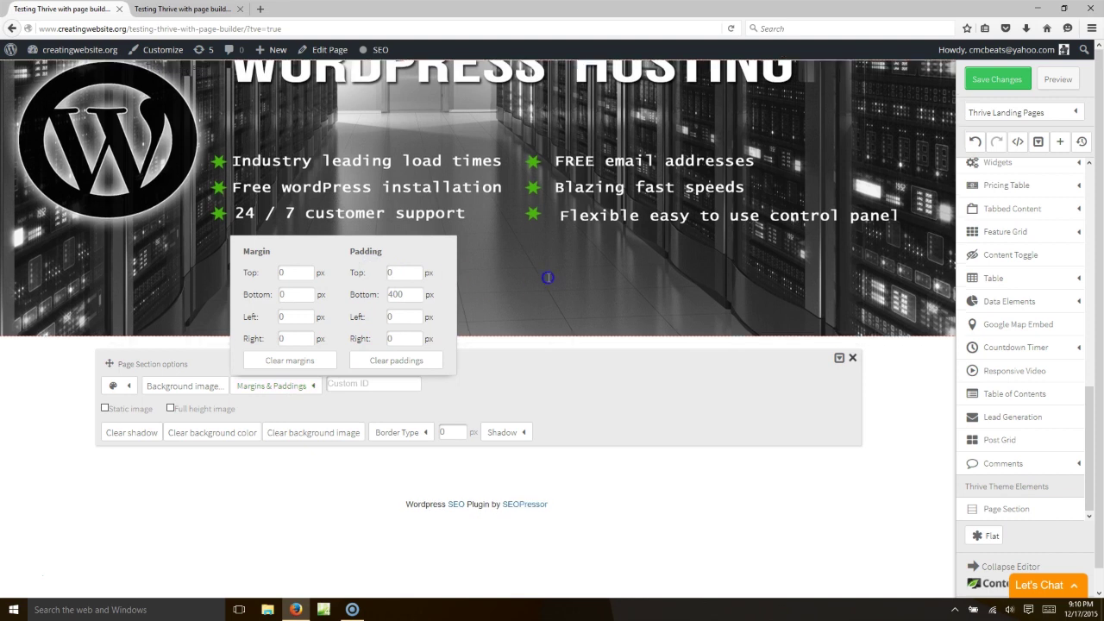
pyautogui.click(548, 278)
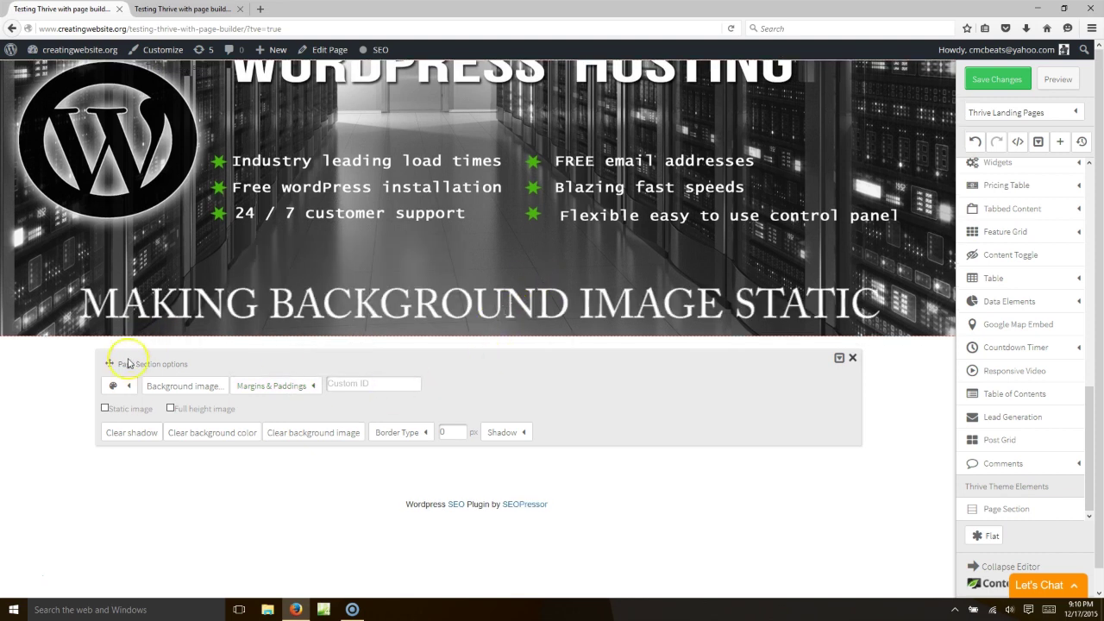
# - Make the page section's background image static and set its bottom padding to 500 px
pyautogui.click(105, 409)
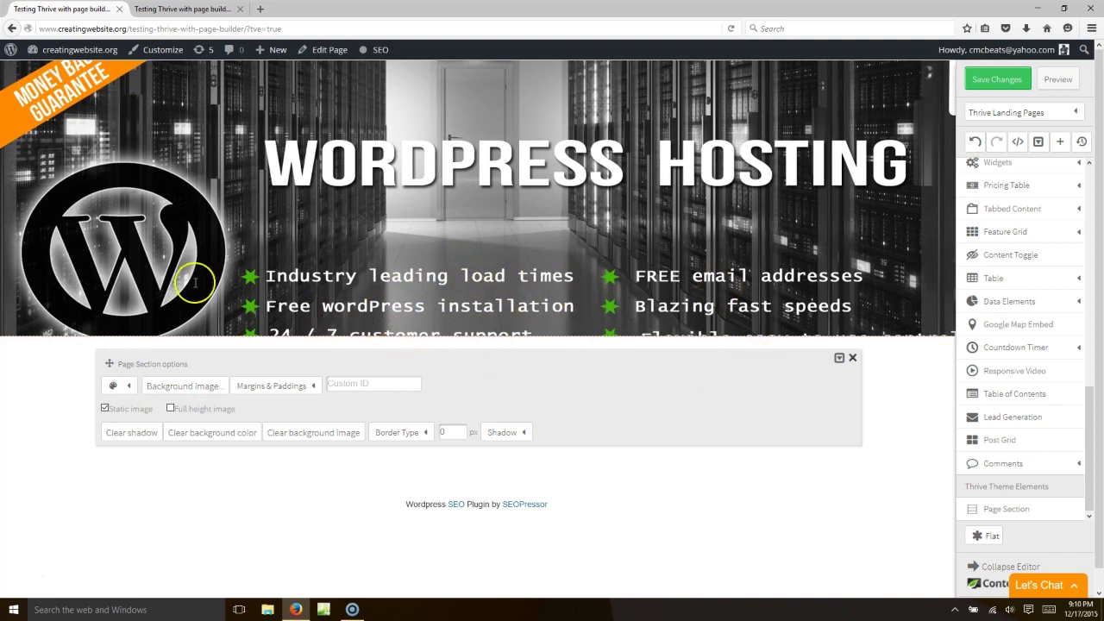
pyautogui.click(287, 385)
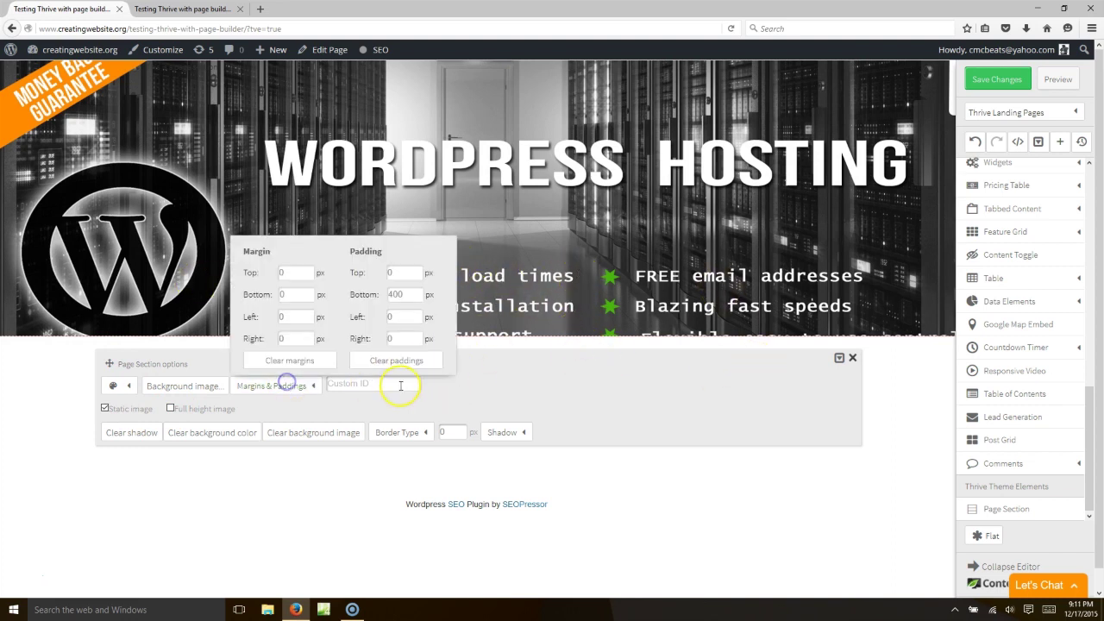
pyautogui.moveTo(411, 296); pyautogui.dragTo(344, 291)
pyautogui.write('500')
pyautogui.click(852, 359)
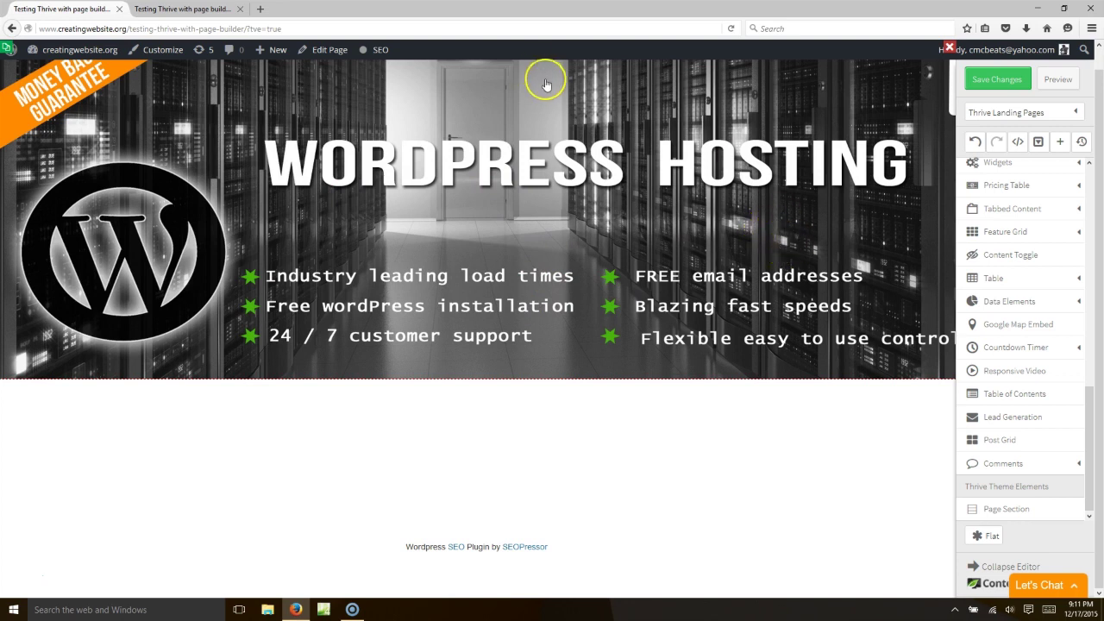
# - Add an image element at the top of the page section using the orange "Need help? We offer WordPress tutorials" banner from the media library
pyautogui.click(198, 9)
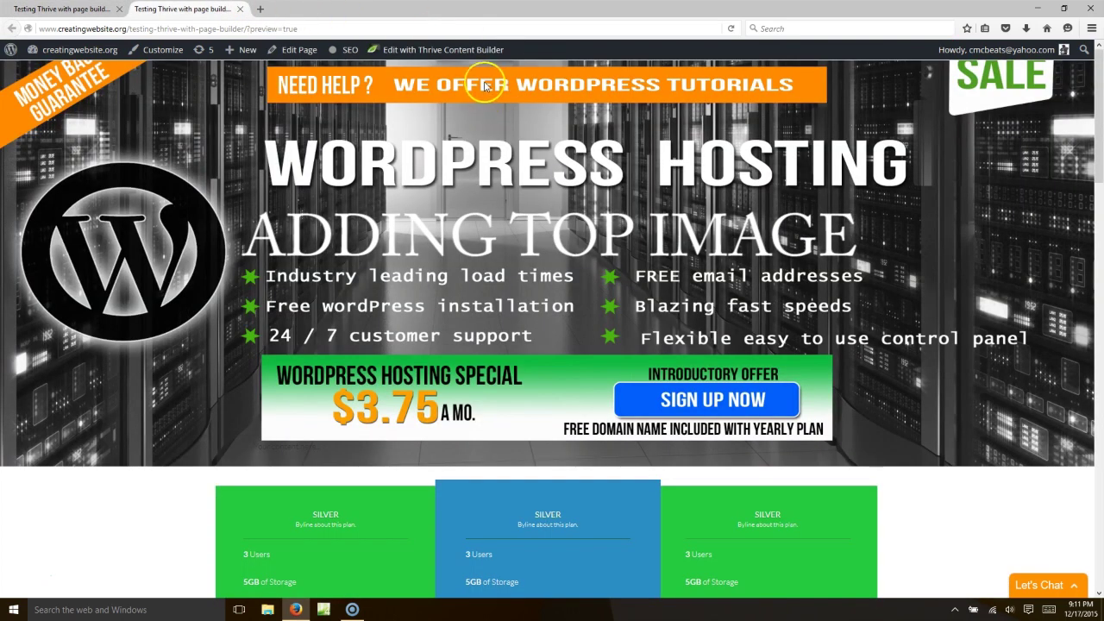
pyautogui.click(50, 10)
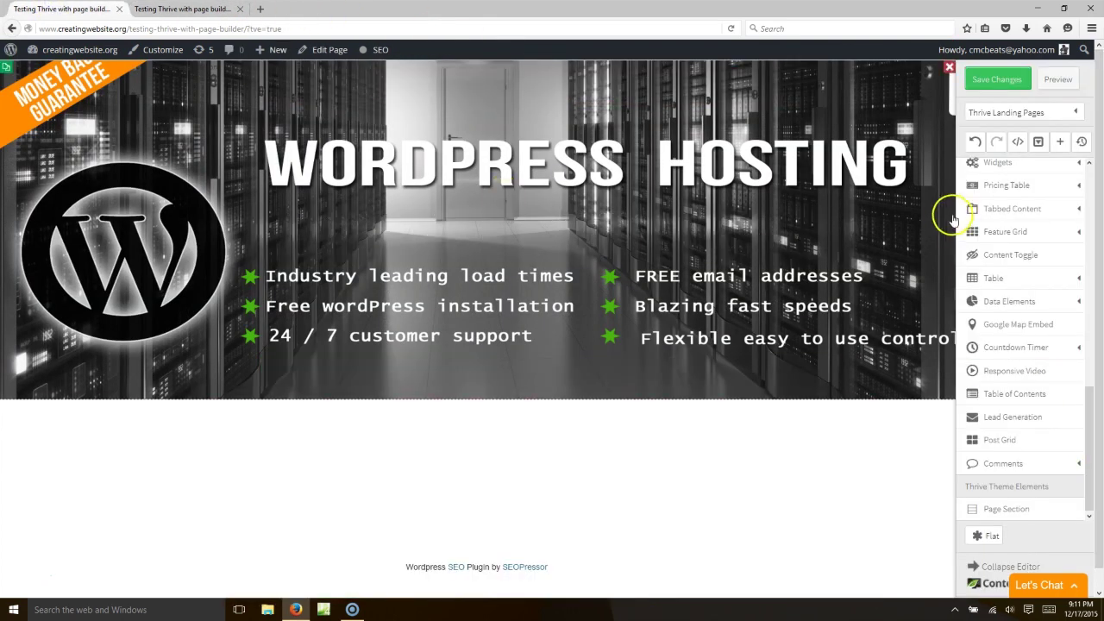
pyautogui.scroll(6, 1057, 324)
pyautogui.scroll(4, 1053, 320)
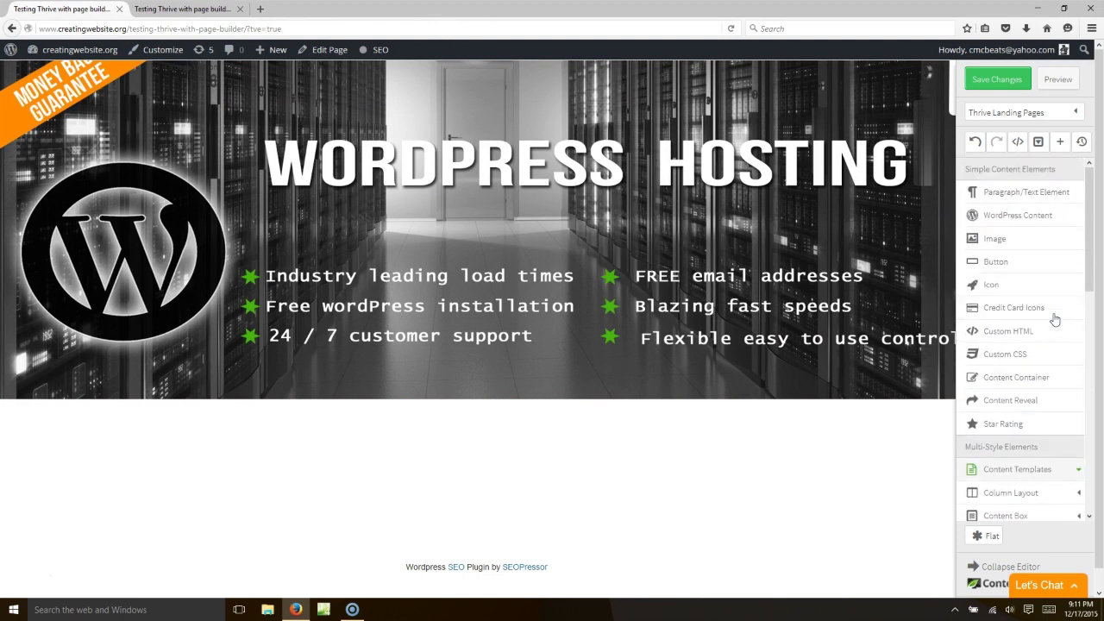
pyautogui.click(1013, 237)
pyautogui.moveTo(560, 406); pyautogui.dragTo(480, 95)
pyautogui.click(486, 100)
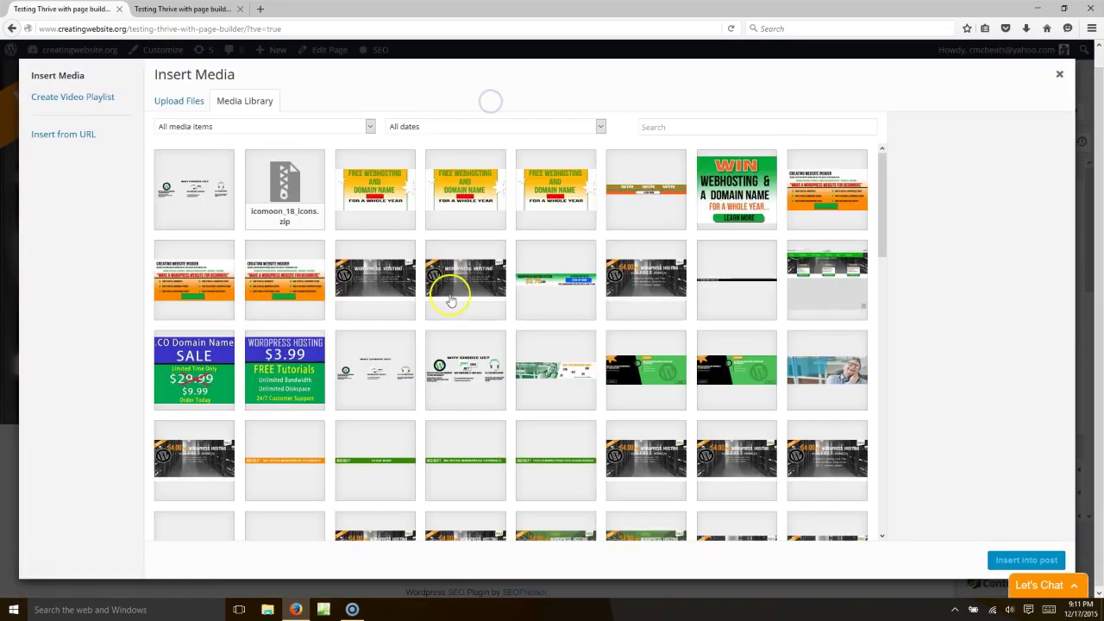
pyautogui.click(315, 441)
pyautogui.click(1010, 560)
# - Shrink the orange "Need help?" banner image to a width of about 897 px
pyautogui.click(390, 106)
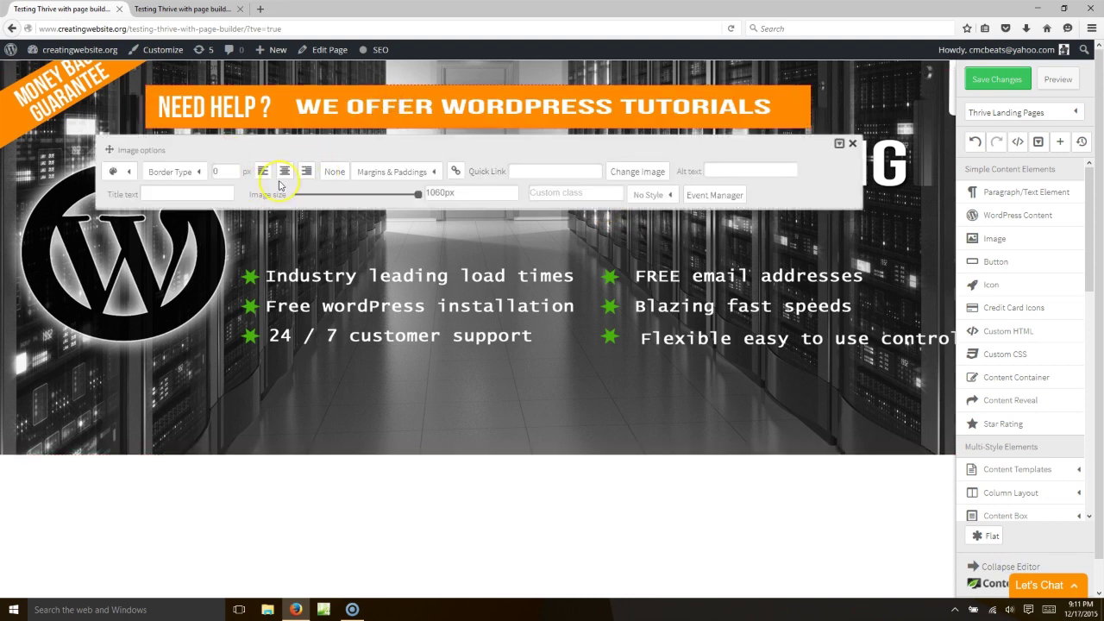
pyautogui.moveTo(418, 195); pyautogui.dragTo(371, 234)
pyautogui.click(386, 173)
pyautogui.write('00')
pyautogui.click(457, 362)
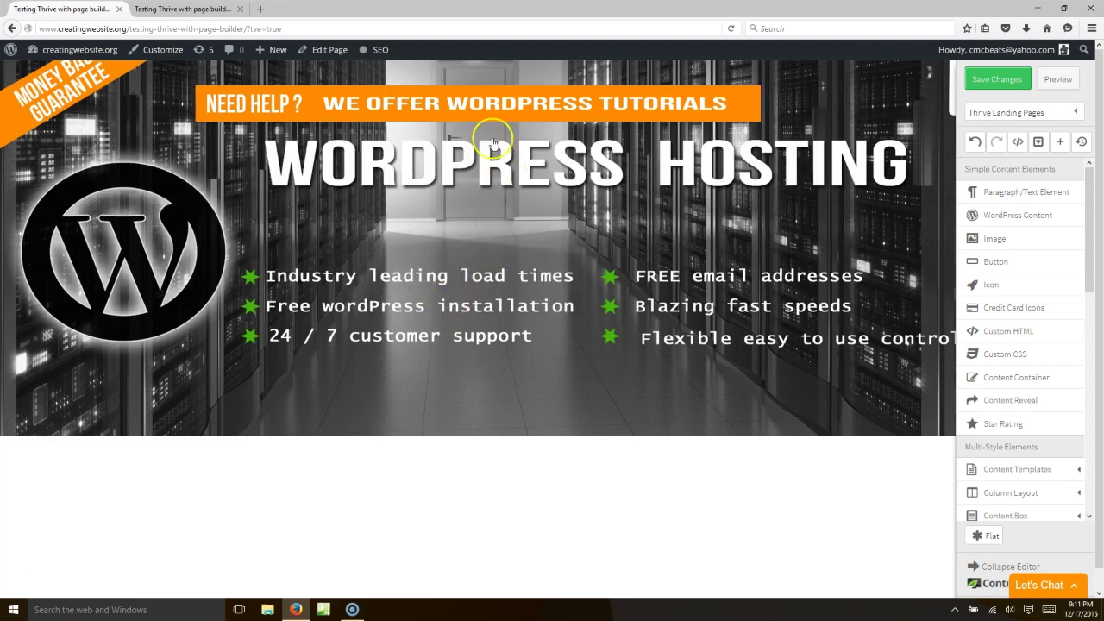
pyautogui.click(480, 88)
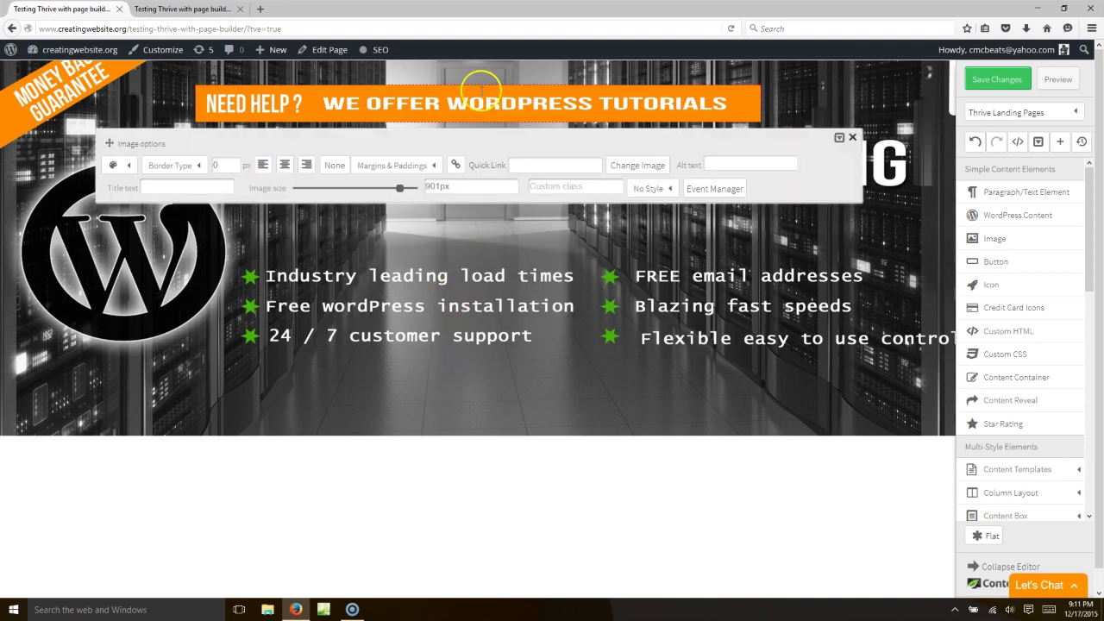
pyautogui.moveTo(400, 190); pyautogui.dragTo(398, 188)
pyautogui.click(850, 138)
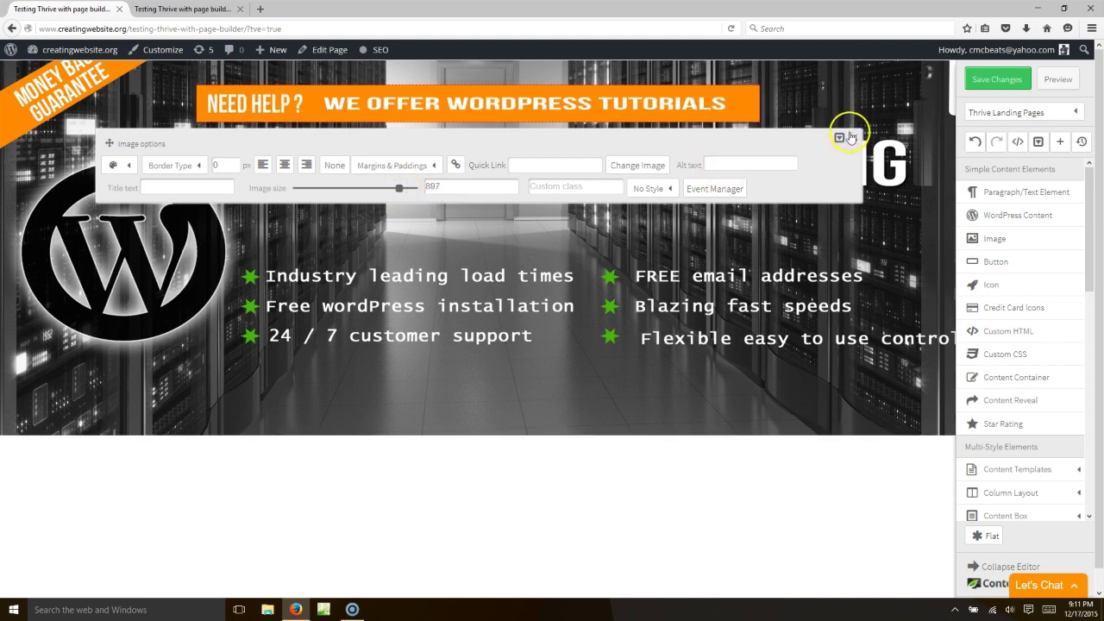
# - Move the orange banner up to the page section's top edge and delete the empty element beneath it
pyautogui.moveTo(569, 105); pyautogui.dragTo(566, 67)
pyautogui.click(587, 125)
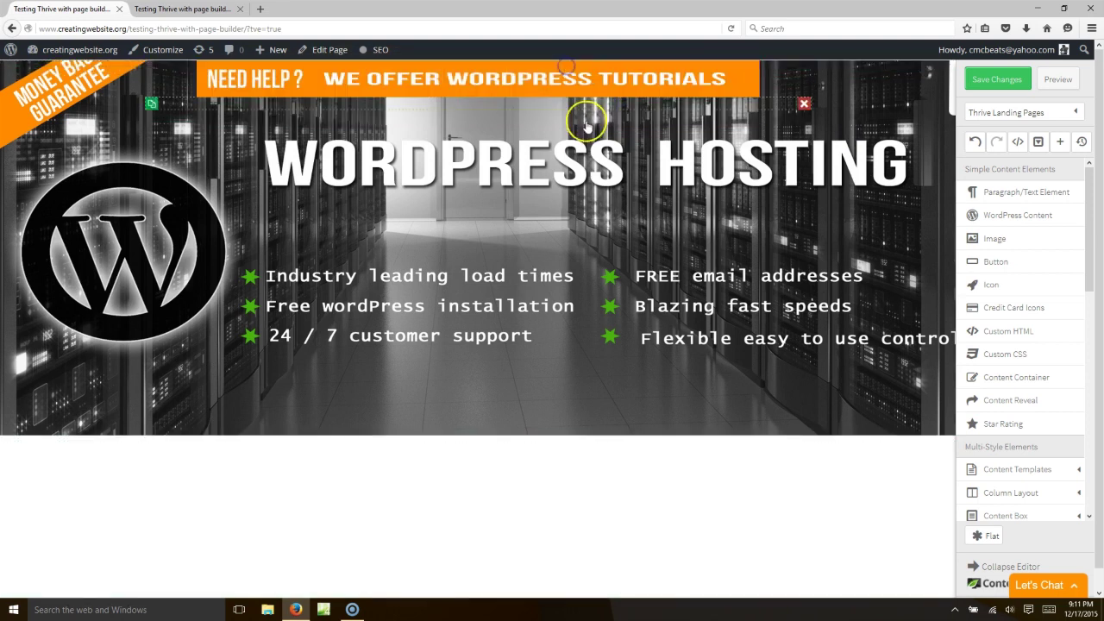
pyautogui.click(813, 95)
pyautogui.click(798, 116)
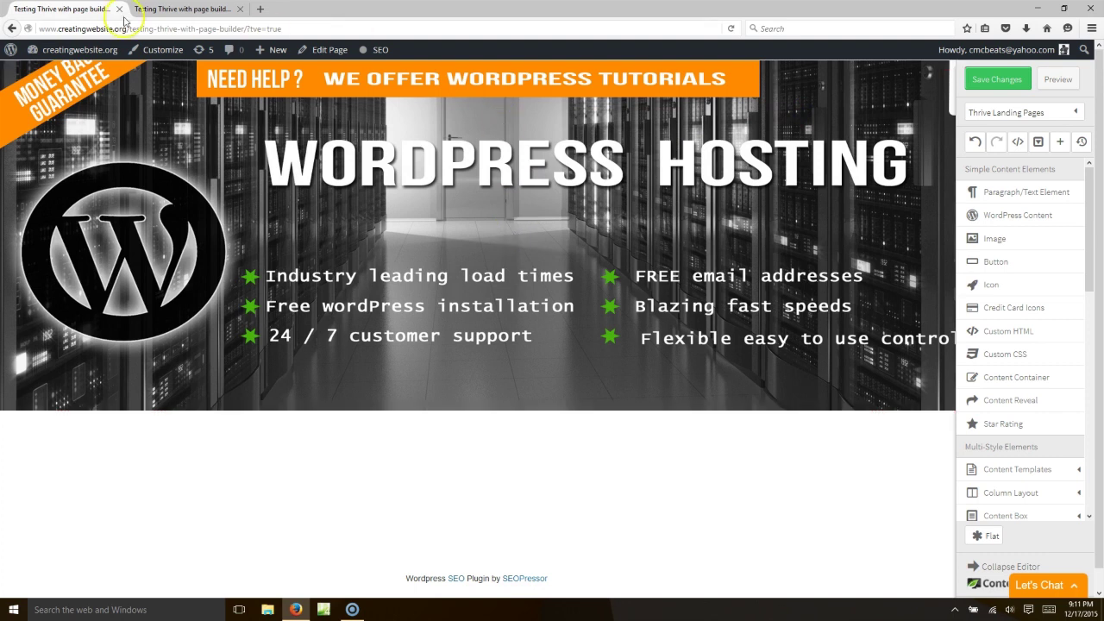
pyautogui.click(147, 11)
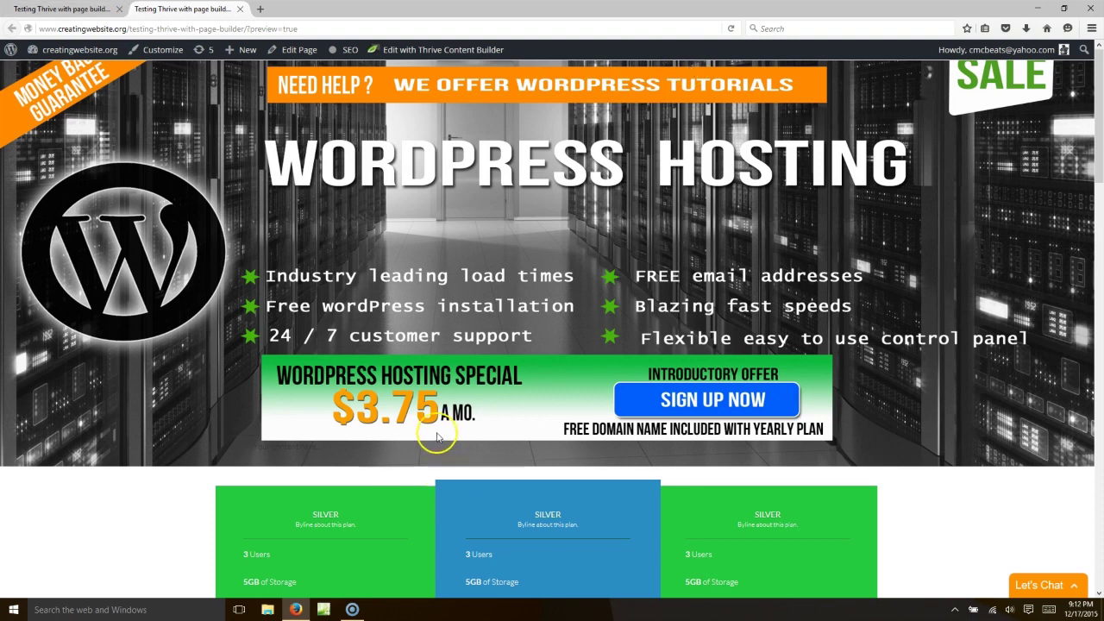
pyautogui.click(60, 10)
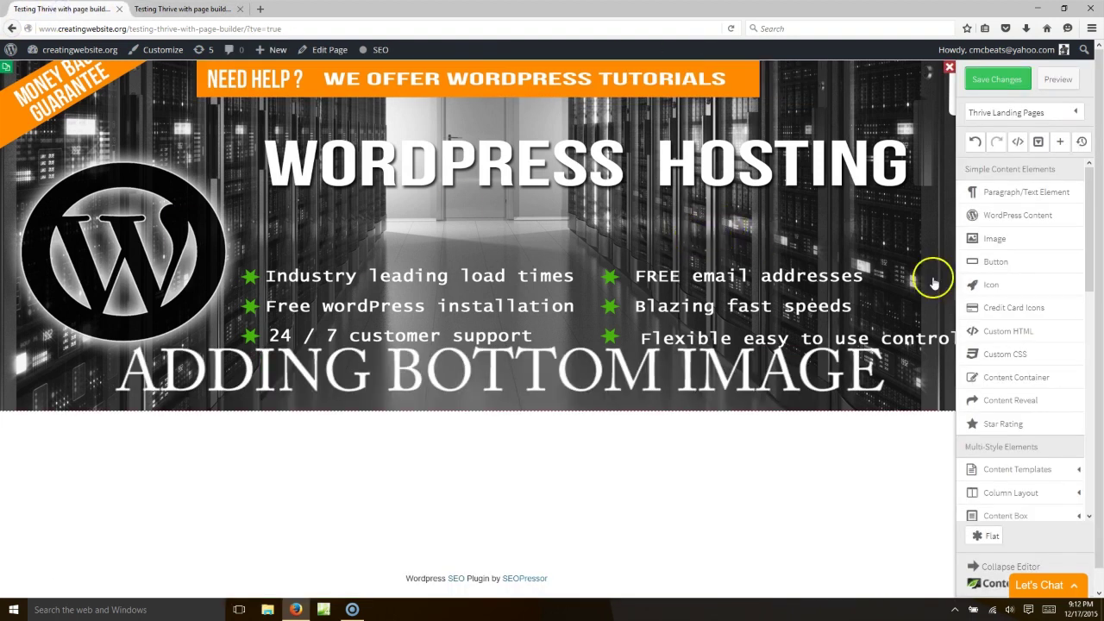
pyautogui.moveTo(1042, 238); pyautogui.dragTo(589, 425)
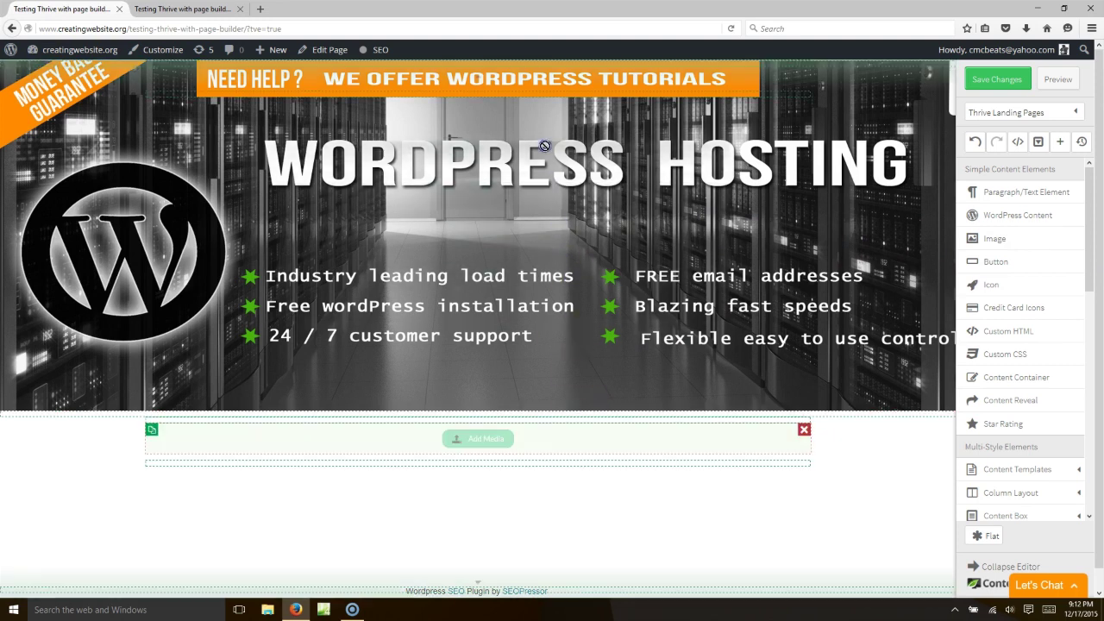
pyautogui.moveTo(532, 111); pyautogui.dragTo(530, 95)
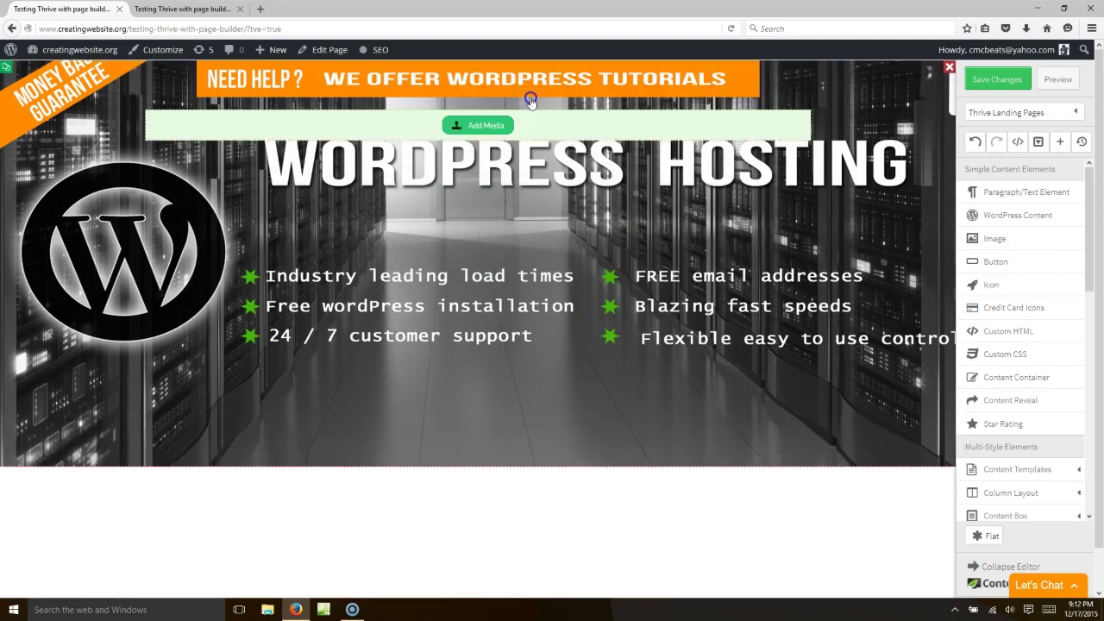
pyautogui.click(483, 126)
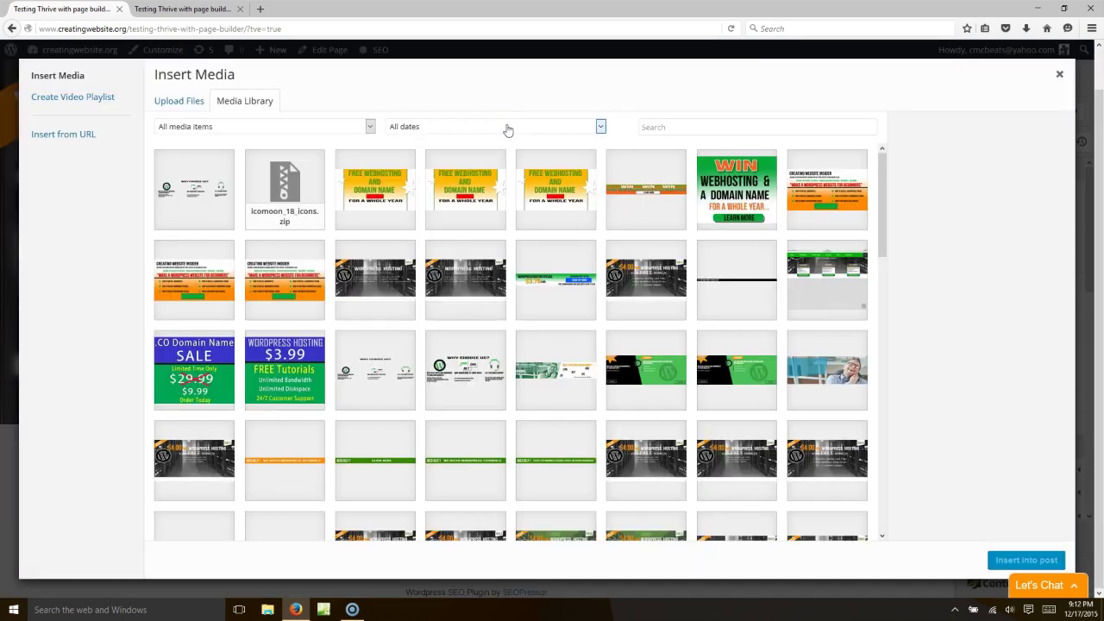
pyautogui.click(1059, 75)
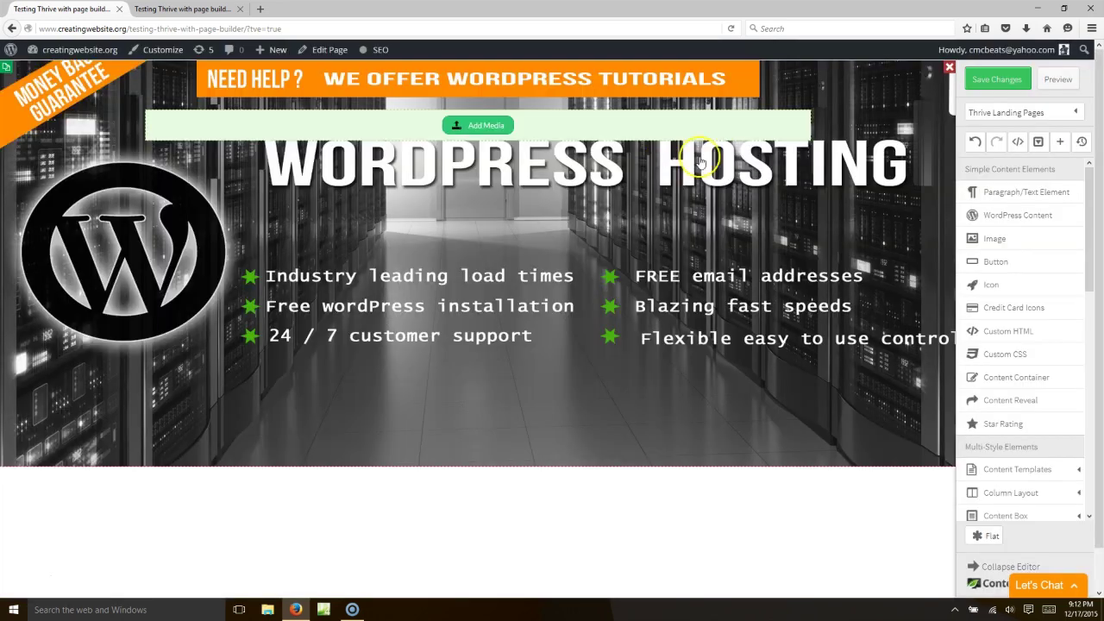
pyautogui.click(811, 113)
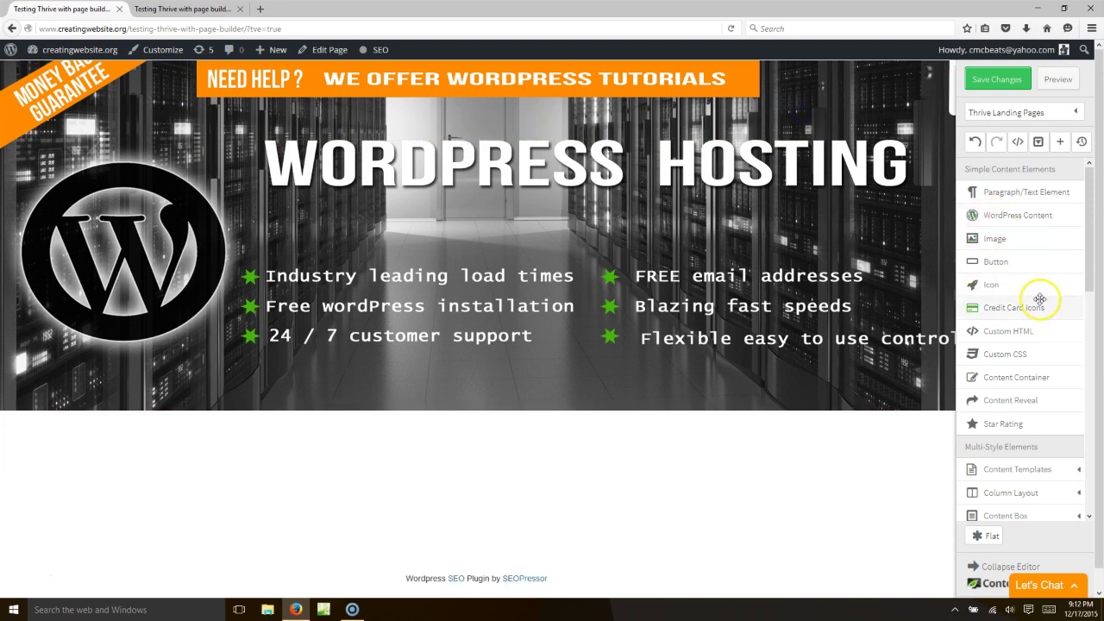
# - Place a content container inside the page section, directly beneath the orange banner
pyautogui.click(1041, 377)
pyautogui.click(625, 432)
pyautogui.moveTo(626, 432); pyautogui.dragTo(584, 100)
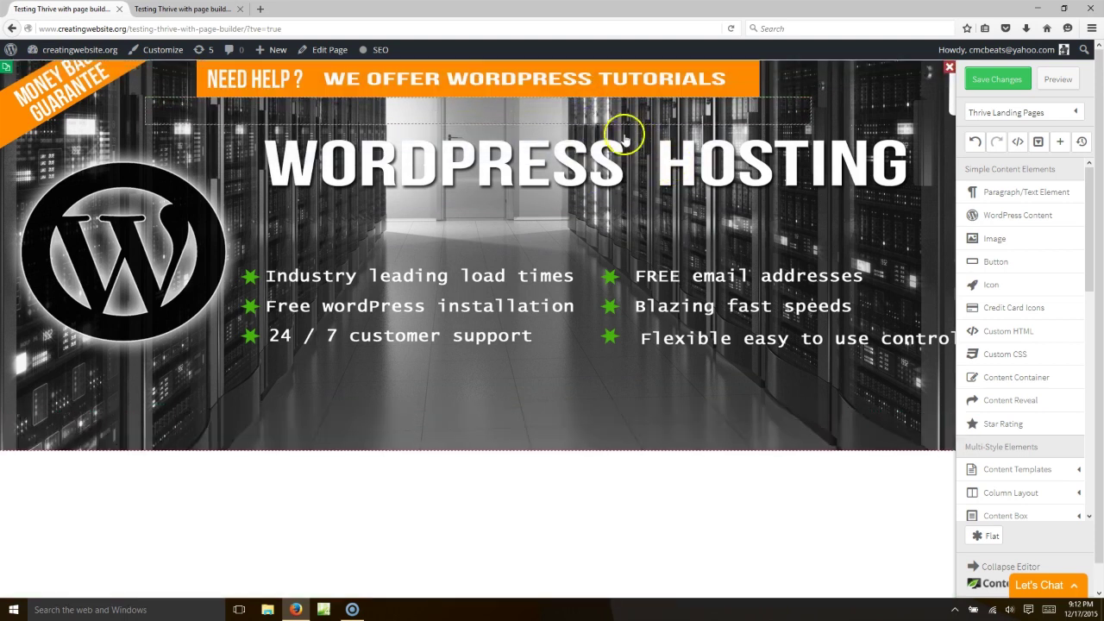
pyautogui.click(585, 109)
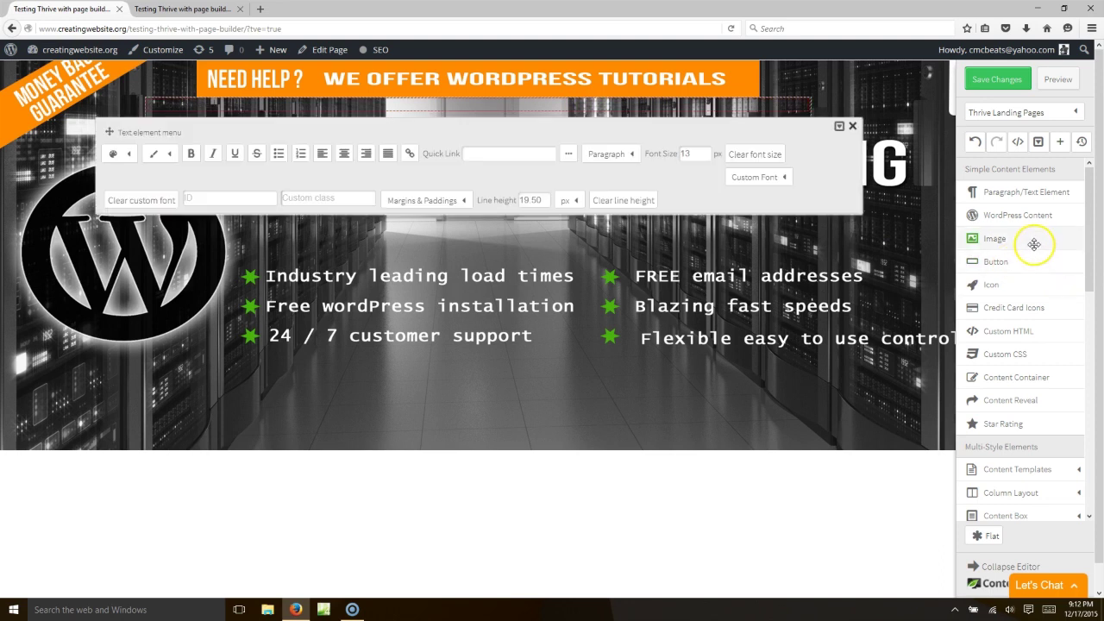
pyautogui.click(851, 126)
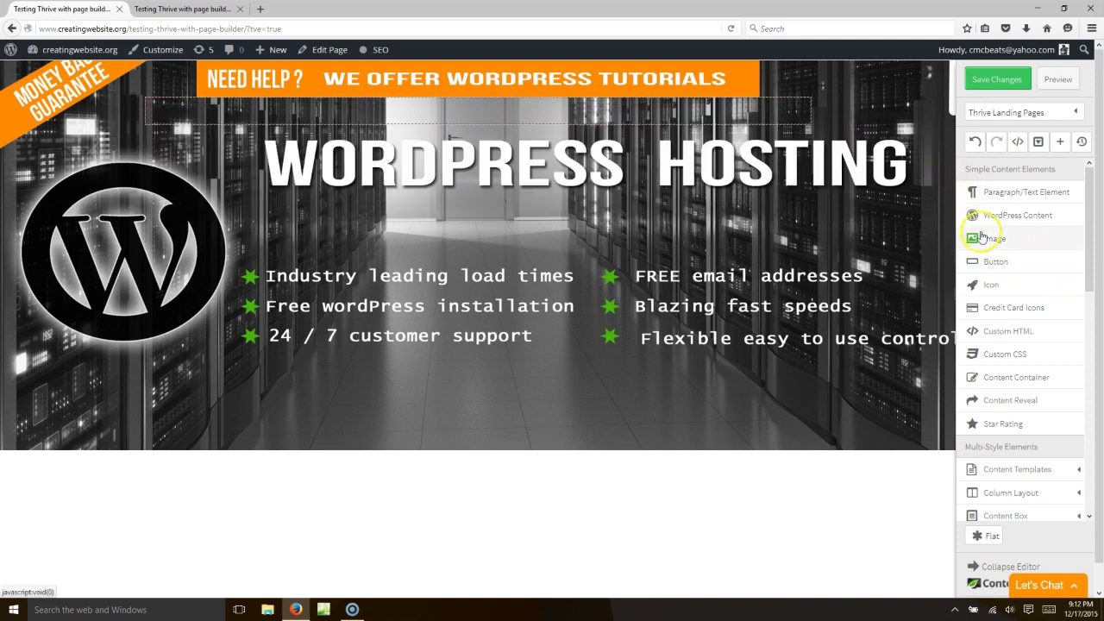
# - Add an image element inside the content container and insert hosting-special.jpg from the media library
pyautogui.moveTo(988, 238); pyautogui.dragTo(500, 117)
pyautogui.click(499, 139)
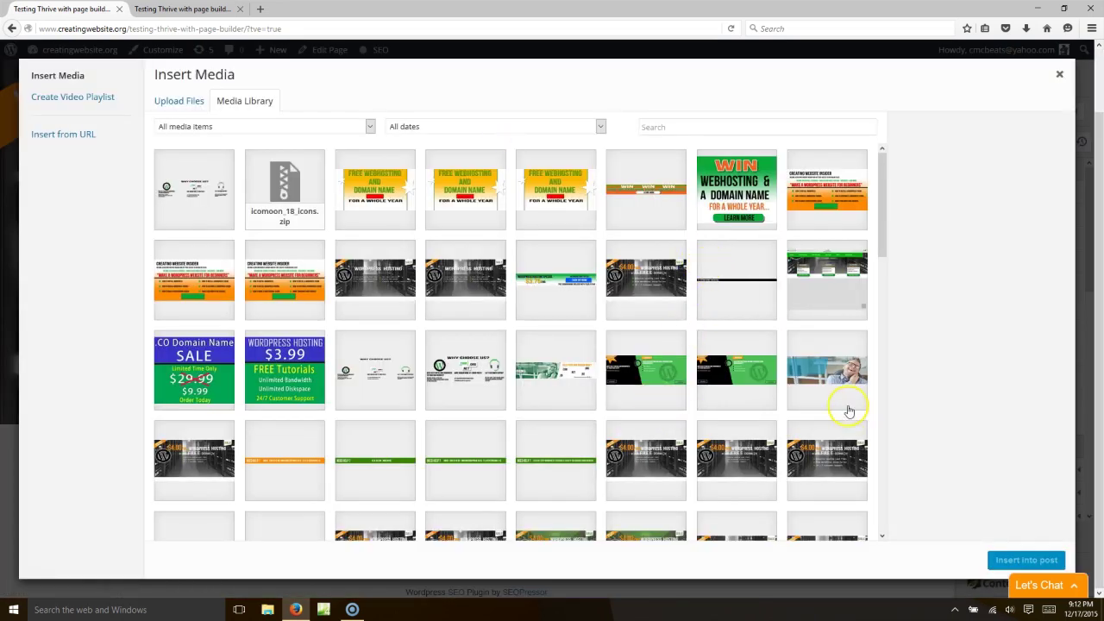
pyautogui.click(582, 278)
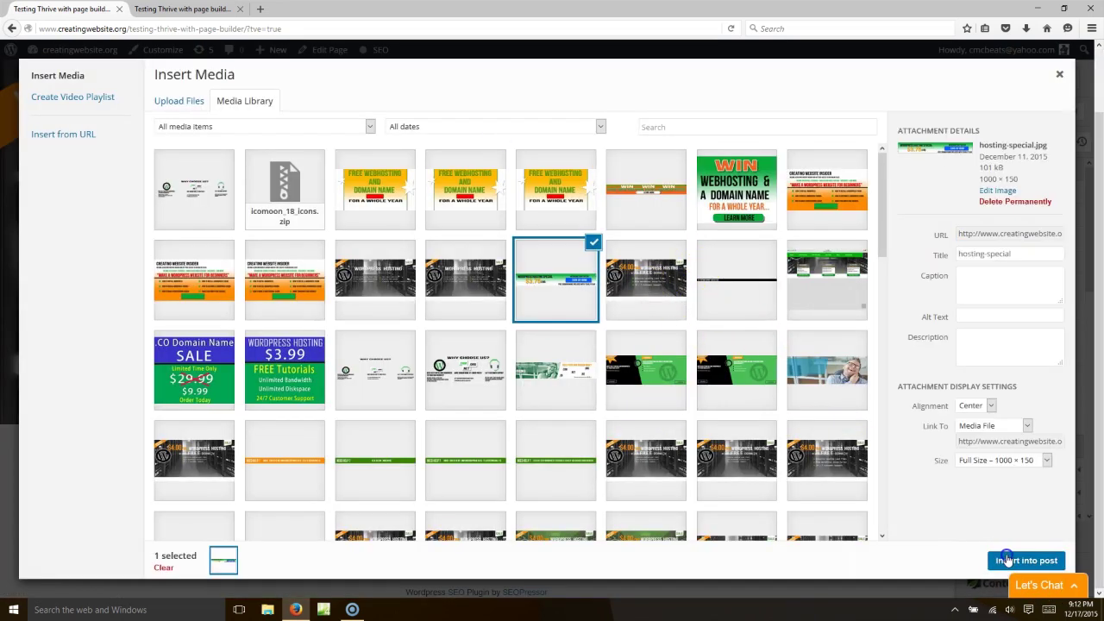
pyautogui.click(1000, 560)
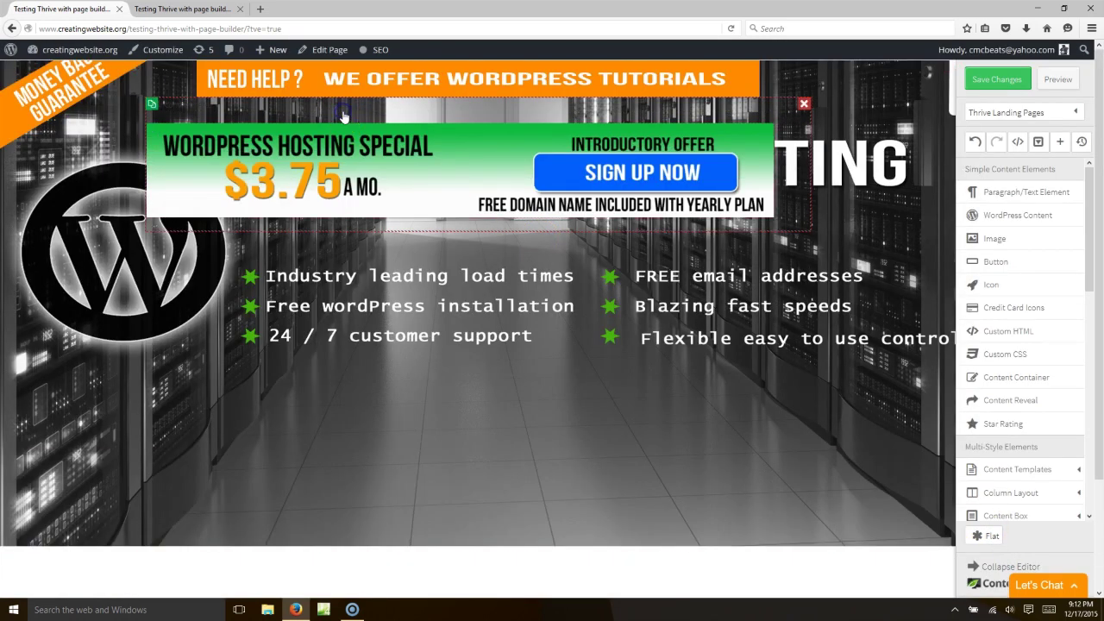
# - Set the content container's top padding to 400 px
pyautogui.click(392, 201)
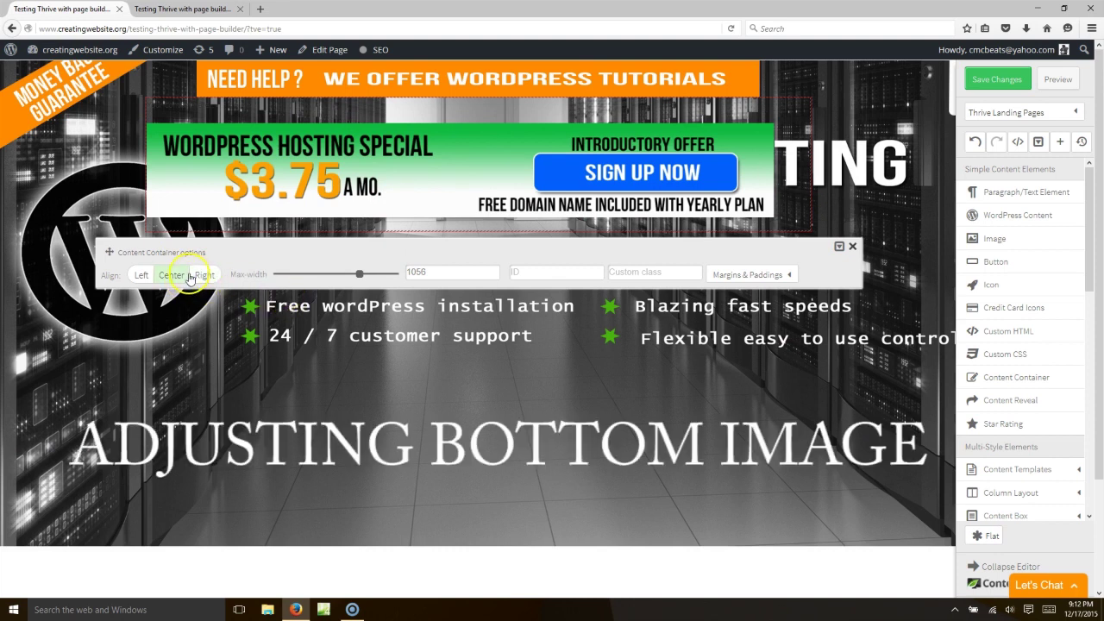
pyautogui.click(729, 277)
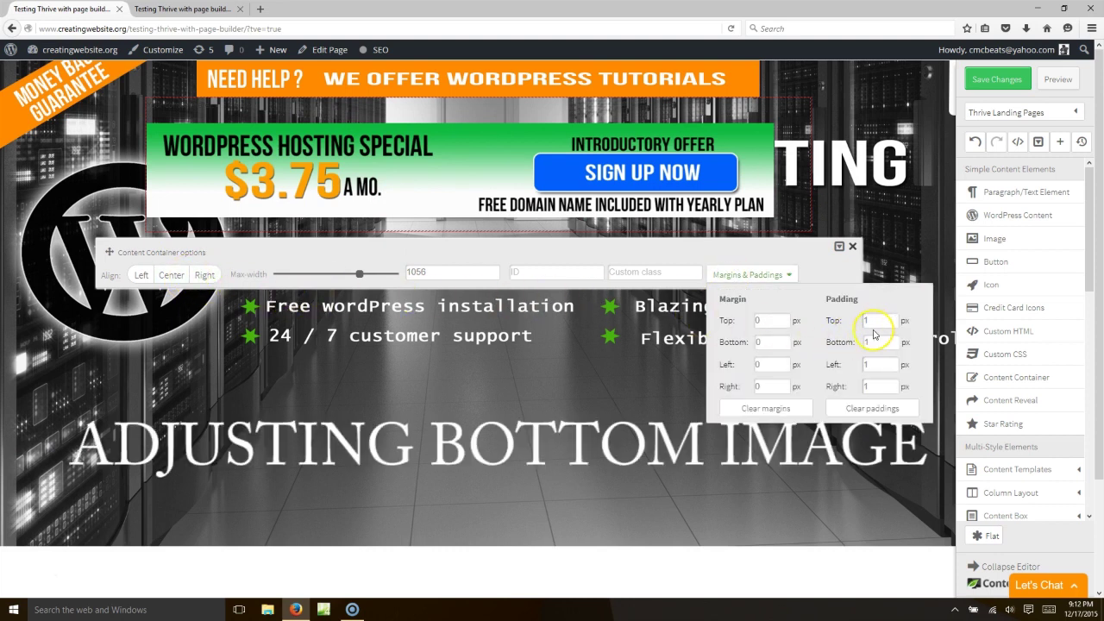
pyautogui.doubleClick(861, 321)
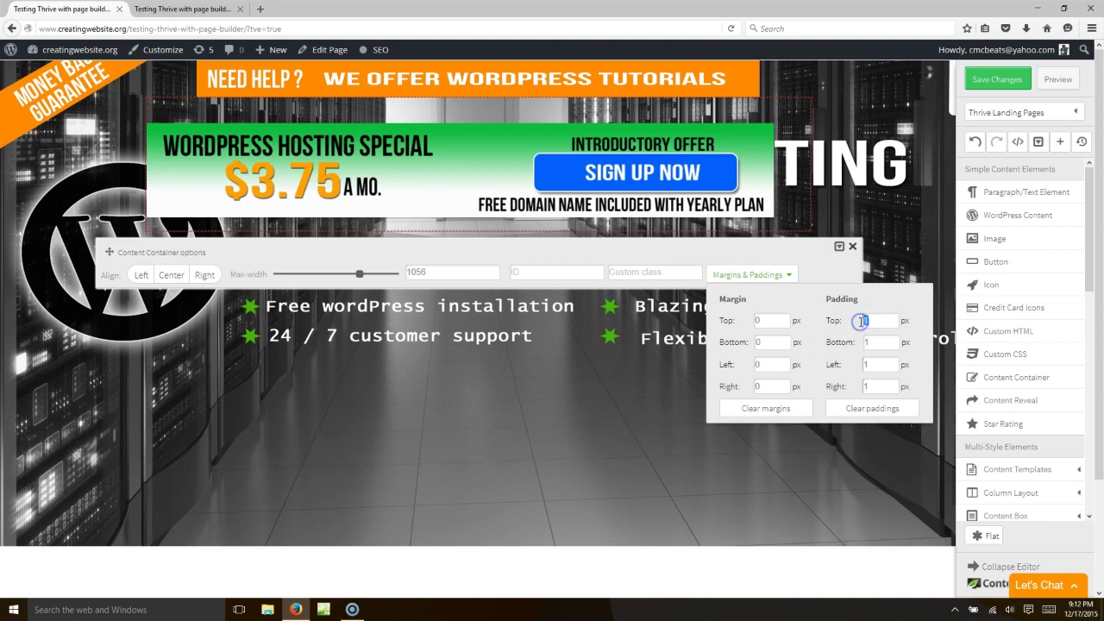
pyautogui.click(870, 342)
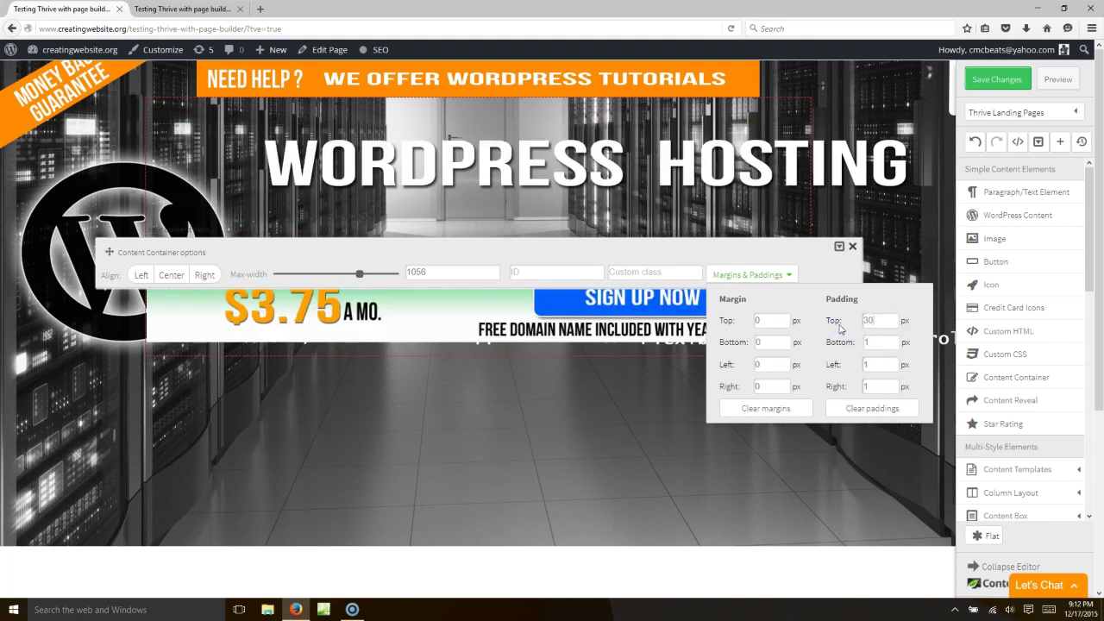
pyautogui.click(860, 342)
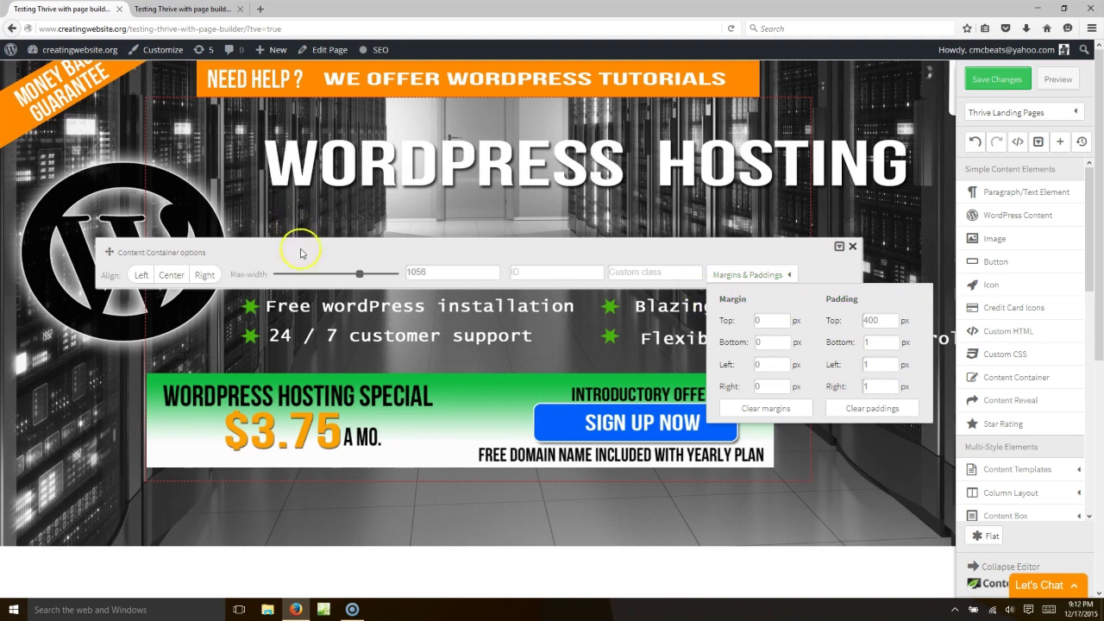
# - Centre the content container with a max-width of 917 and save the page changes
pyautogui.moveTo(362, 277); pyautogui.dragTo(351, 276)
pyautogui.click(171, 275)
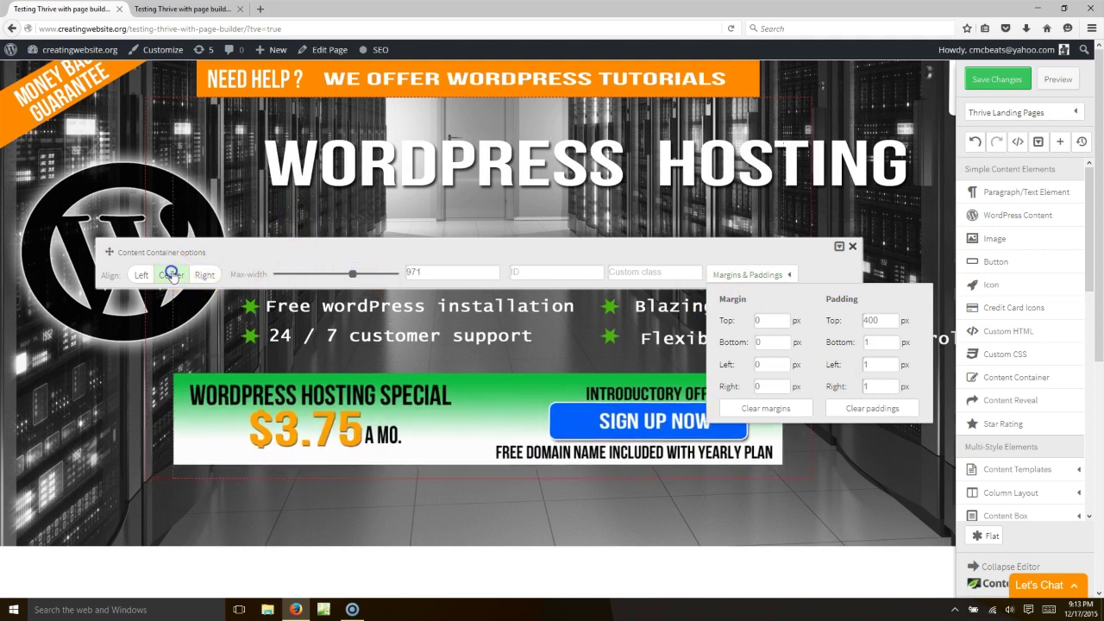
pyautogui.moveTo(351, 276)
pyautogui.mouseDown()
pyautogui.moveTo(364, 274)
pyautogui.moveTo(337, 276)
pyautogui.moveTo(363, 284)
pyautogui.moveTo(348, 276)
pyautogui.mouseUp()
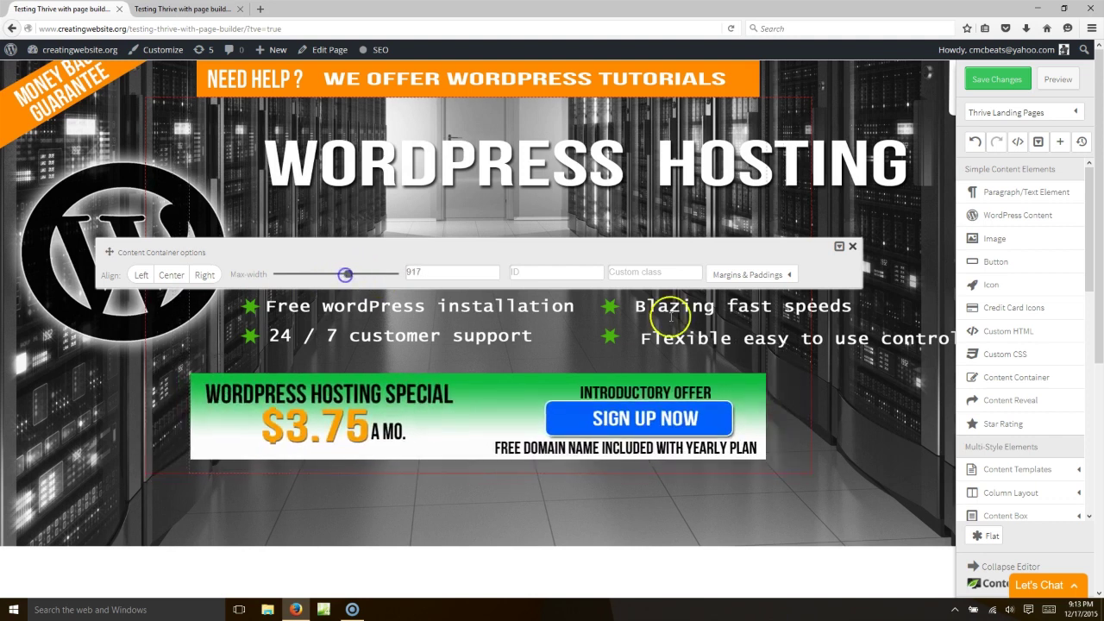
pyautogui.click(852, 247)
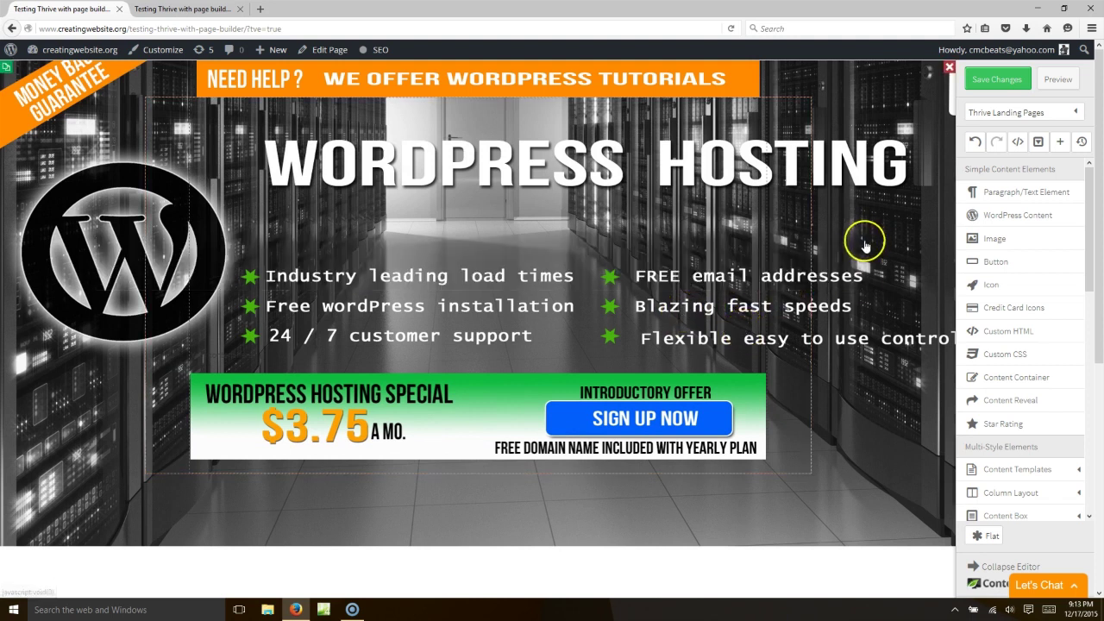
pyautogui.click(718, 233)
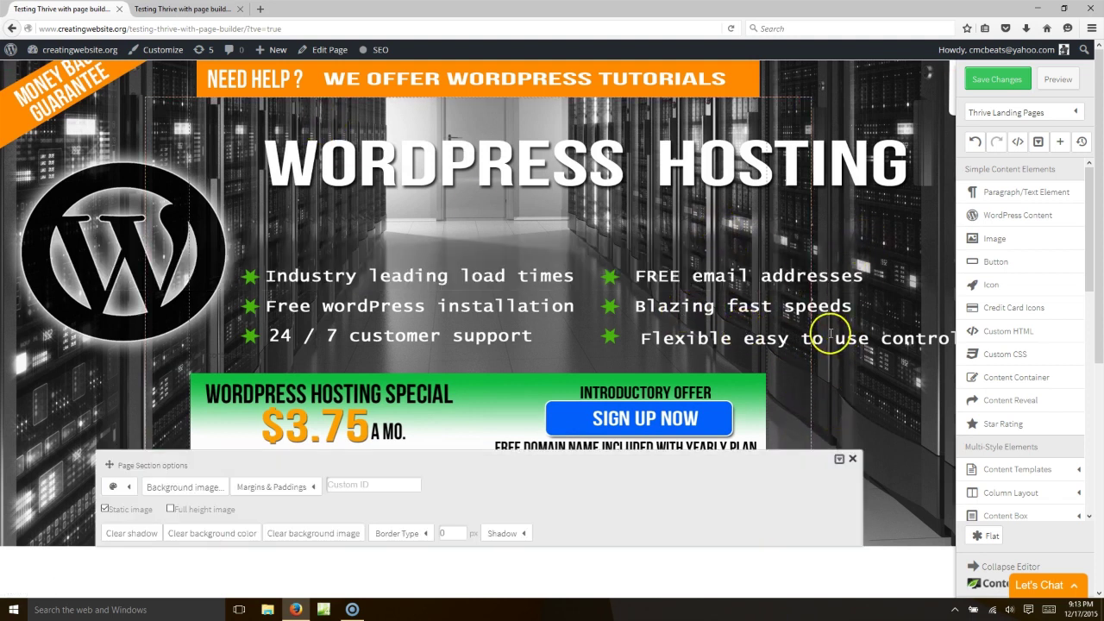
pyautogui.click(996, 79)
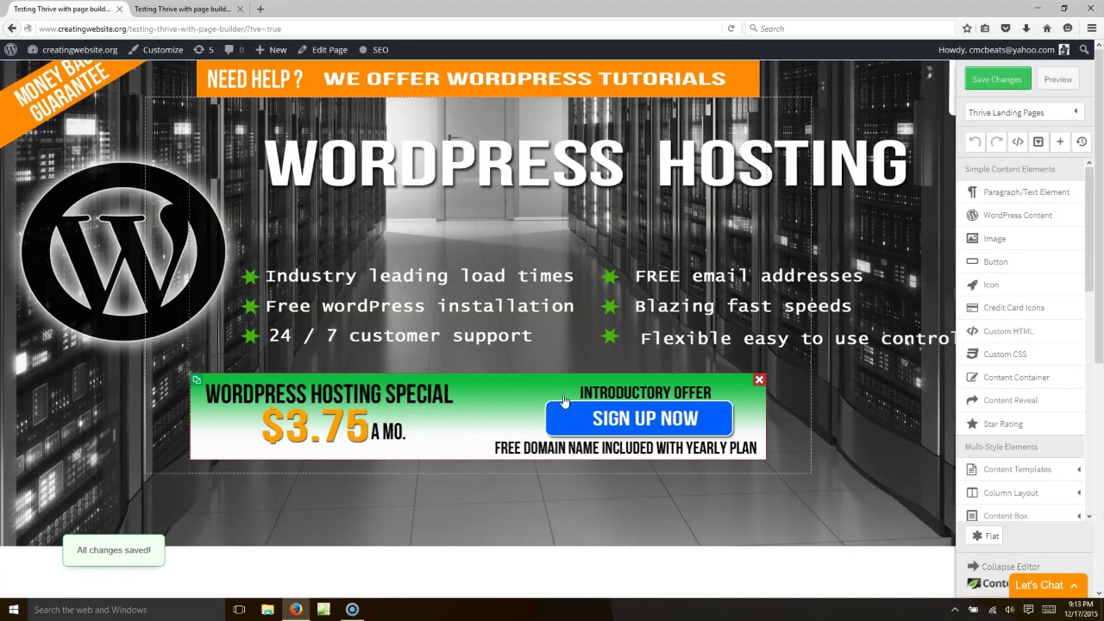
pyautogui.click(563, 399)
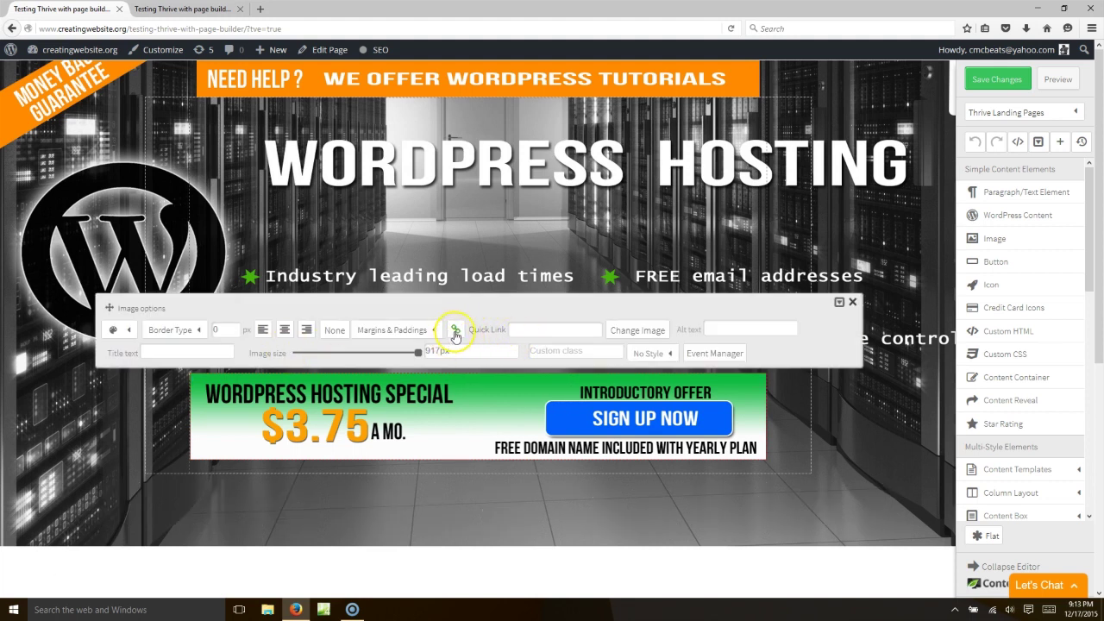
pyautogui.click(532, 331)
pyautogui.click(513, 310)
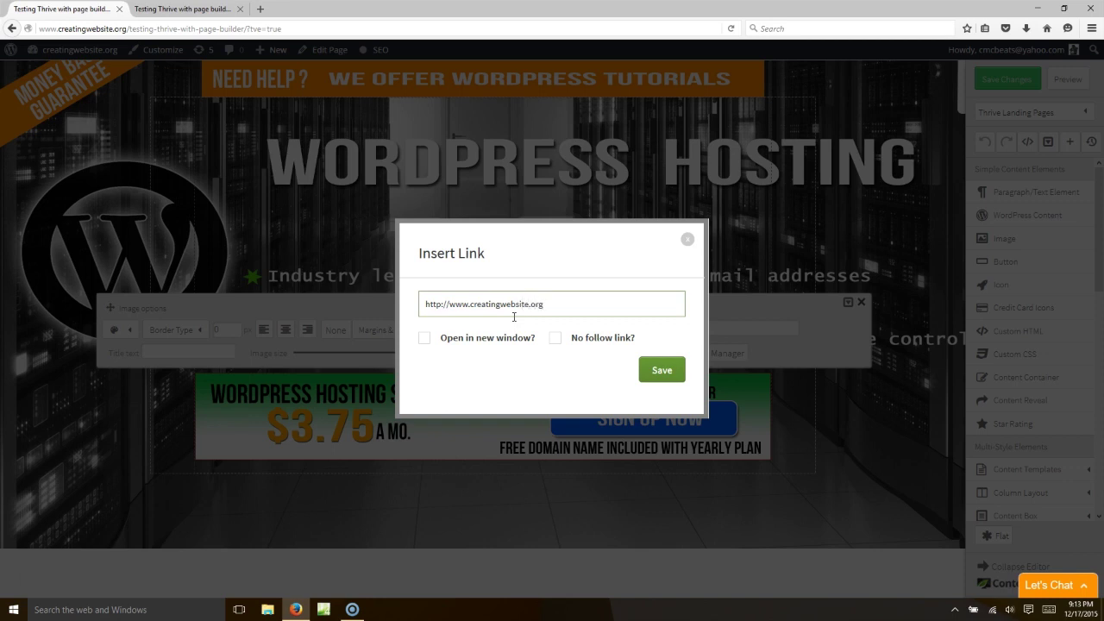
pyautogui.click(654, 375)
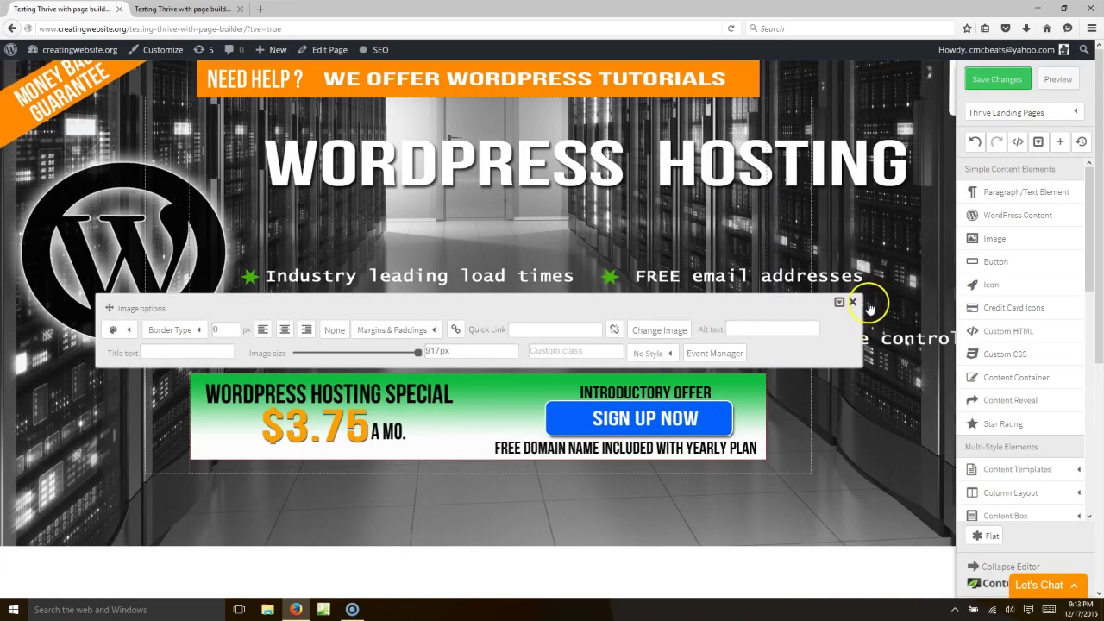
pyautogui.click(801, 370)
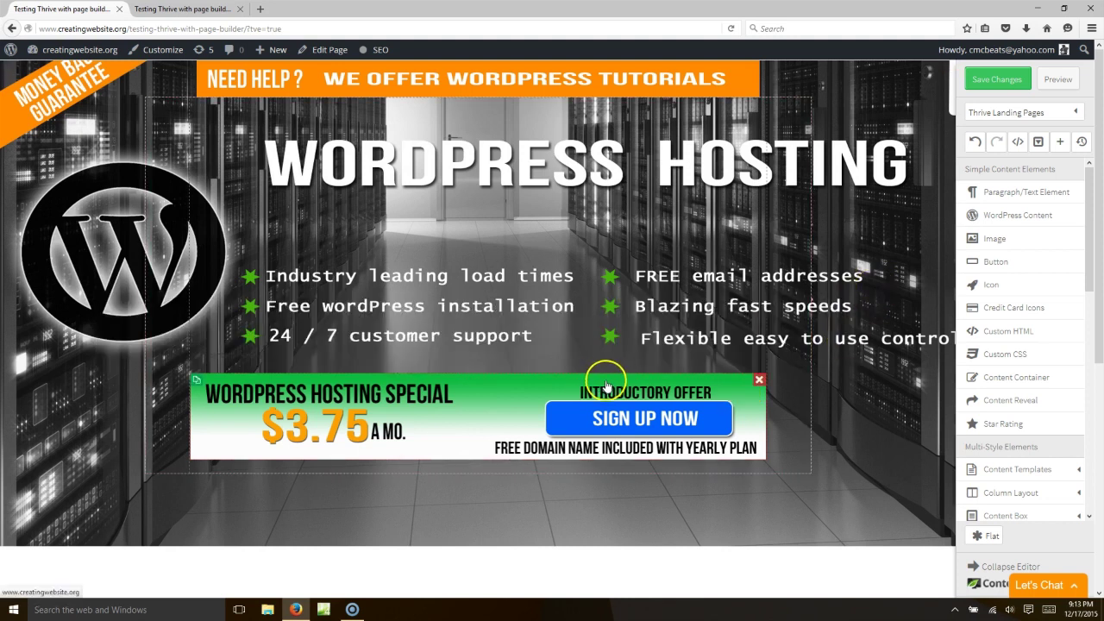
pyautogui.click(966, 80)
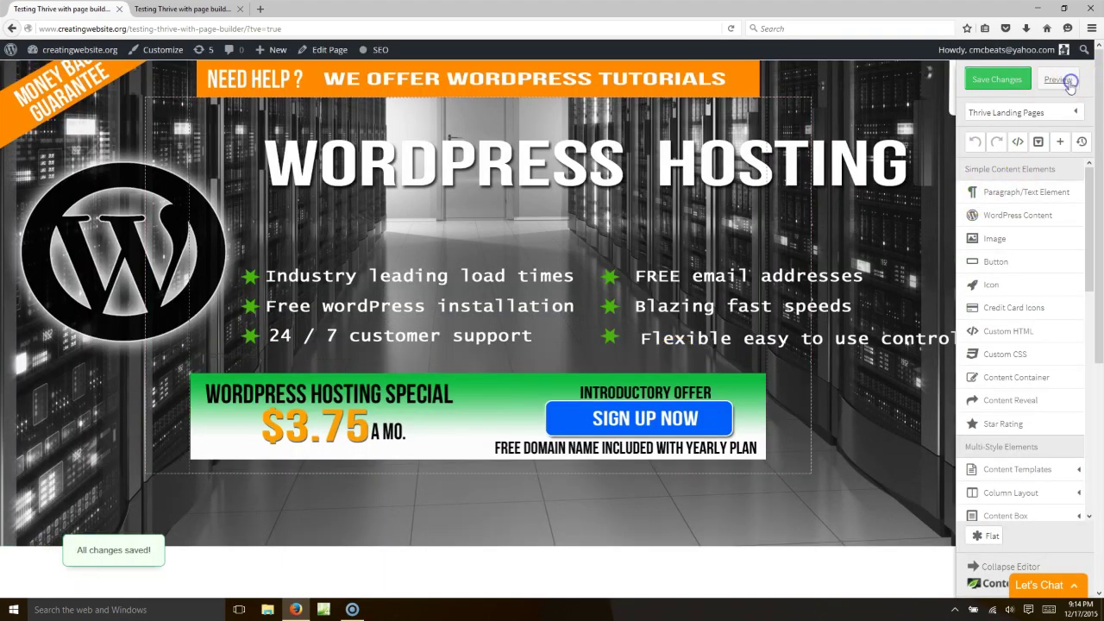
# - Preview the saved page and compare its header with the finished reference page
pyautogui.click(1069, 85)
pyautogui.click(308, 8)
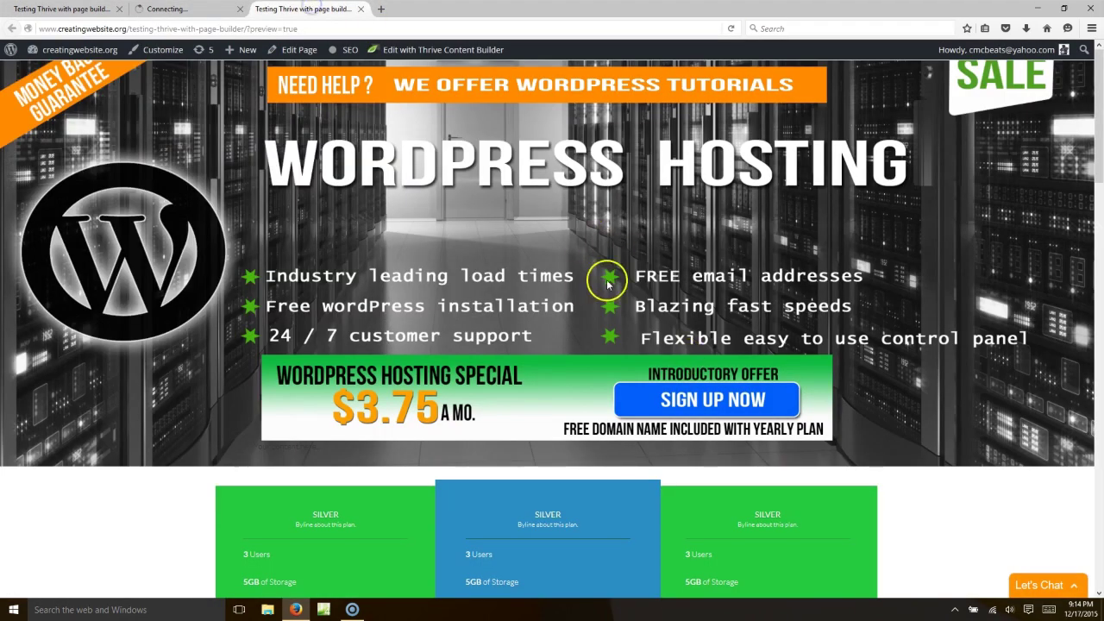
pyautogui.click(207, 10)
pyautogui.click(650, 345)
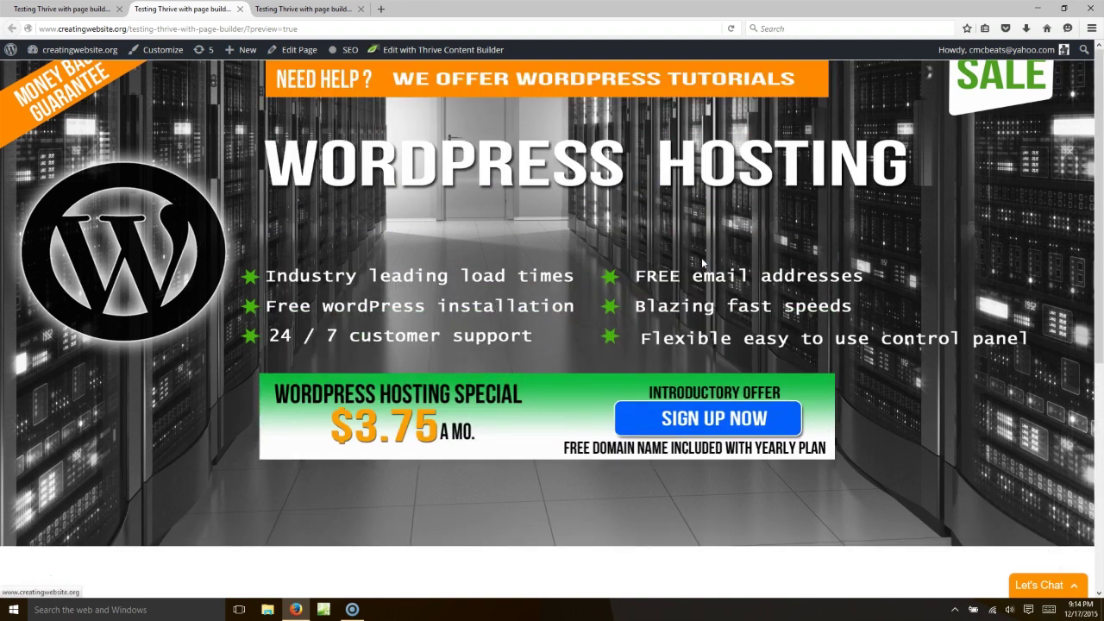
# - Shift the hosting special image slightly upward beneath the feature list
pyautogui.click(82, 10)
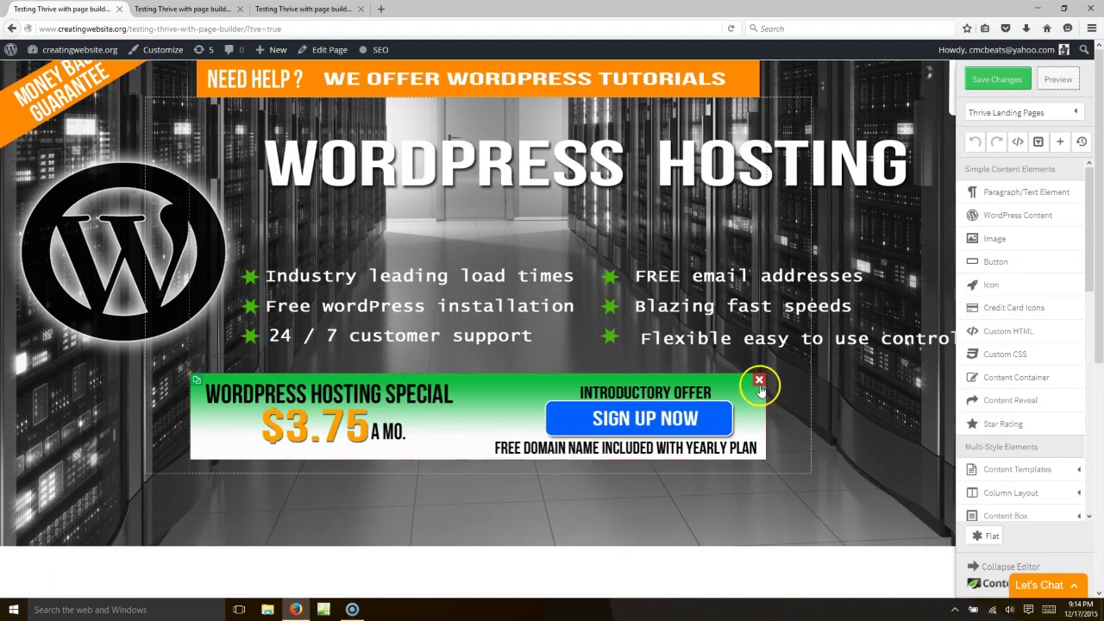
pyautogui.click(759, 356)
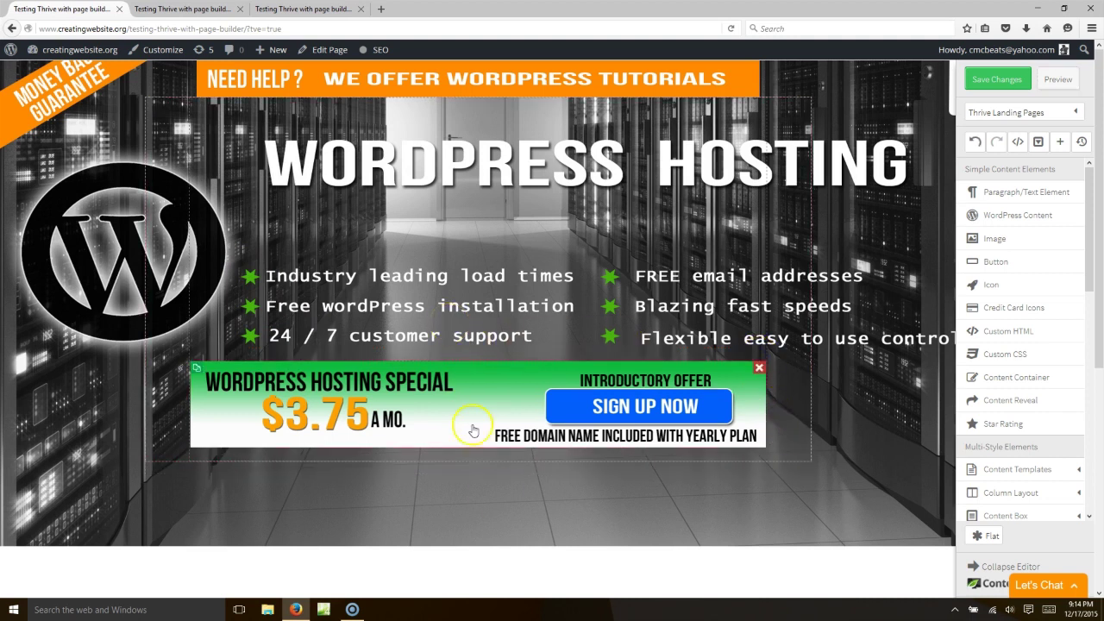
# - Check the reference page's pricing area and add a new page section directly beneath the header section
pyautogui.click(186, 10)
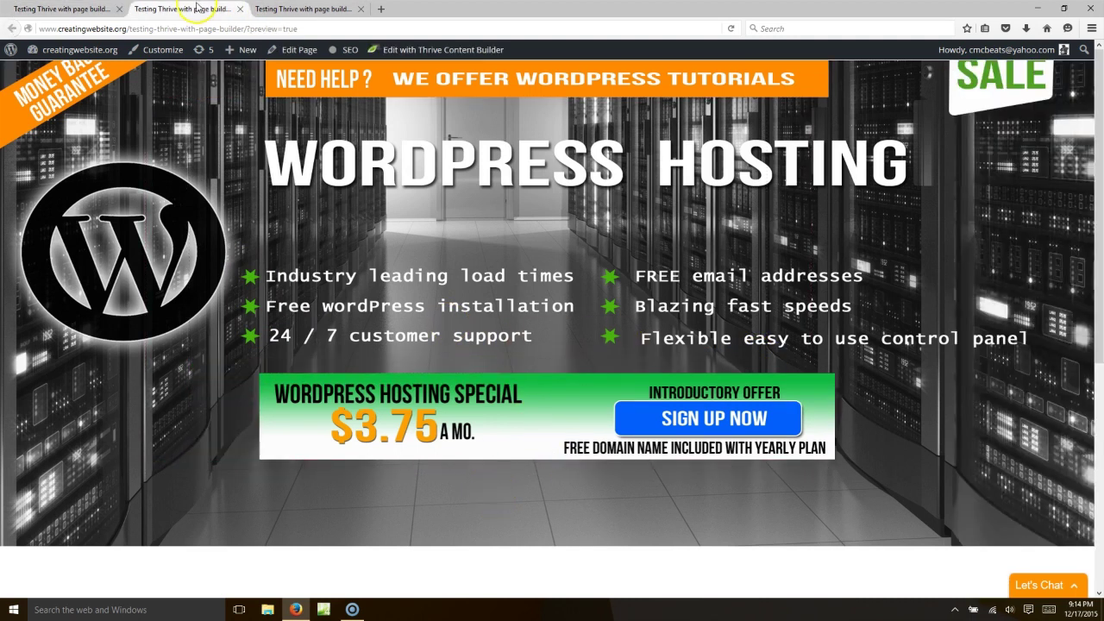
pyautogui.click(319, 10)
pyautogui.scroll(-5, 488, 325)
pyautogui.click(87, 10)
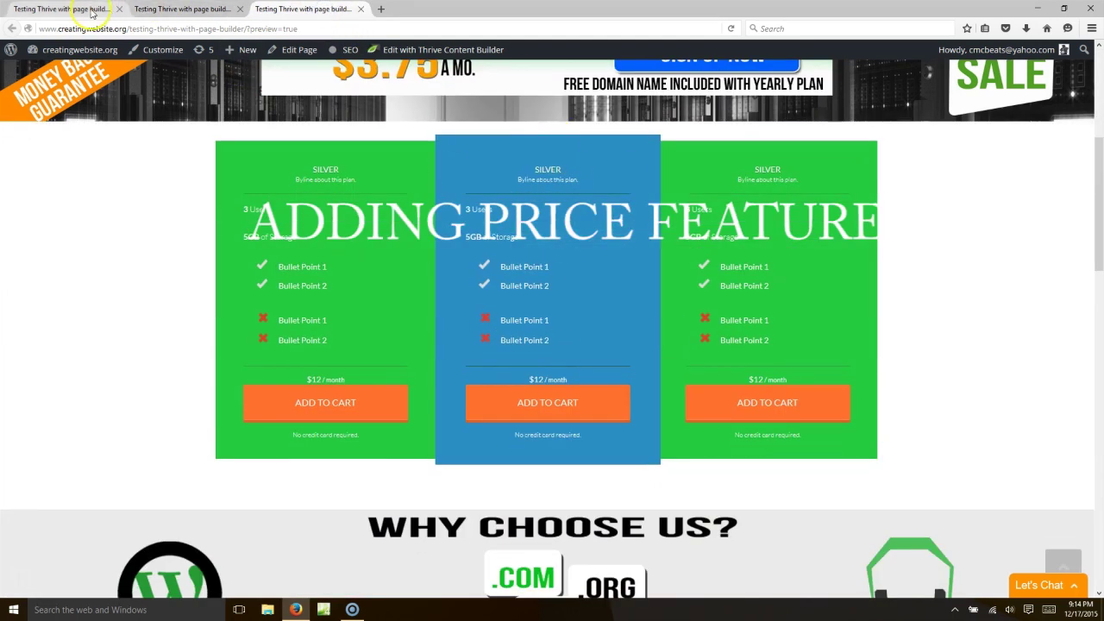
pyautogui.scroll(-4, 598, 382)
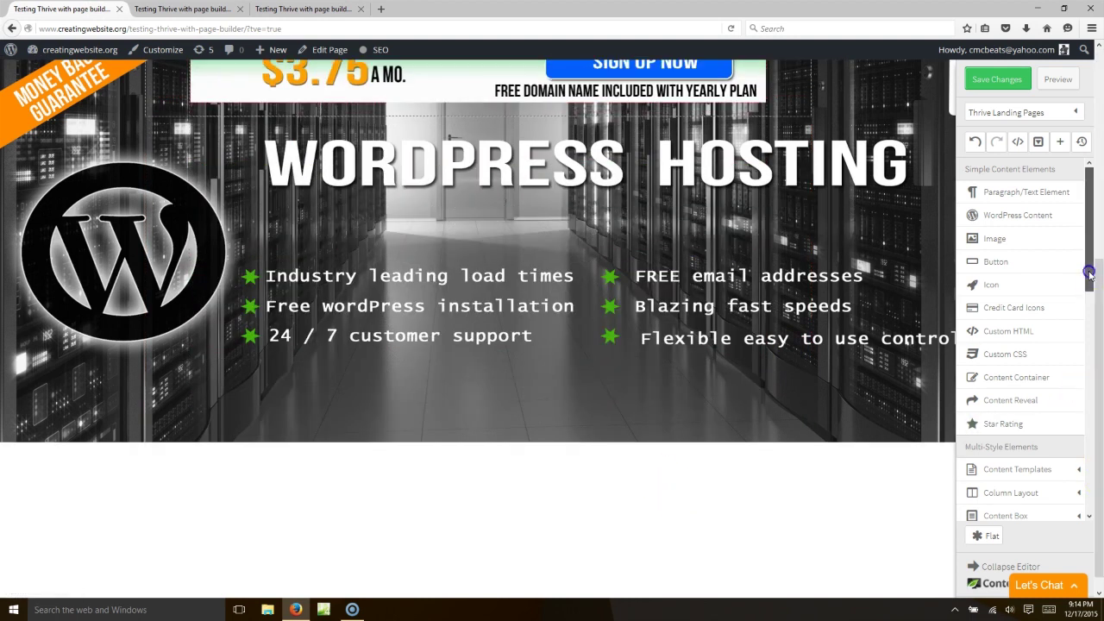
pyautogui.scroll(-5, 1099, 280)
pyautogui.moveTo(1030, 509); pyautogui.dragTo(543, 477)
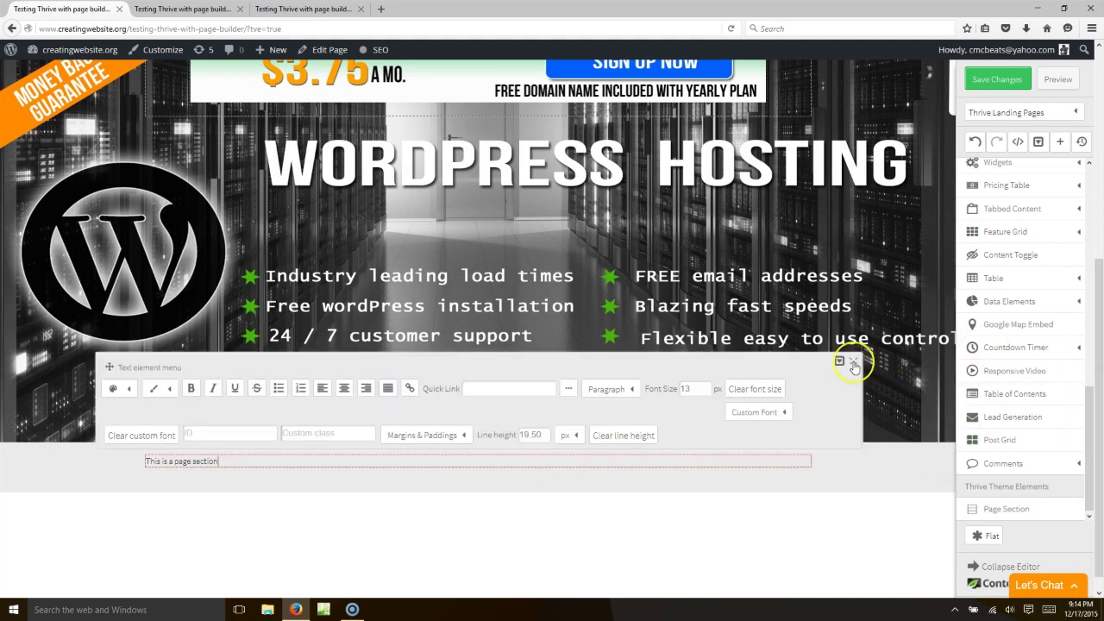
pyautogui.click(853, 363)
# - Insert a three-column pricing table below the new page section
pyautogui.moveTo(1086, 402)
pyautogui.mouseDown()
pyautogui.moveTo(1088, 172)
pyautogui.moveTo(1098, 206)
pyautogui.moveTo(1091, 391)
pyautogui.mouseUp()
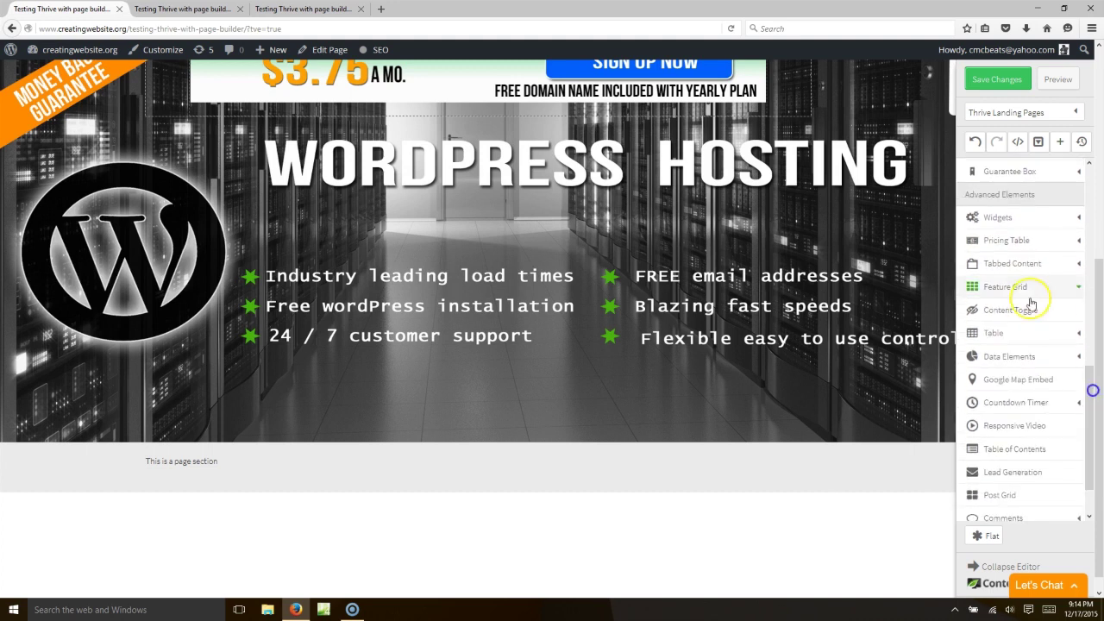
pyautogui.click(1005, 241)
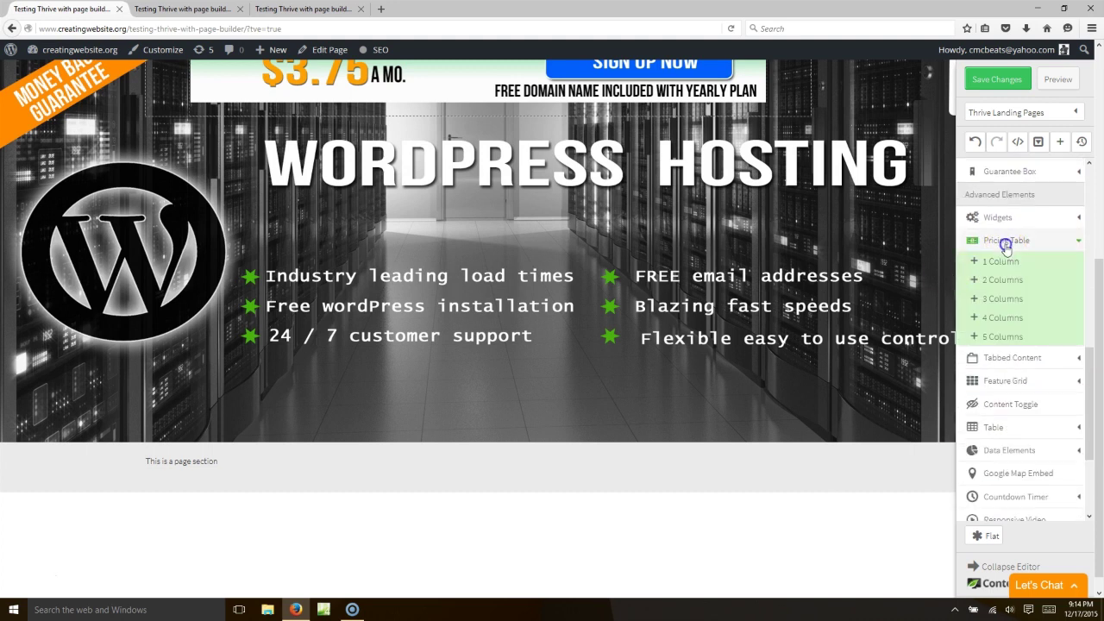
pyautogui.click(979, 300)
pyautogui.scroll(-3, 695, 436)
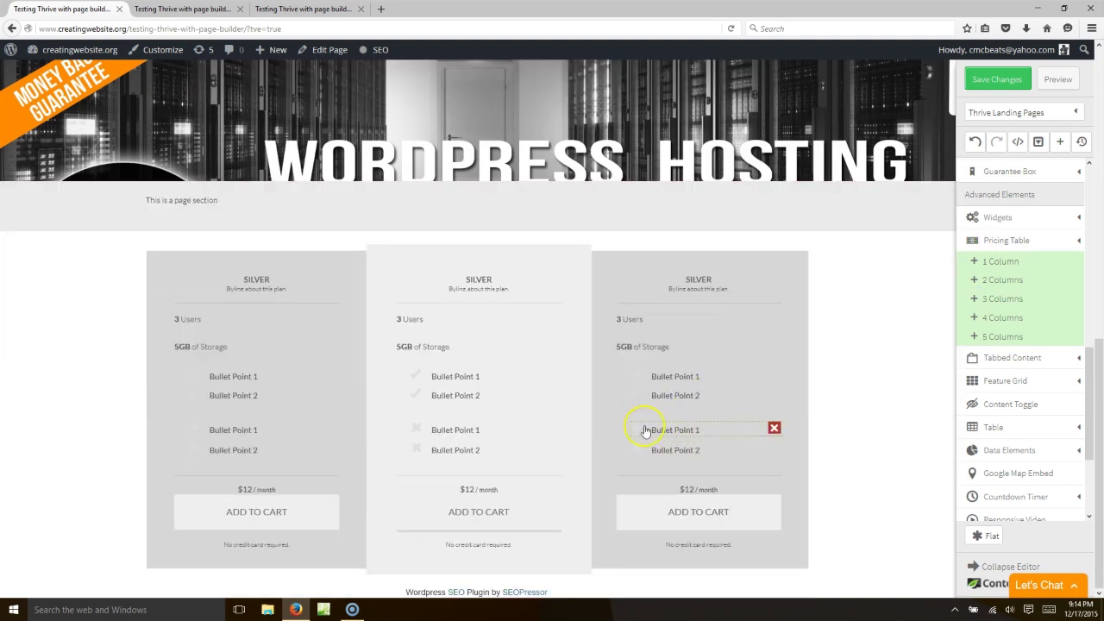
# - Apply the blue default colour to the pricing table
pyautogui.click(279, 334)
pyautogui.click(124, 201)
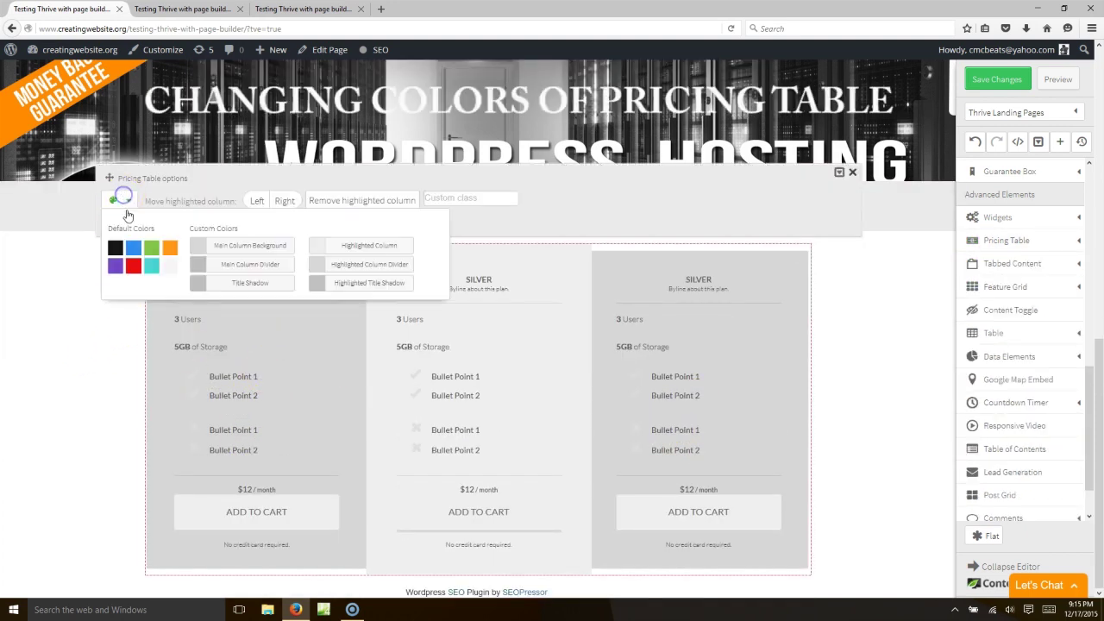
pyautogui.click(132, 248)
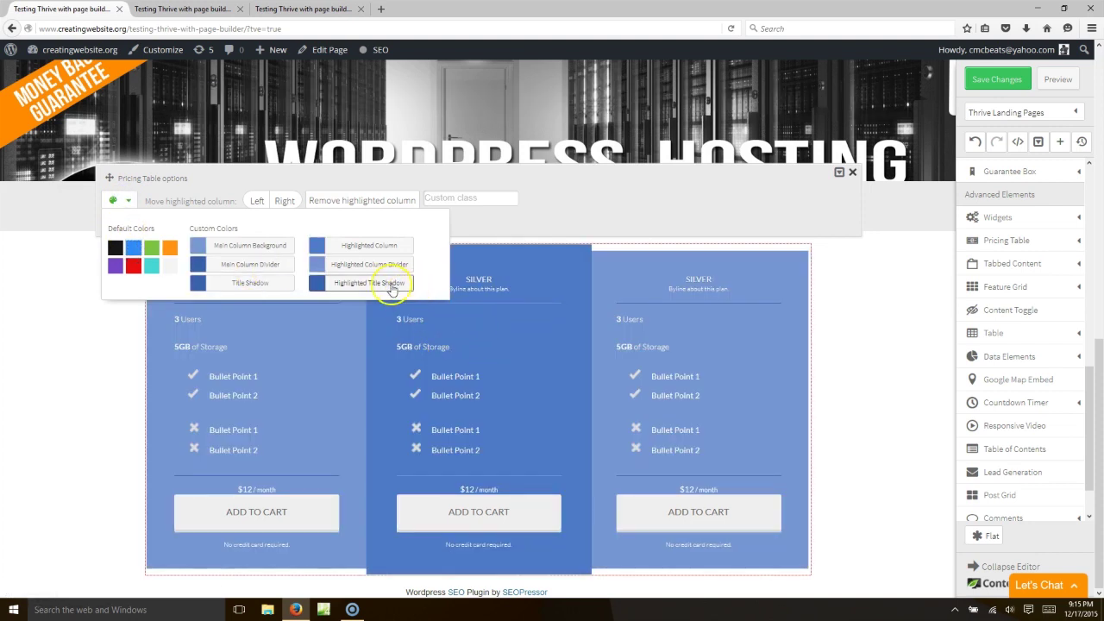
# - Set the pricing table's highlighted column background to a saturated green
pyautogui.click(370, 250)
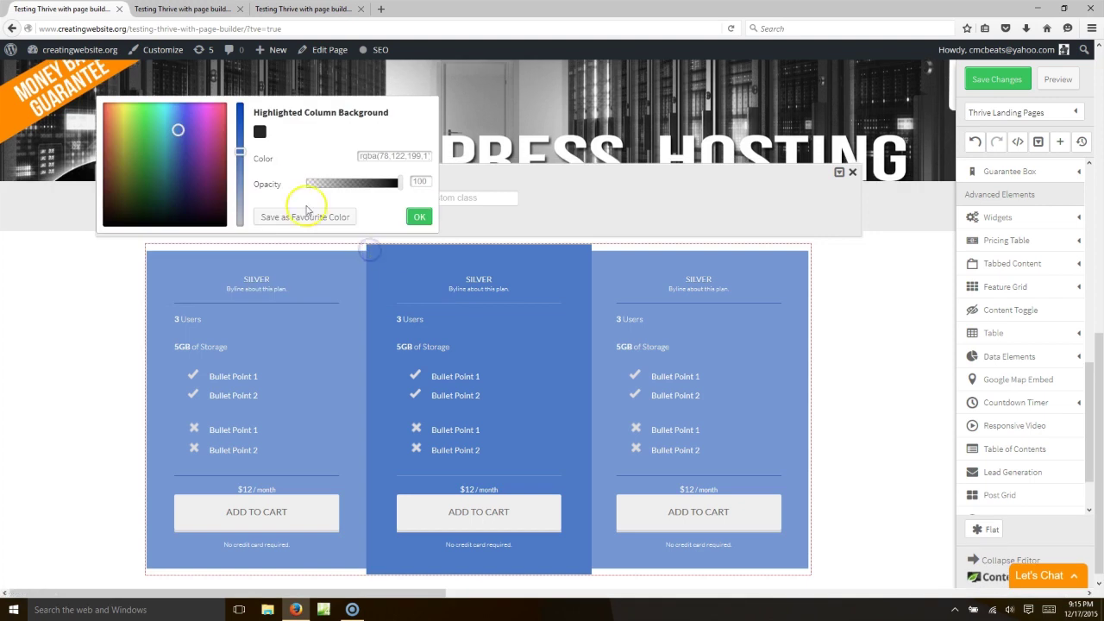
pyautogui.click(140, 132)
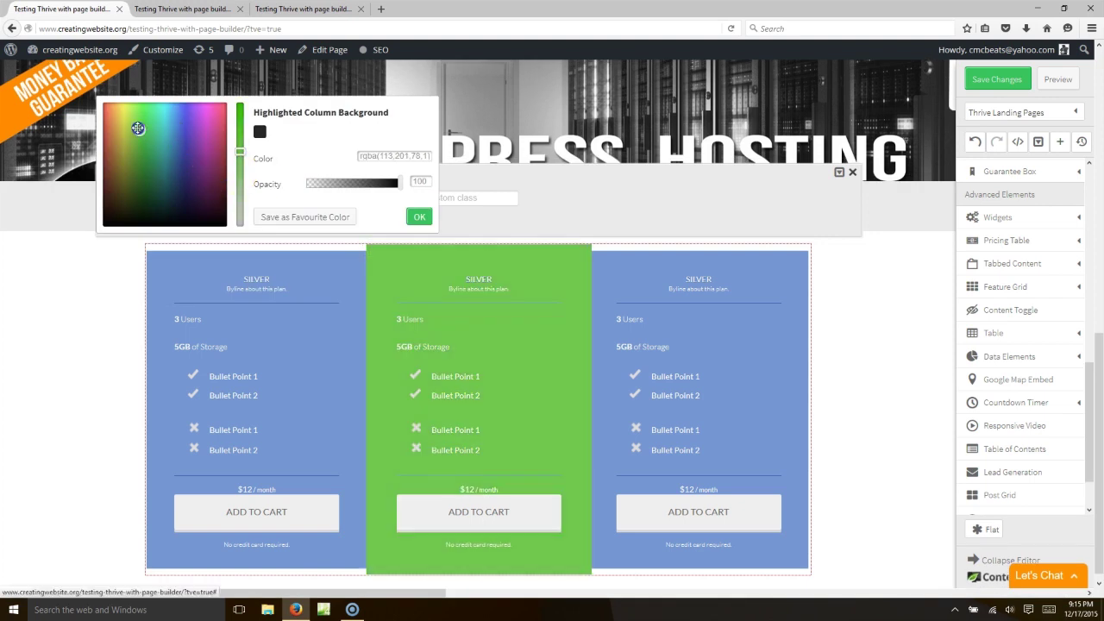
pyautogui.click(140, 133)
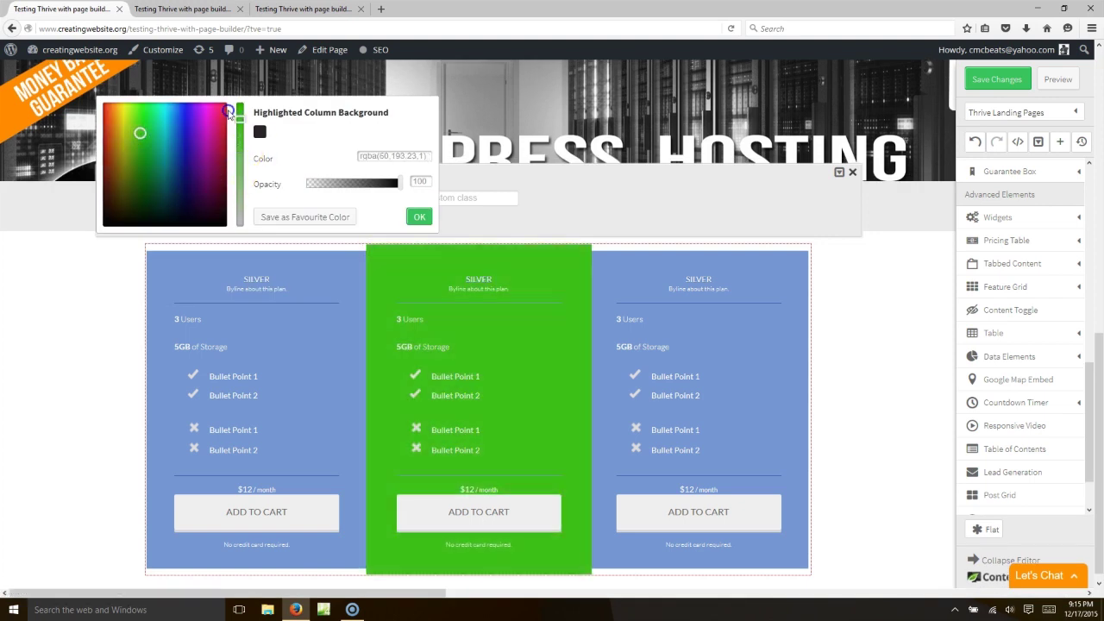
pyautogui.click(414, 217)
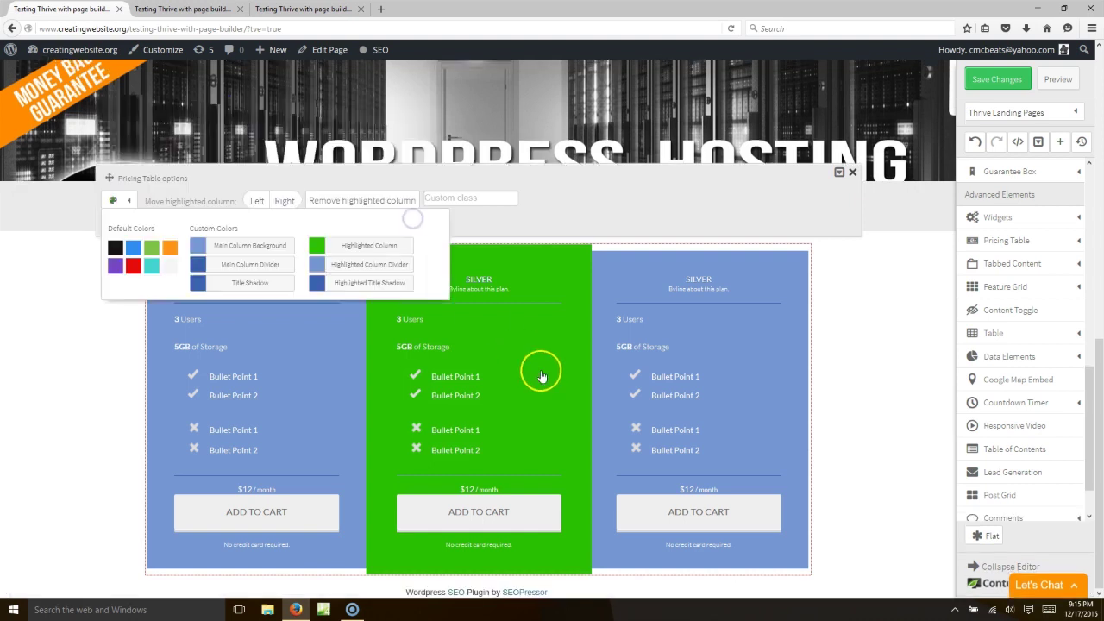
# - Set the pricing table's main column background to a deeper blue and save the page changes
pyautogui.click(282, 343)
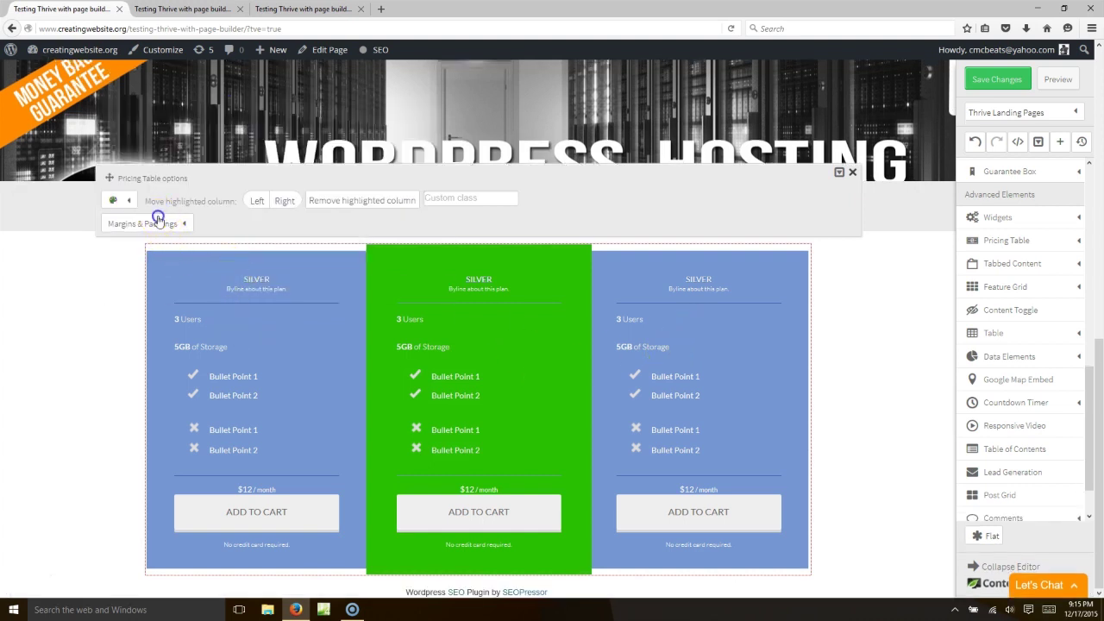
pyautogui.click(158, 219)
pyautogui.click(182, 226)
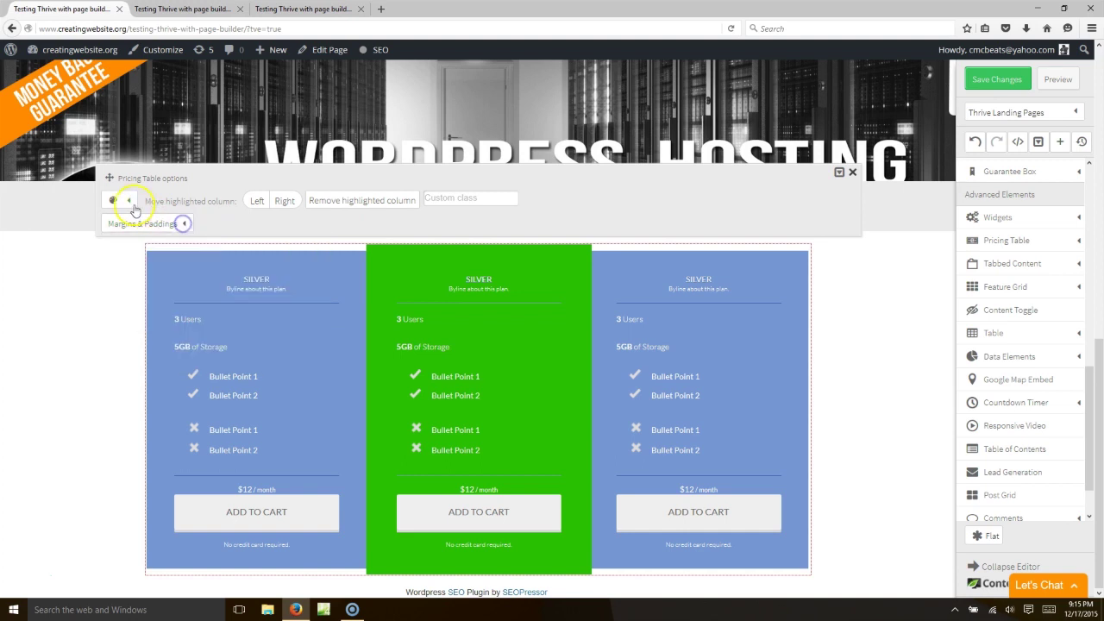
pyautogui.click(129, 200)
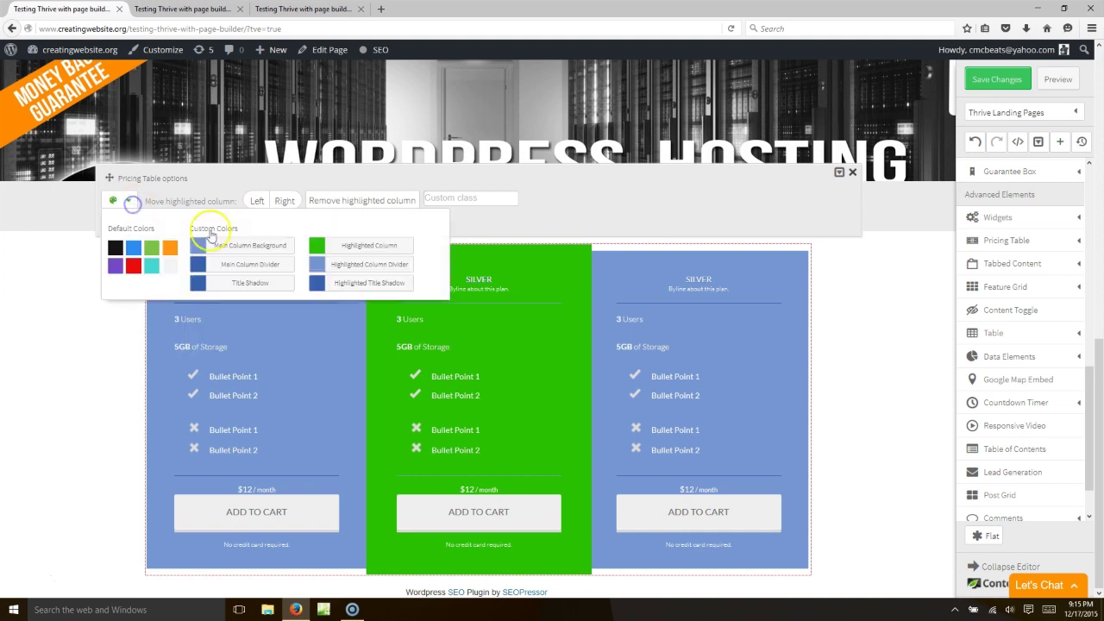
pyautogui.click(267, 249)
pyautogui.moveTo(239, 170); pyautogui.dragTo(240, 134)
pyautogui.click(418, 219)
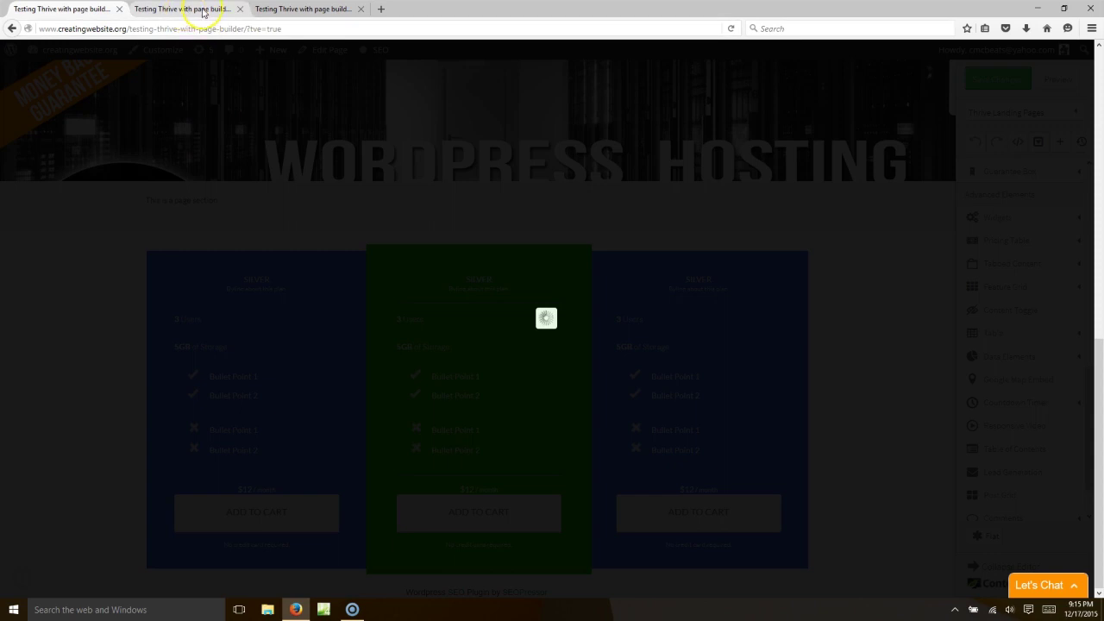
# - Review the banner area on the reference page and add another page section beneath the pricing table
pyautogui.click(265, 9)
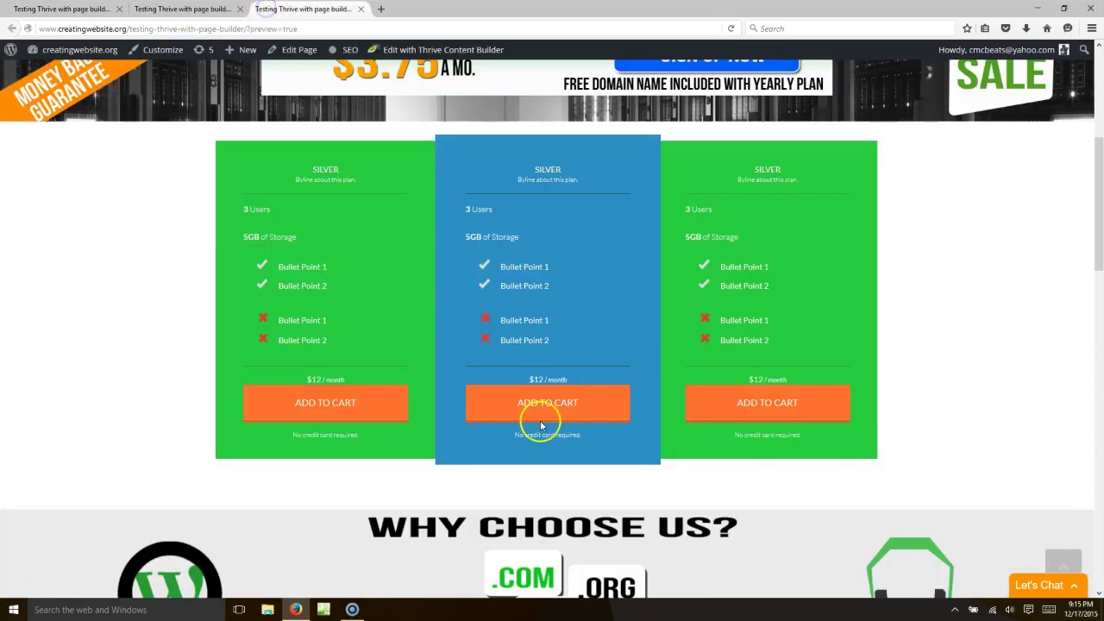
pyautogui.scroll(-6, 542, 419)
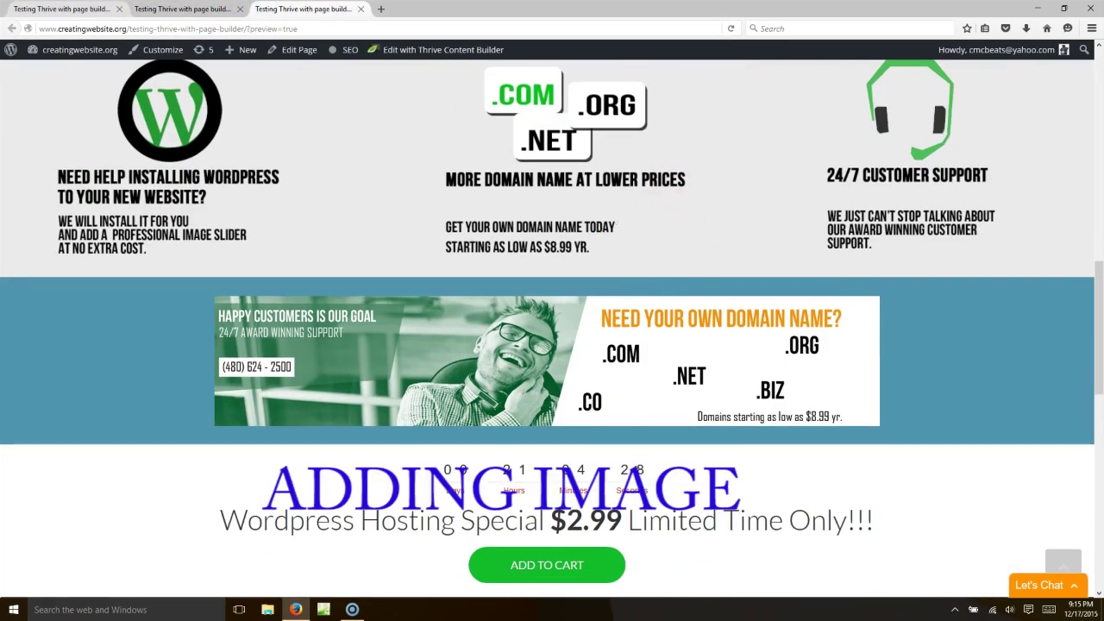
pyautogui.click(86, 9)
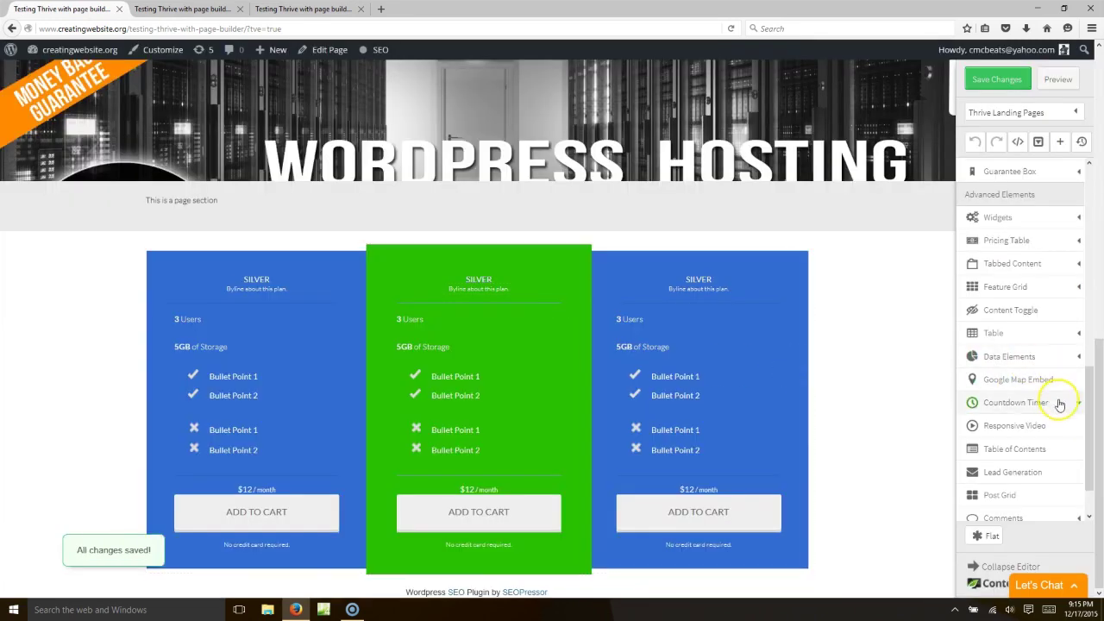
pyautogui.moveTo(1089, 399); pyautogui.dragTo(1092, 470)
pyautogui.moveTo(1010, 507); pyautogui.dragTo(813, 471)
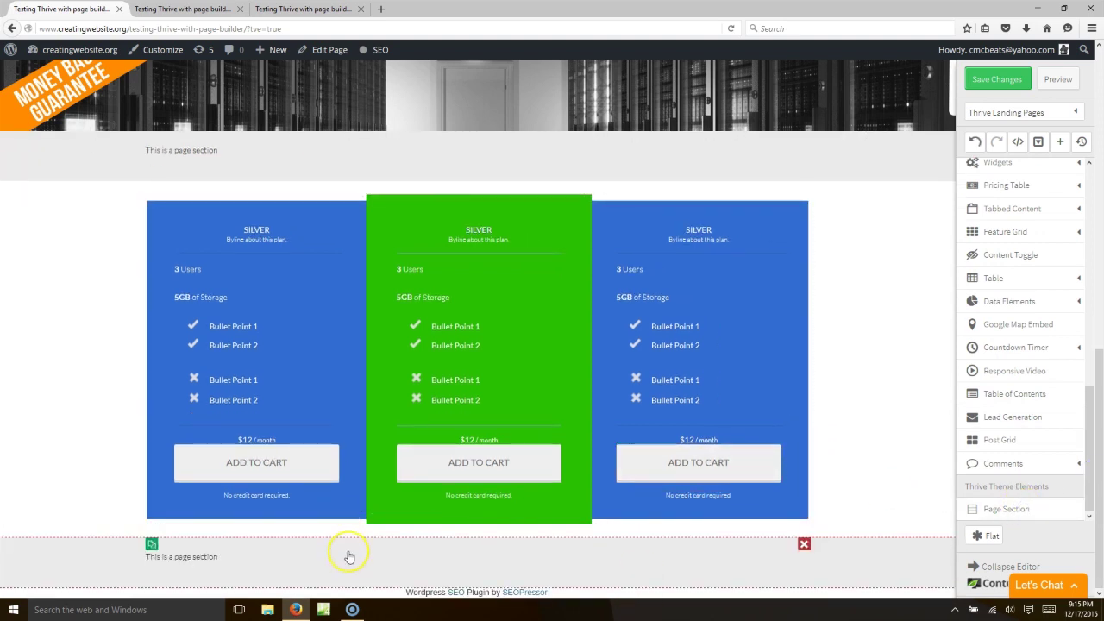
# - Add an image element inside the page section under the pricing table and insert happy-customers.png from the media library
pyautogui.scroll(10, 1001, 327)
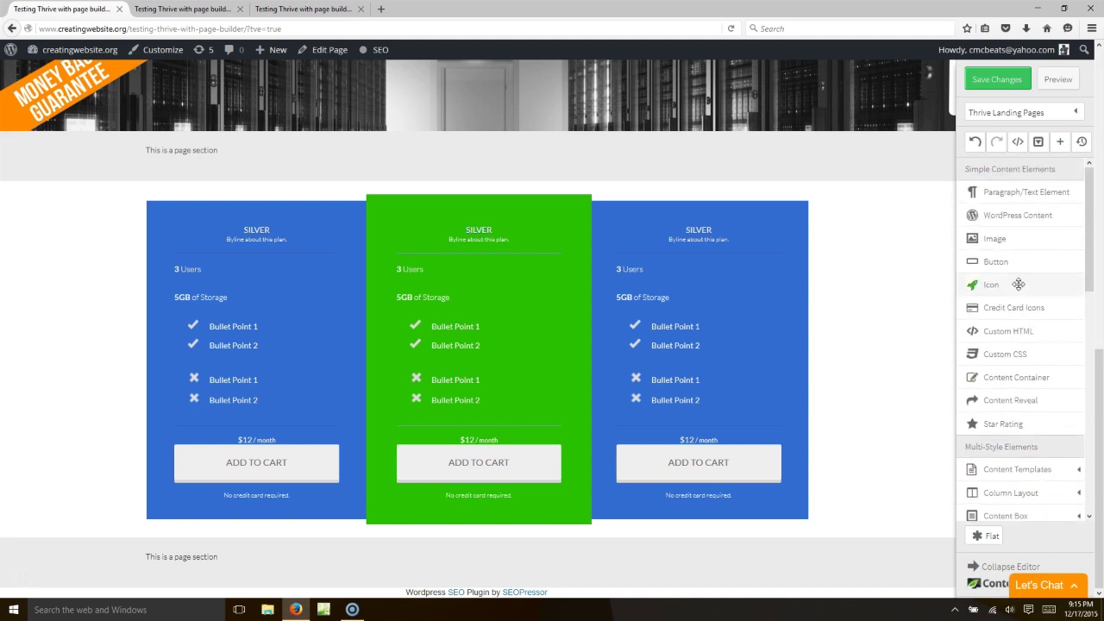
pyautogui.moveTo(1020, 239); pyautogui.dragTo(505, 499)
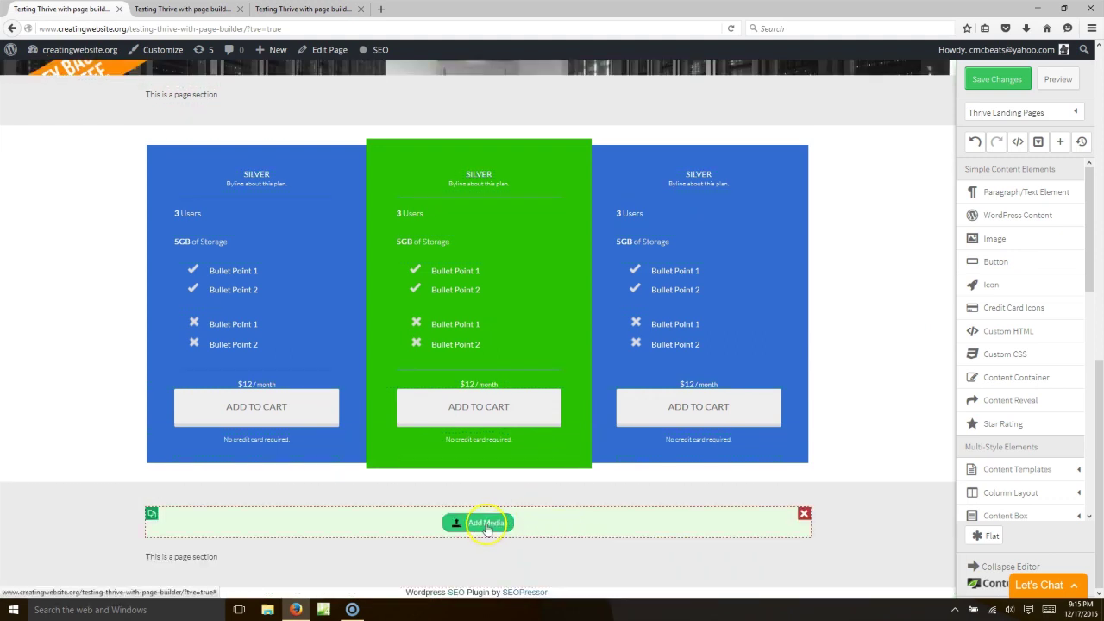
pyautogui.click(486, 524)
pyautogui.click(539, 376)
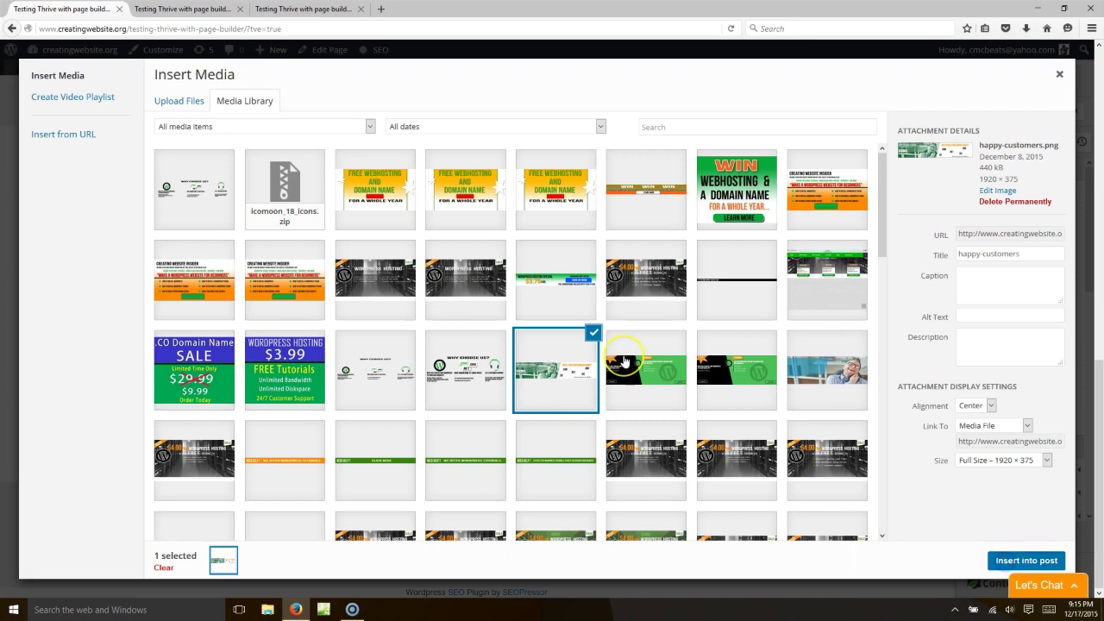
pyautogui.press('Return')
# - Give the happy-customers banner image beneath the pricing table a 2 px groove border
pyautogui.scroll(-4, 634, 578)
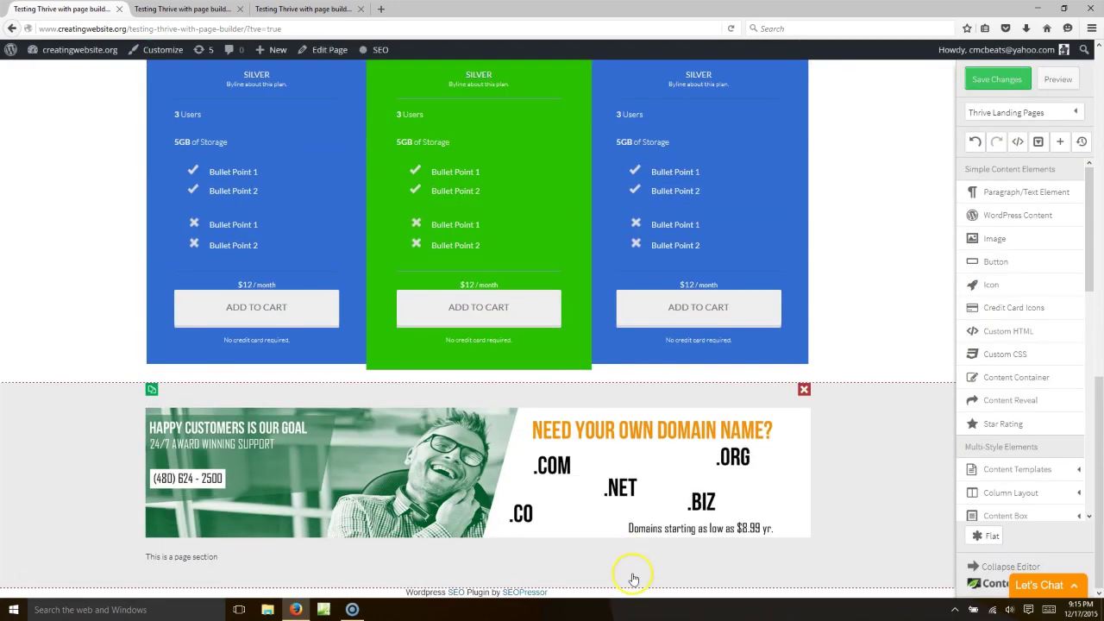
pyautogui.click(412, 418)
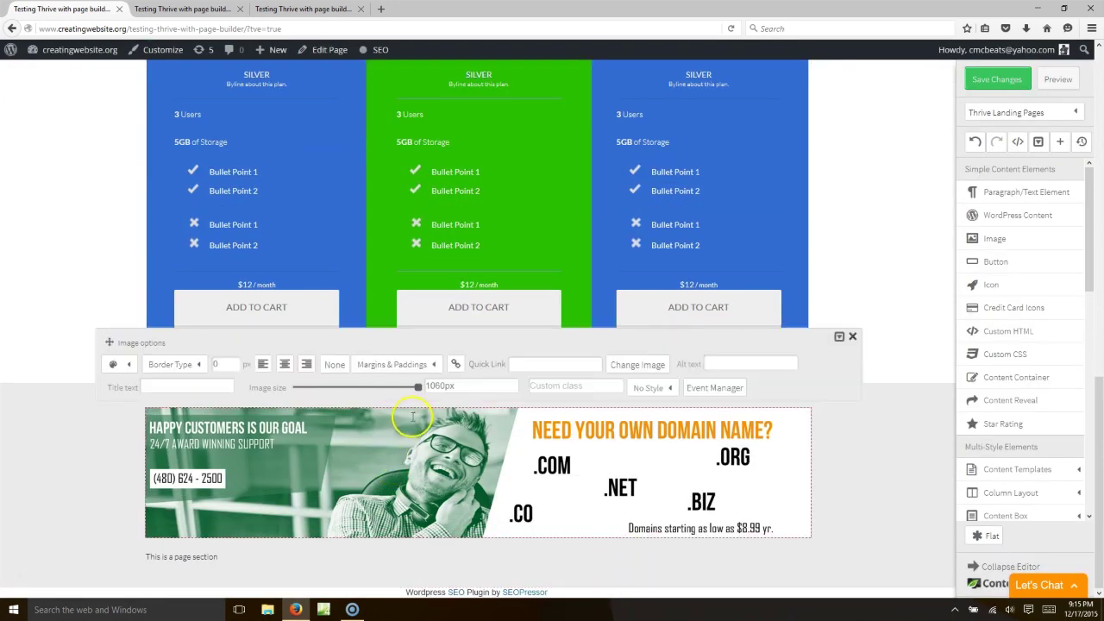
pyautogui.moveTo(415, 386); pyautogui.dragTo(481, 413)
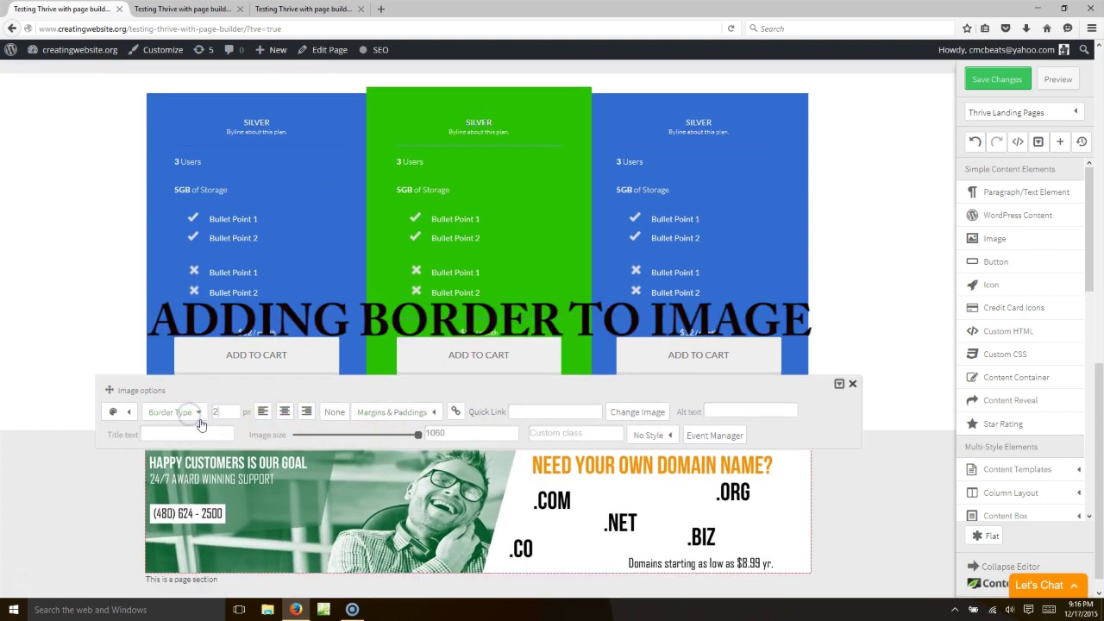
pyautogui.click(231, 431)
pyautogui.click(204, 414)
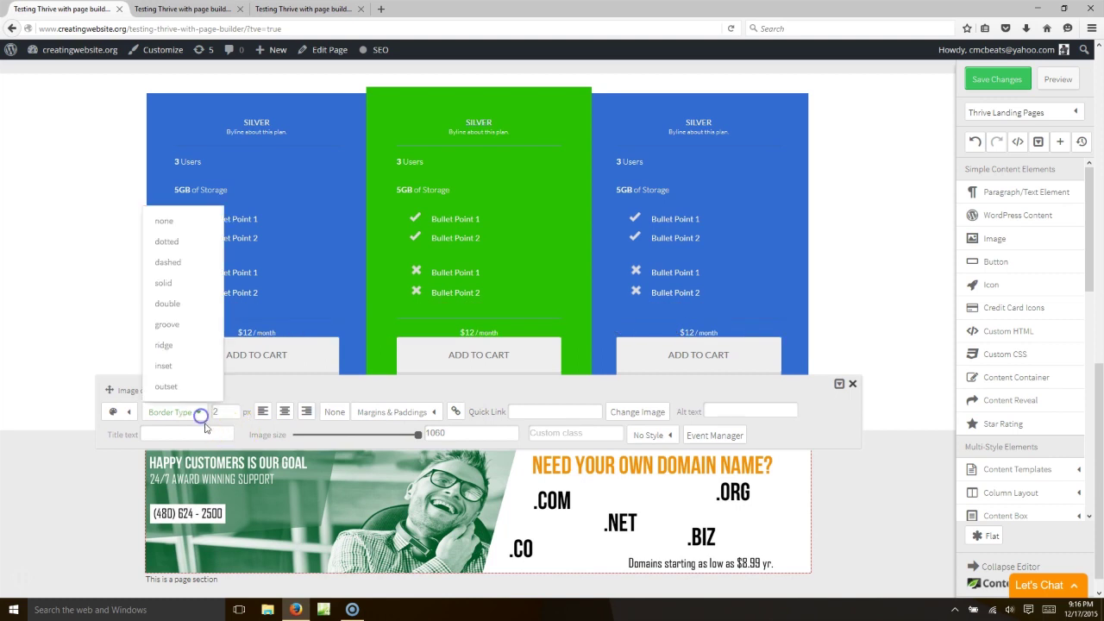
pyautogui.click(186, 331)
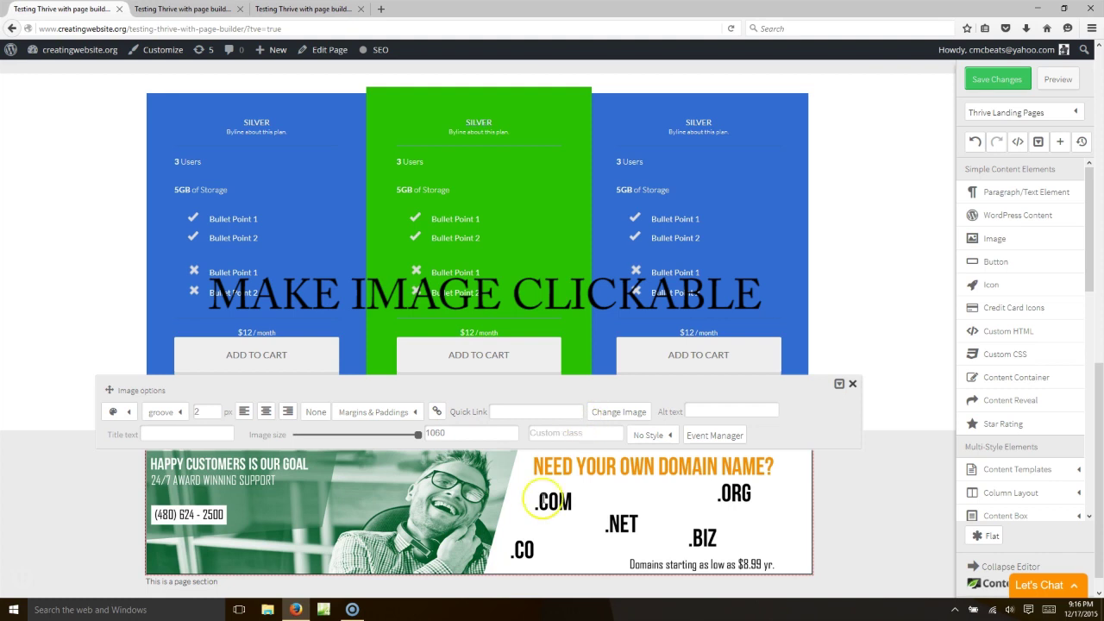
pyautogui.click(558, 411)
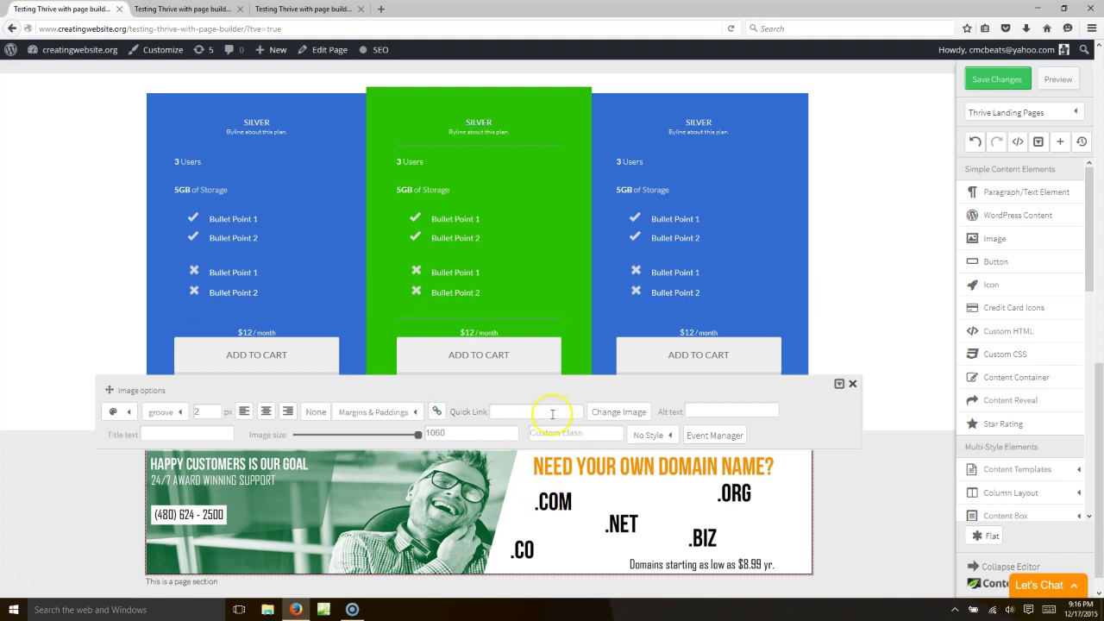
pyautogui.click(549, 411)
pyautogui.click(529, 430)
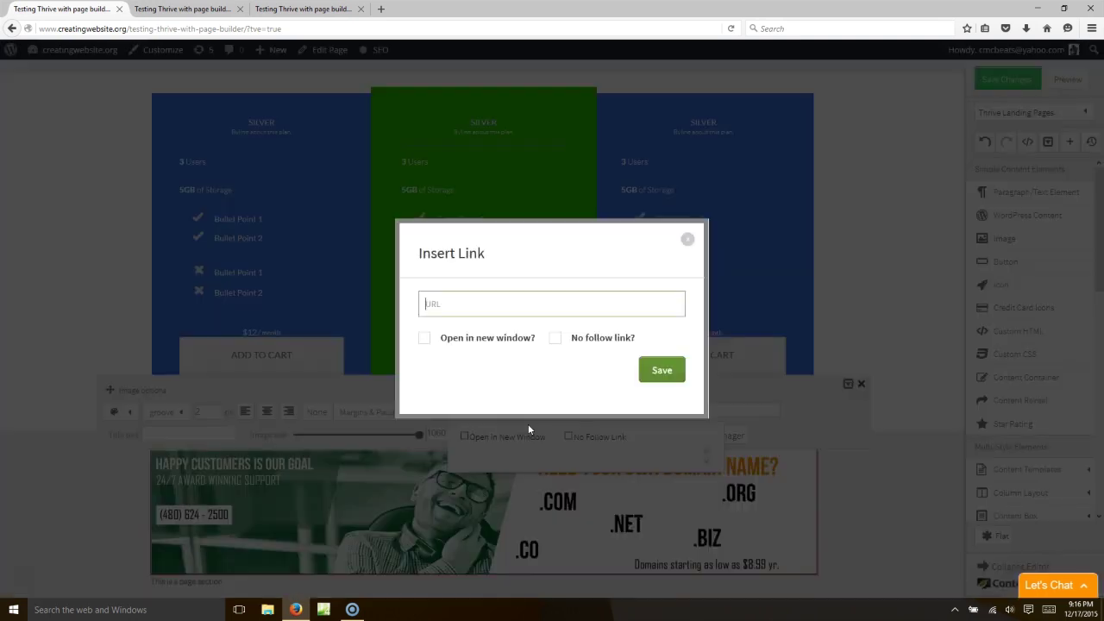
pyautogui.write('http://www.creatingwebsite.org')
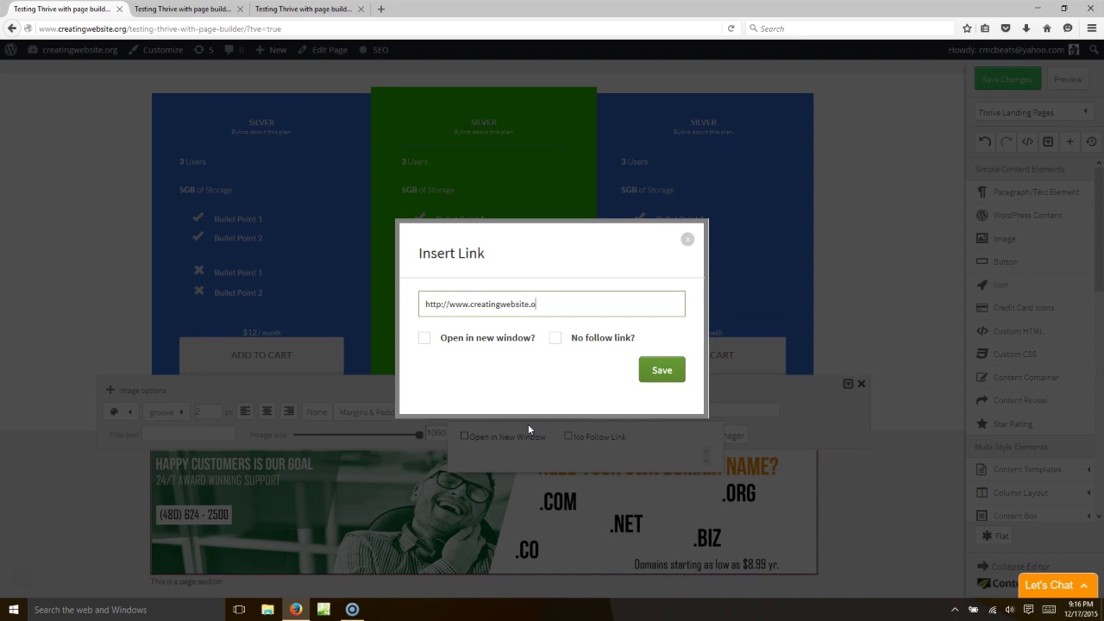
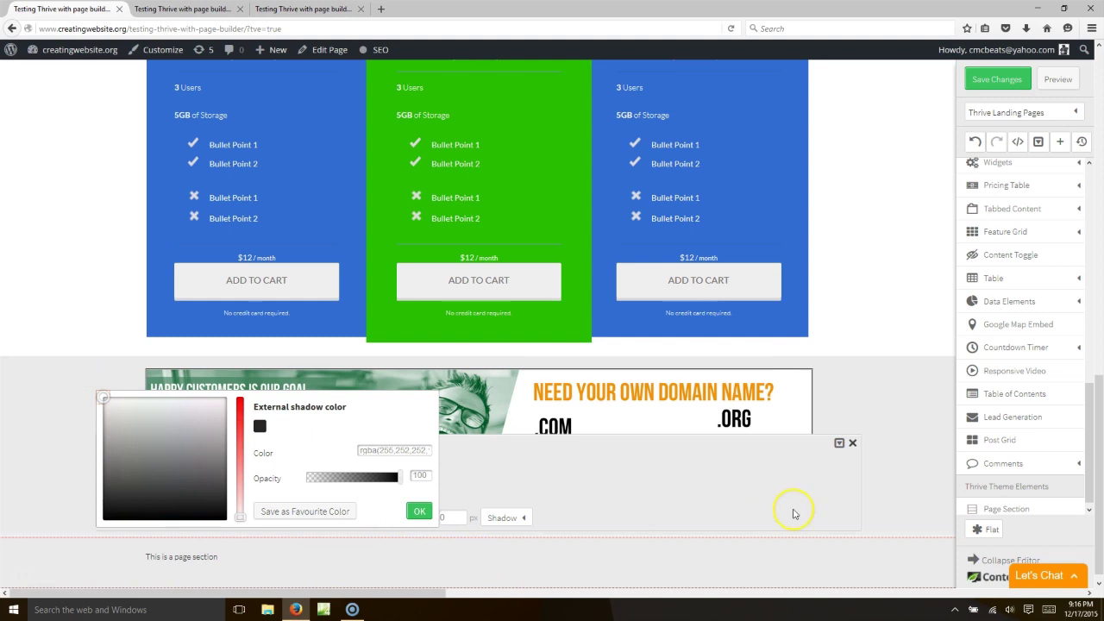
# - Set the external shadow color of the page section below the banner to red, rgba(255,45,45,1)
pyautogui.scroll(-1, 723, 521)
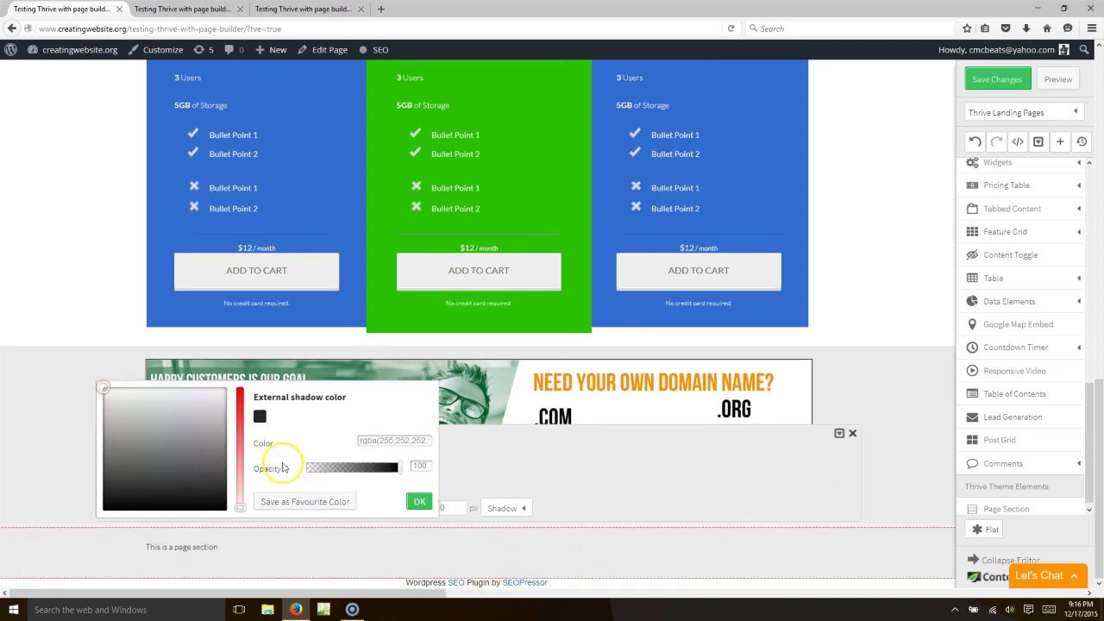
pyautogui.click(242, 415)
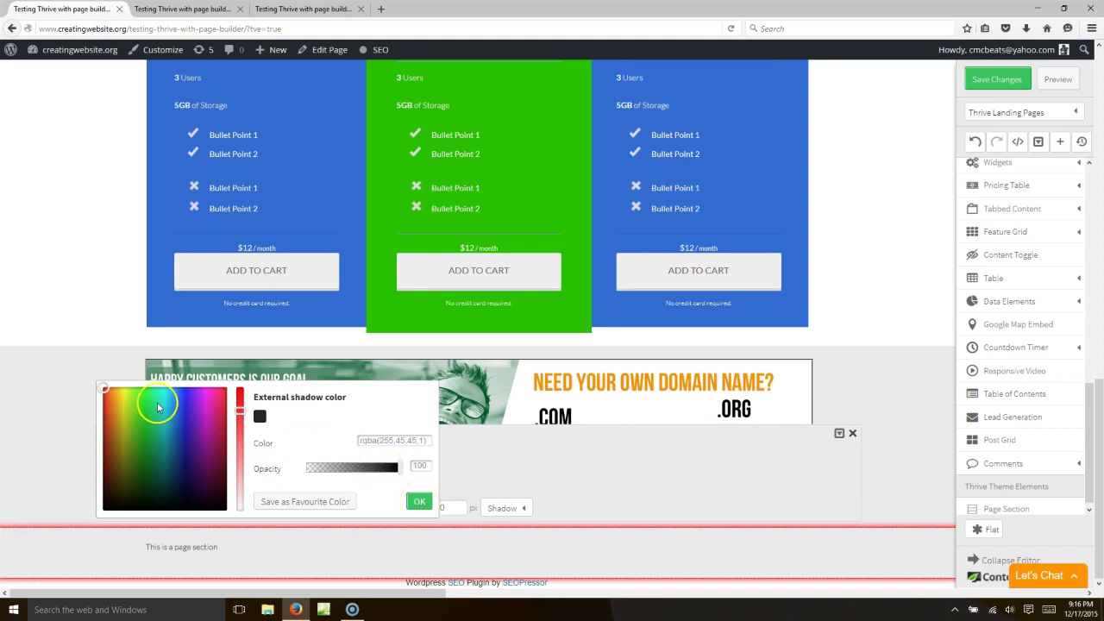
pyautogui.click(417, 503)
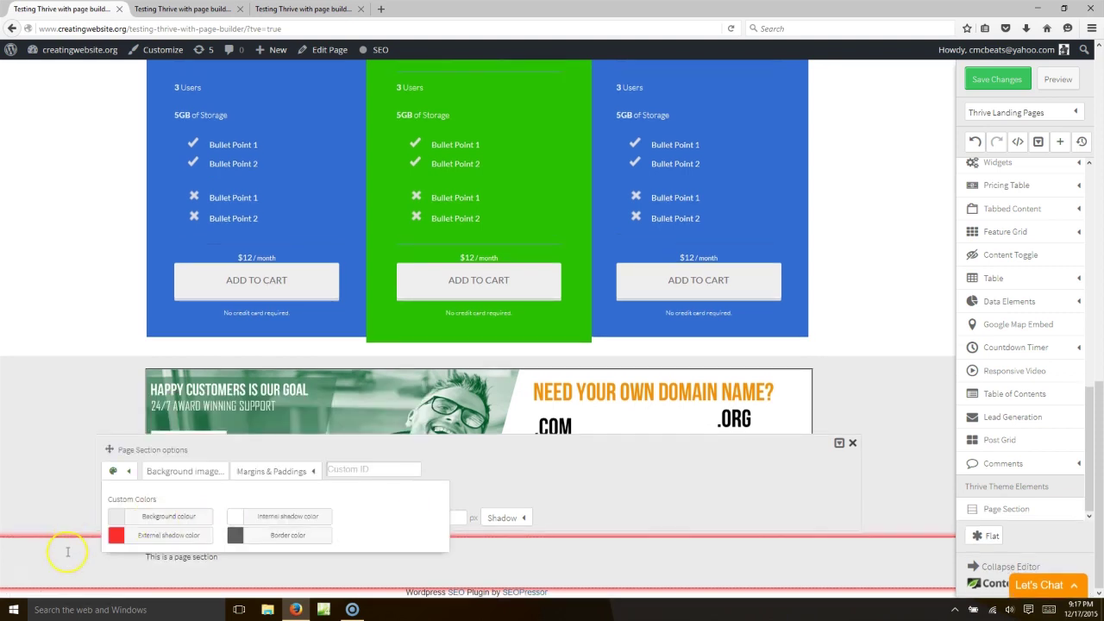
# - Set the background colour of the page section below the banner to white
pyautogui.click(145, 525)
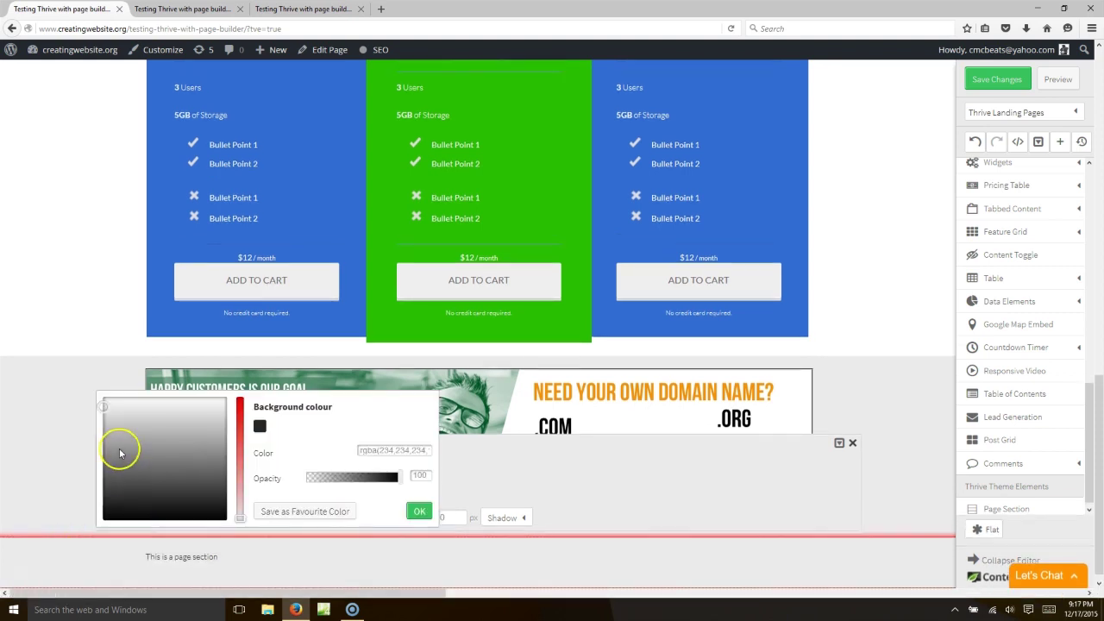
pyautogui.moveTo(123, 405); pyautogui.dragTo(104, 396)
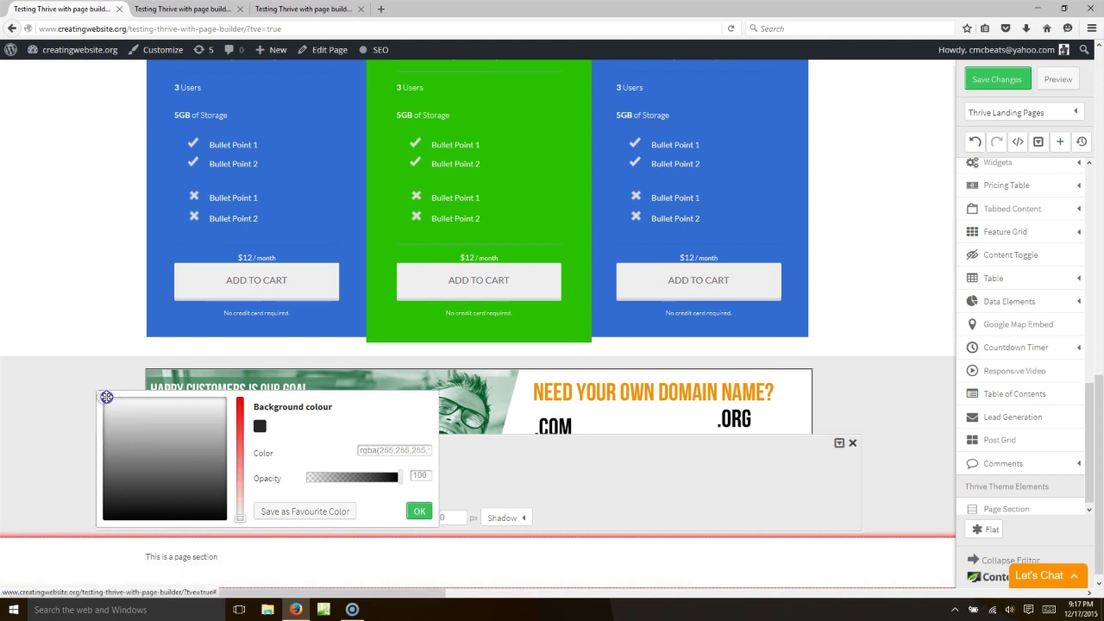
pyautogui.click(421, 513)
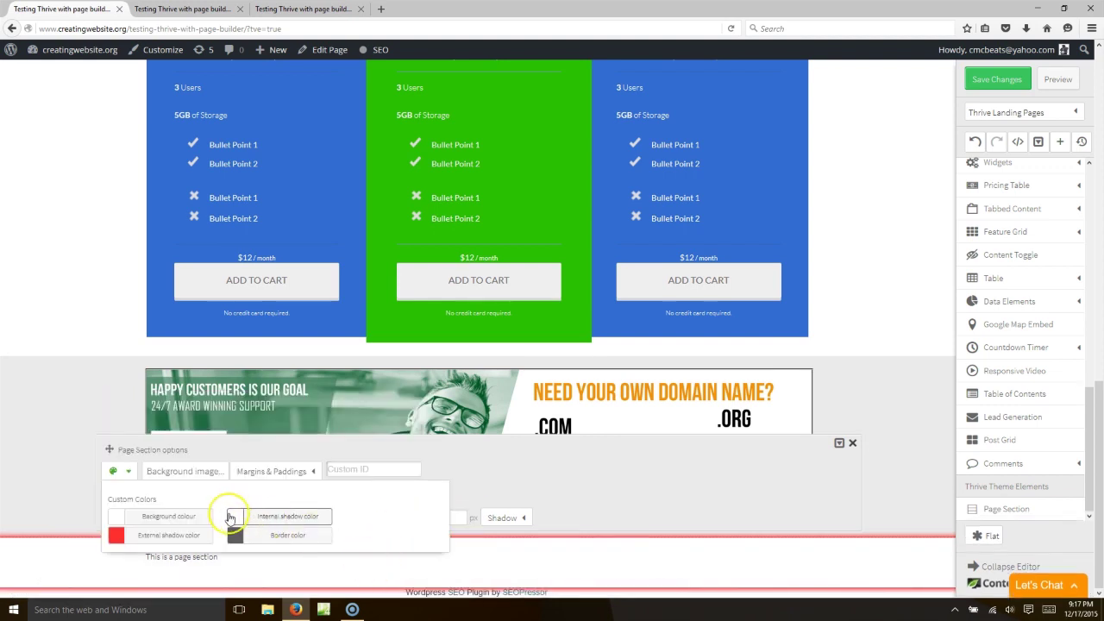
# - Change the white page section's external shadow to near-black, make it fully transparent and close the section's options
pyautogui.click(186, 535)
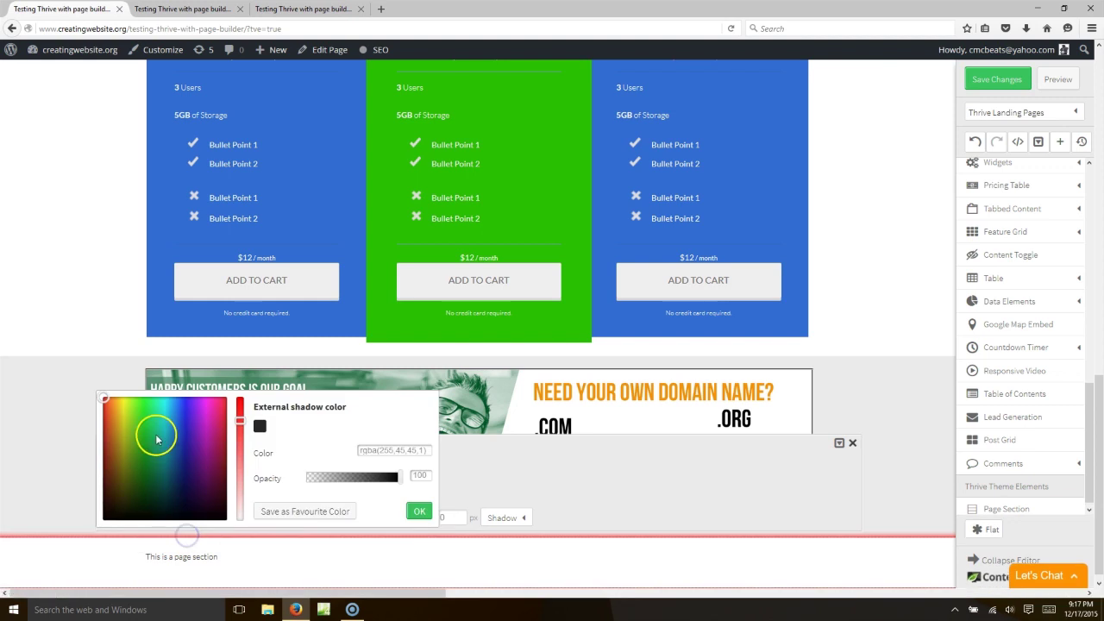
pyautogui.moveTo(101, 410); pyautogui.dragTo(225, 515)
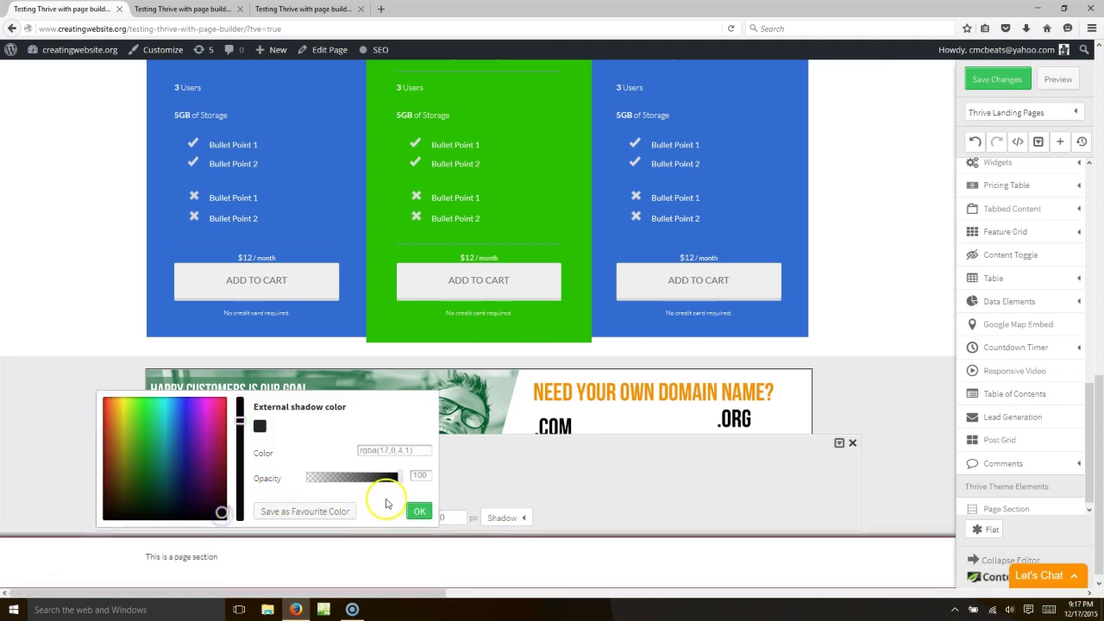
pyautogui.moveTo(398, 477); pyautogui.dragTo(273, 459)
pyautogui.click(429, 517)
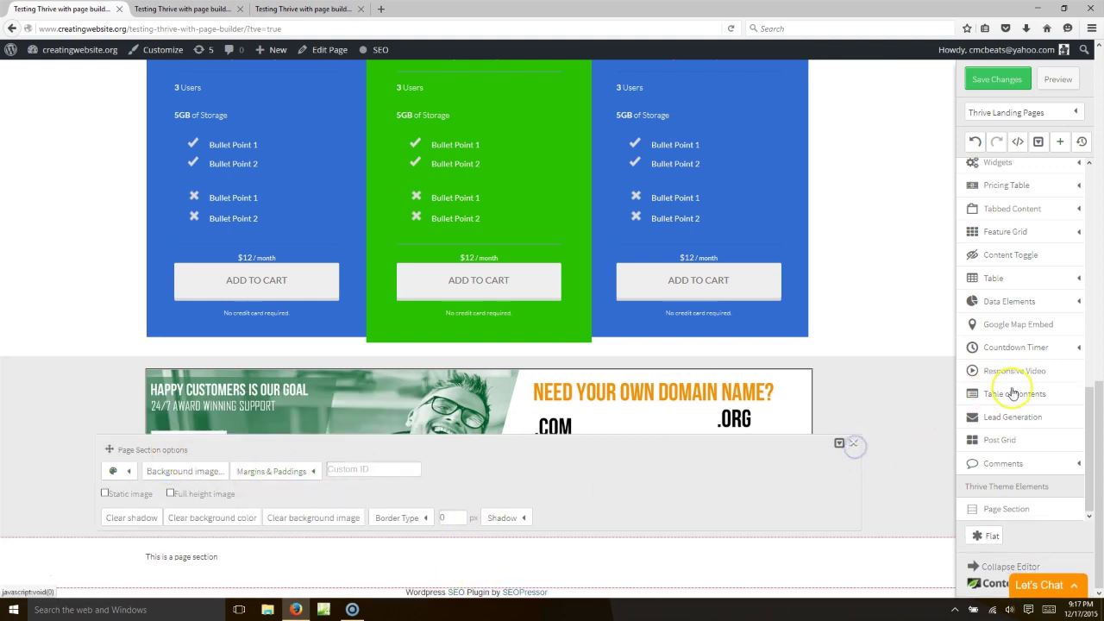
pyautogui.click(852, 442)
# - Add a Countdown timer above the placeholder text in the white page section and centre it
pyautogui.click(1013, 347)
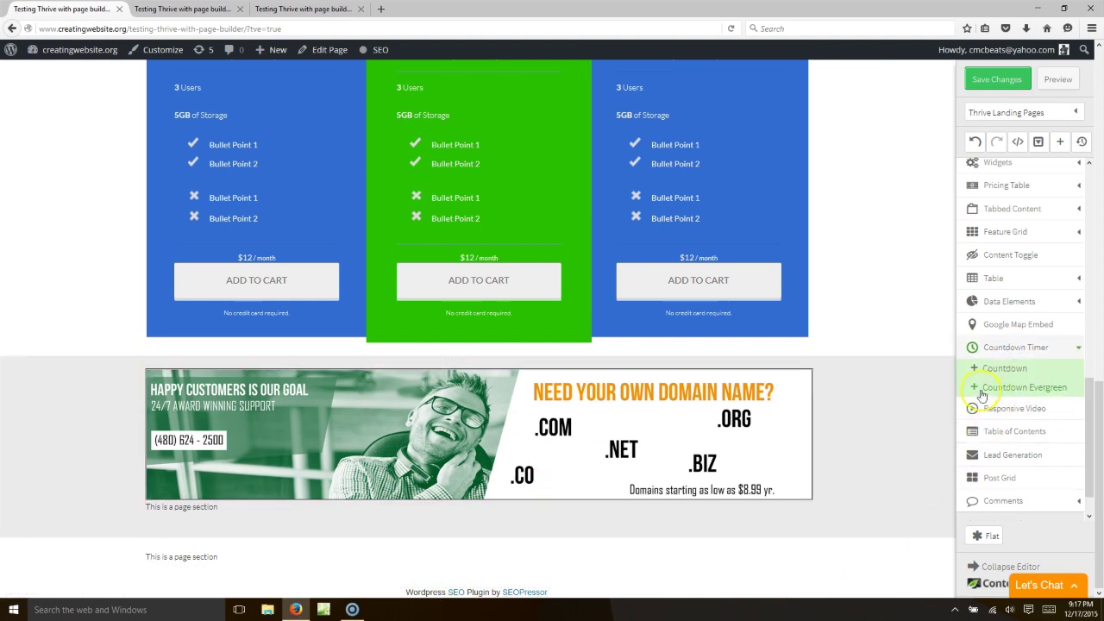
pyautogui.moveTo(937, 393); pyautogui.dragTo(592, 566)
pyautogui.moveTo(394, 552); pyautogui.dragTo(442, 491)
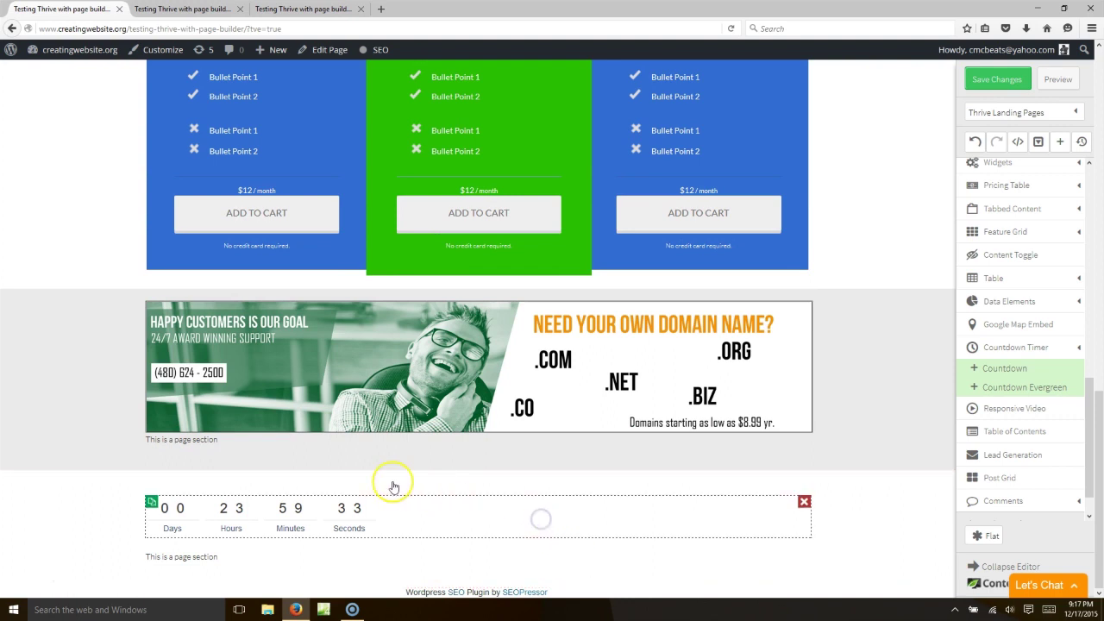
pyautogui.click(417, 476)
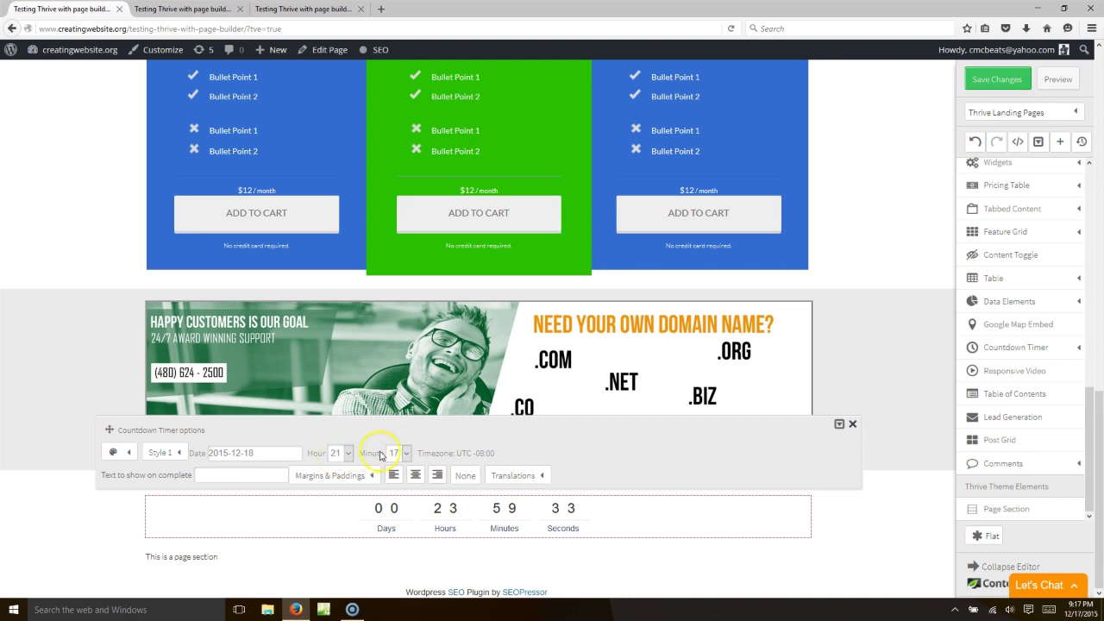
pyautogui.click(247, 455)
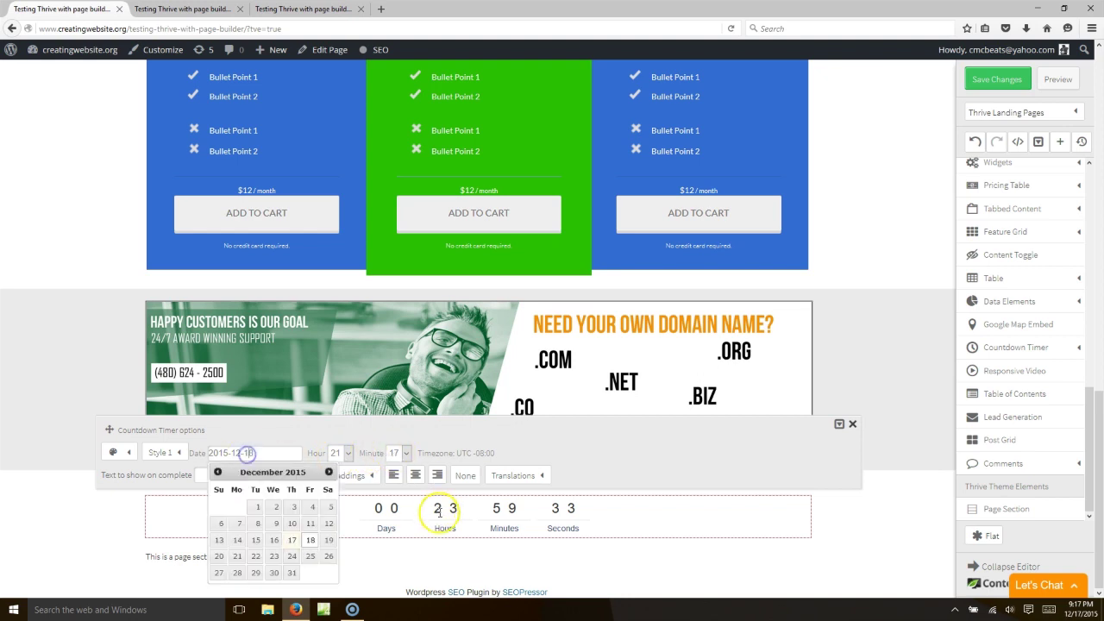
pyautogui.click(610, 573)
# - Check the text beneath the countdown on the reference page and delete the placeholder text under the new countdown timer
pyautogui.click(301, 8)
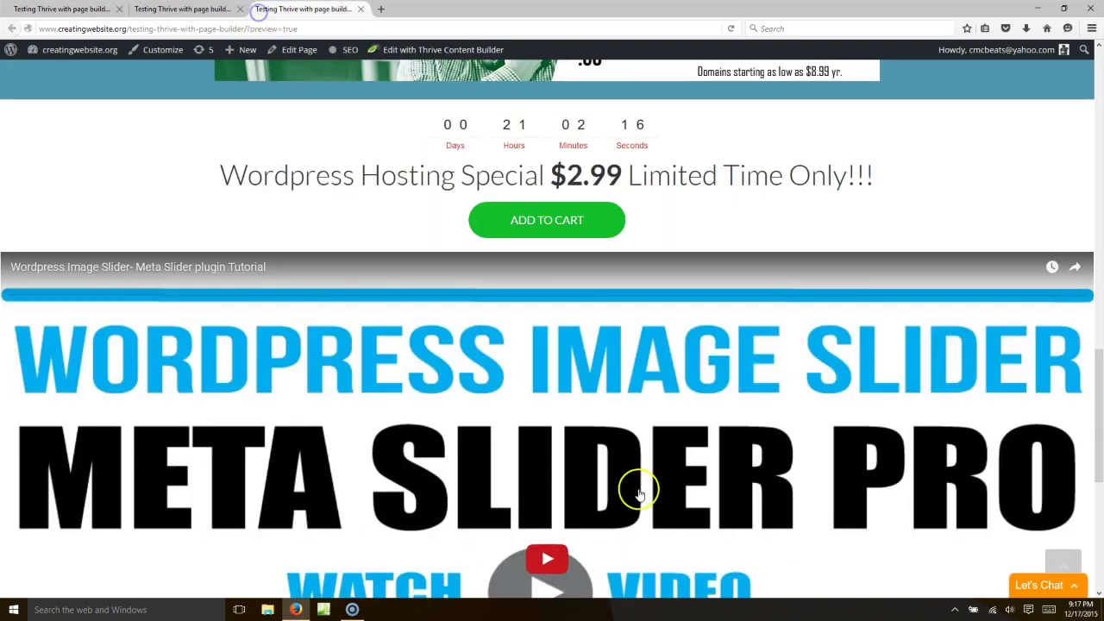
pyautogui.scroll(3, 636, 490)
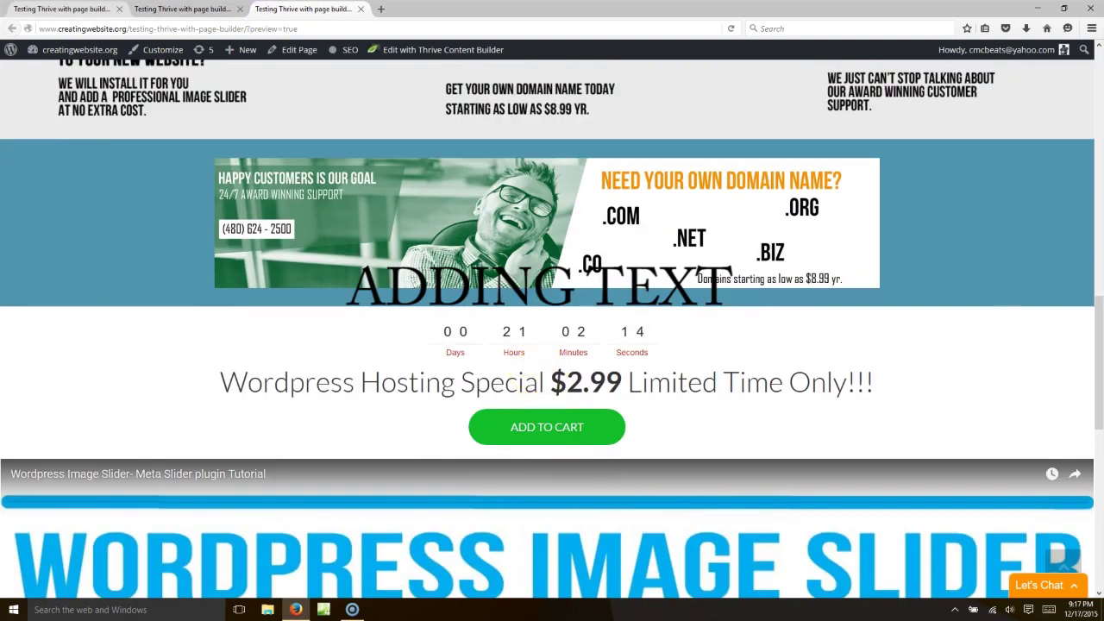
pyautogui.hotkey('ctrl', '1')
pyautogui.scroll(5, 1026, 362)
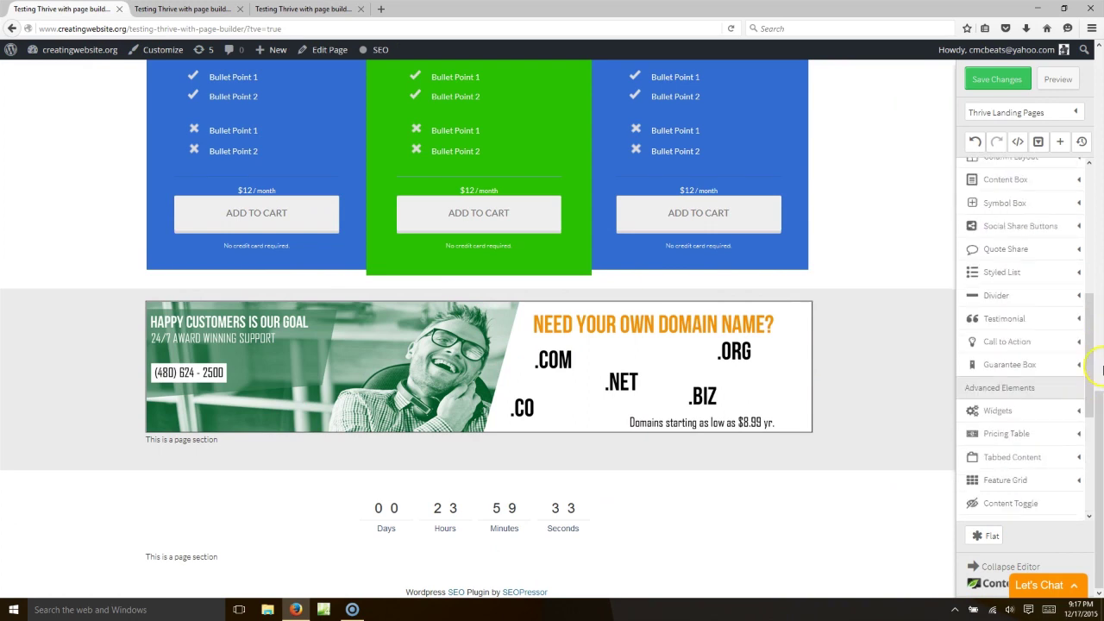
pyautogui.scroll(4, 1076, 315)
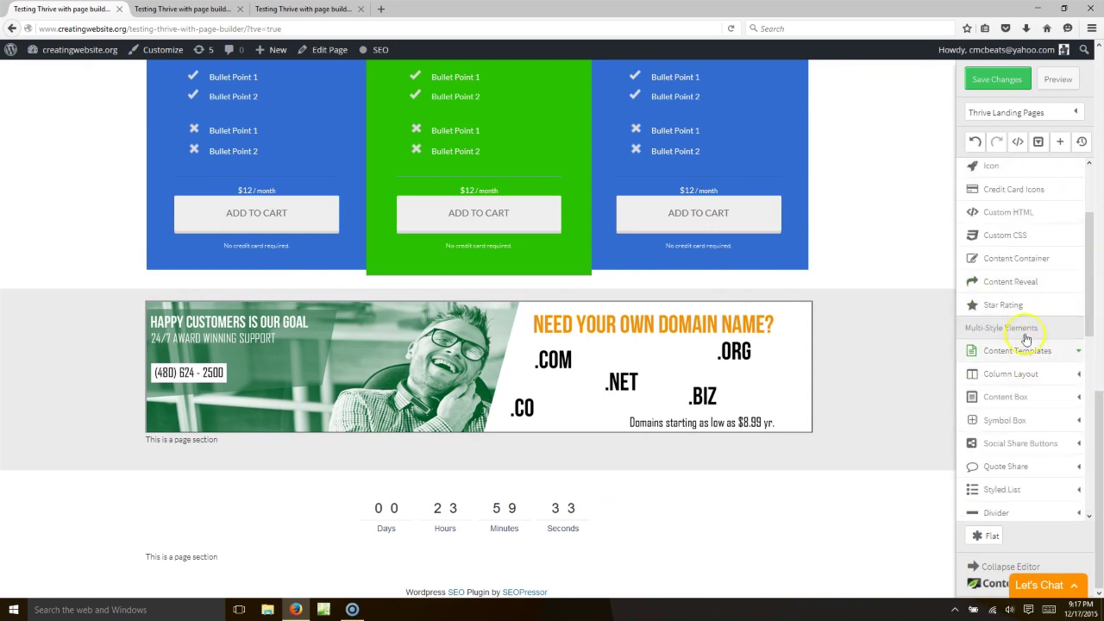
pyautogui.click(1021, 395)
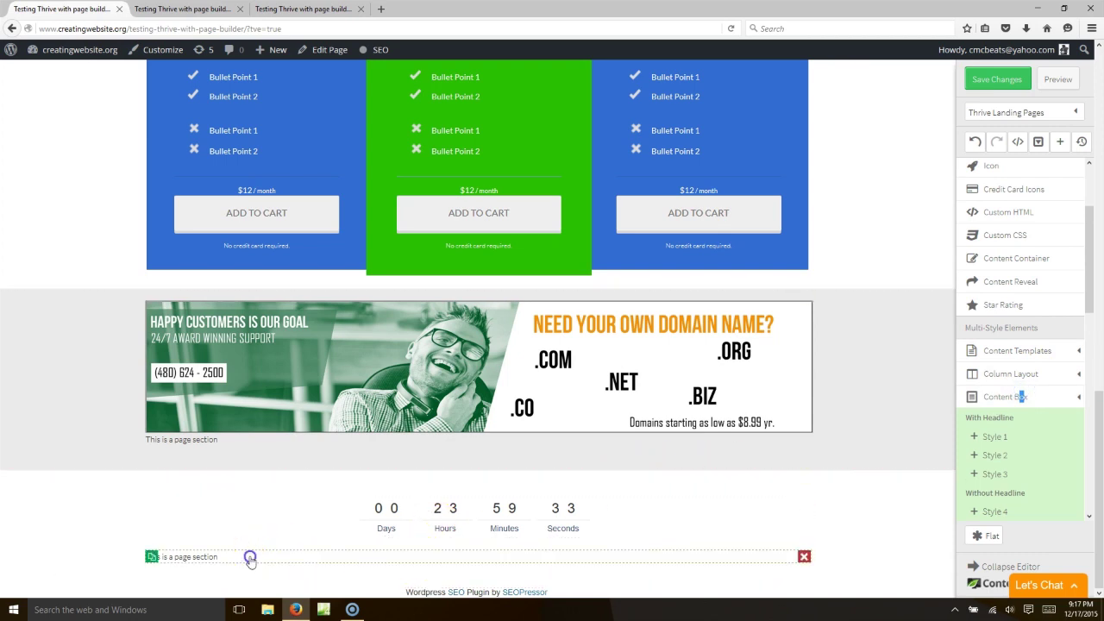
pyautogui.click(215, 565)
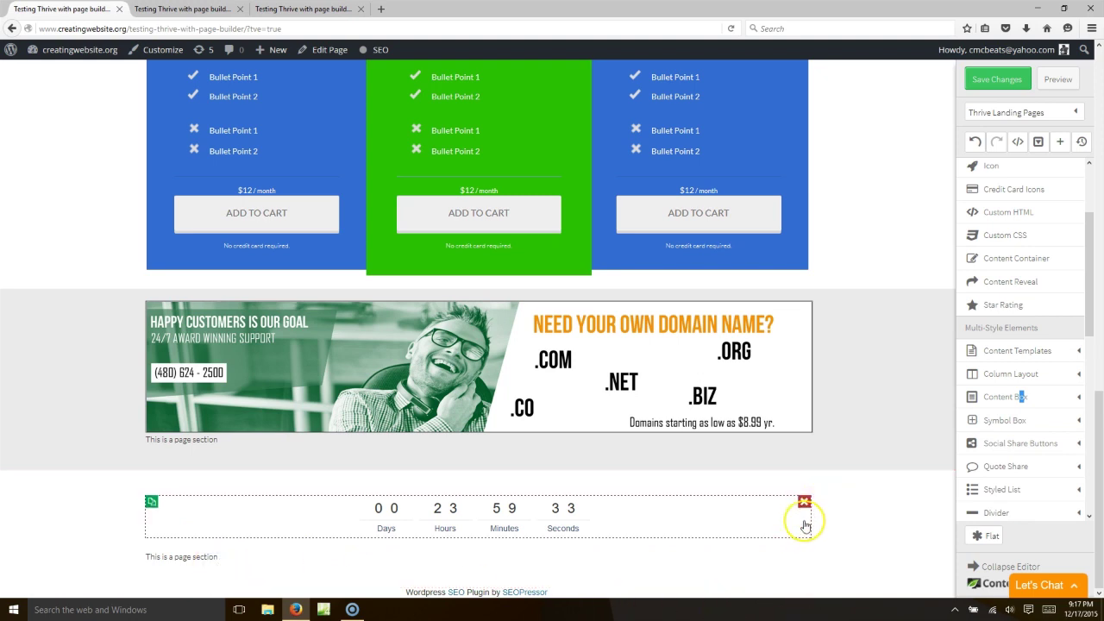
pyautogui.click(803, 557)
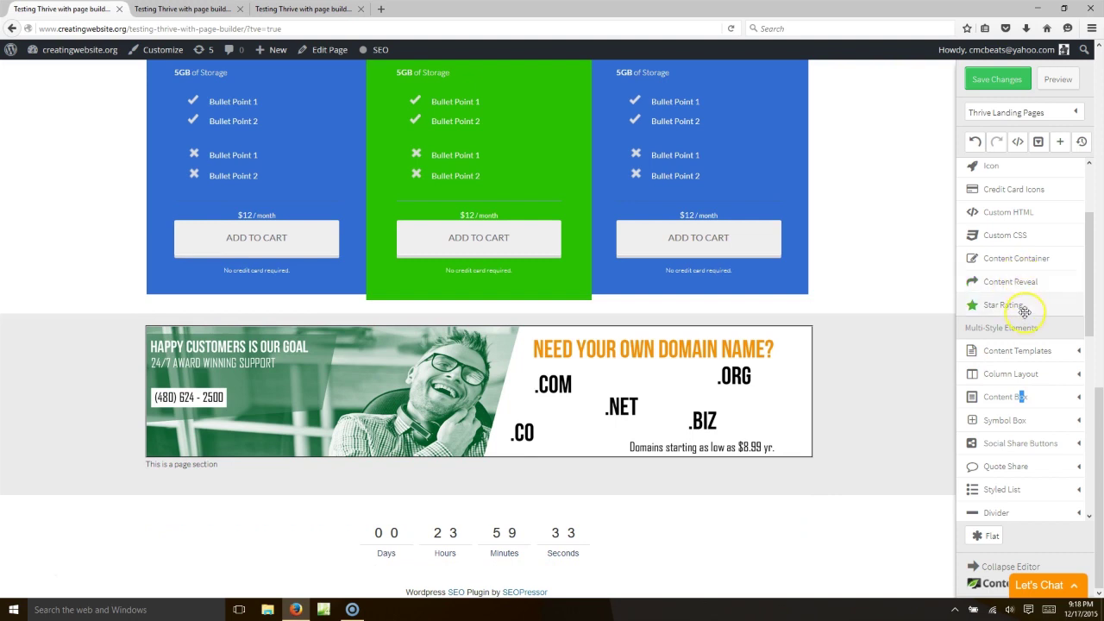
# - Add a Content Container element beneath the countdown timer
pyautogui.click(1015, 398)
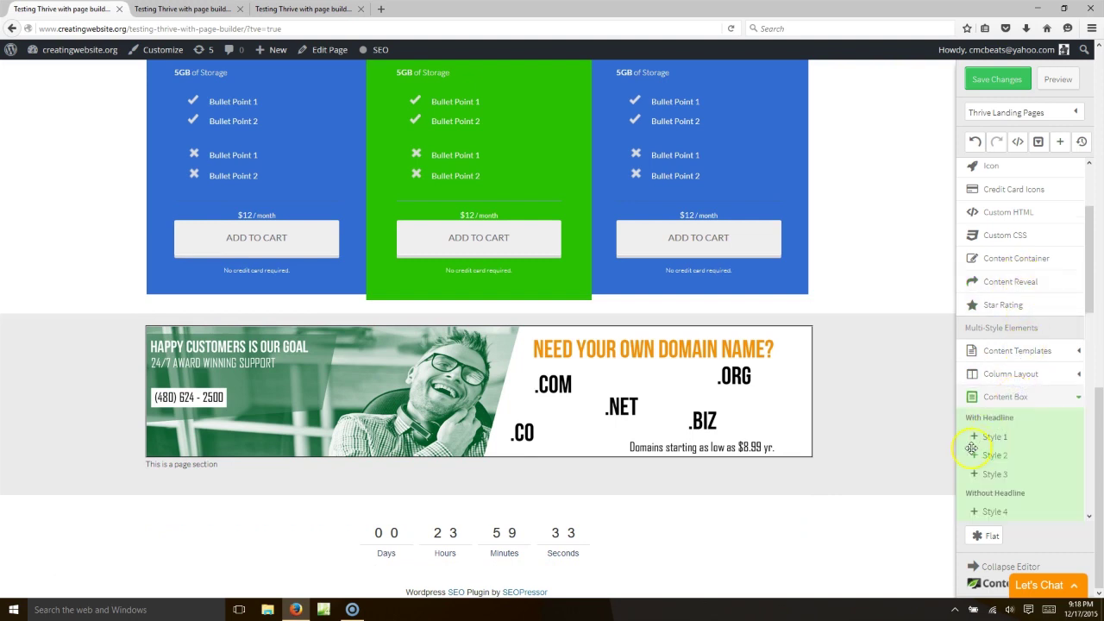
pyautogui.click(1005, 397)
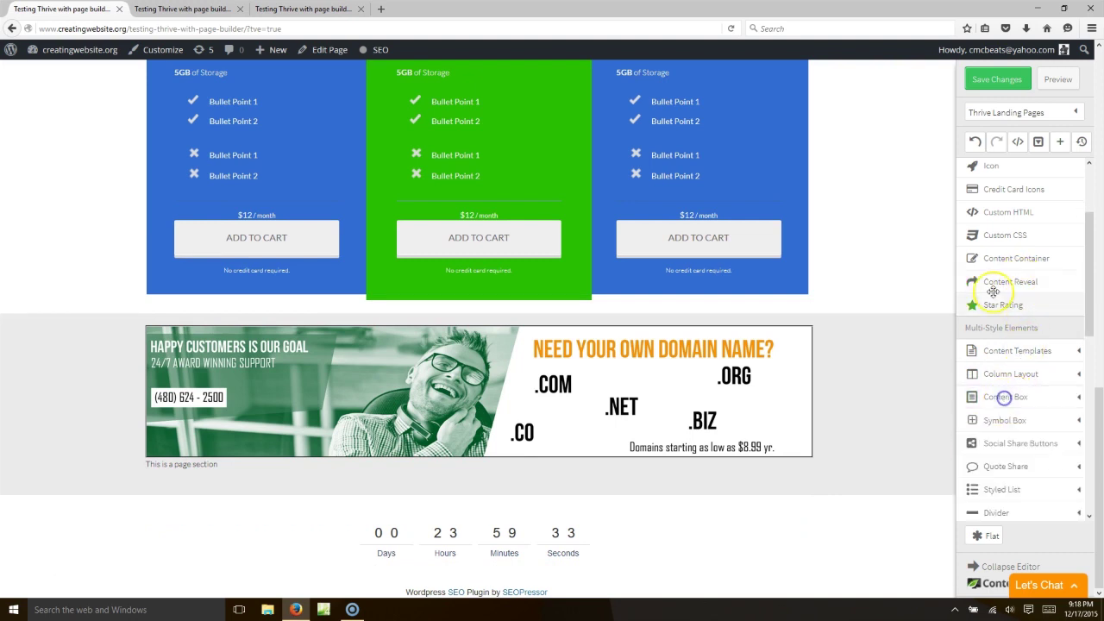
pyautogui.click(1018, 259)
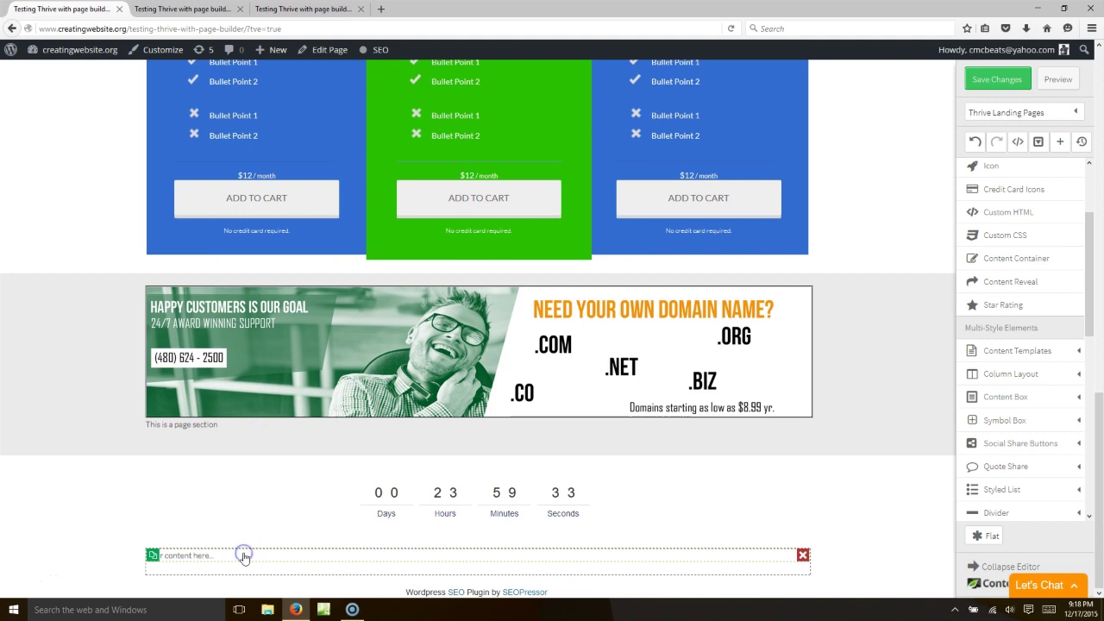
# - Replace the container's placeholder with "Wordpress Hosting Special $2.99 Limited Time Only!!!" at 45 px font size and make "$2.99" bold
pyautogui.click(212, 558)
pyautogui.moveTo(228, 554); pyautogui.dragTo(123, 545)
pyautogui.write('M')
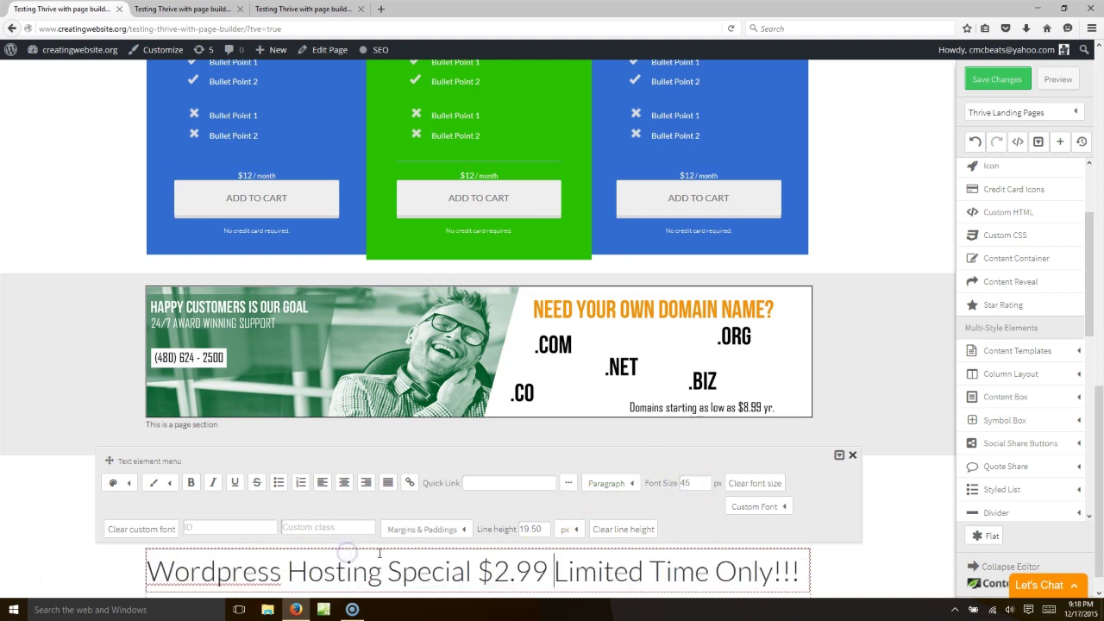
pyautogui.moveTo(552, 572); pyautogui.dragTo(491, 571)
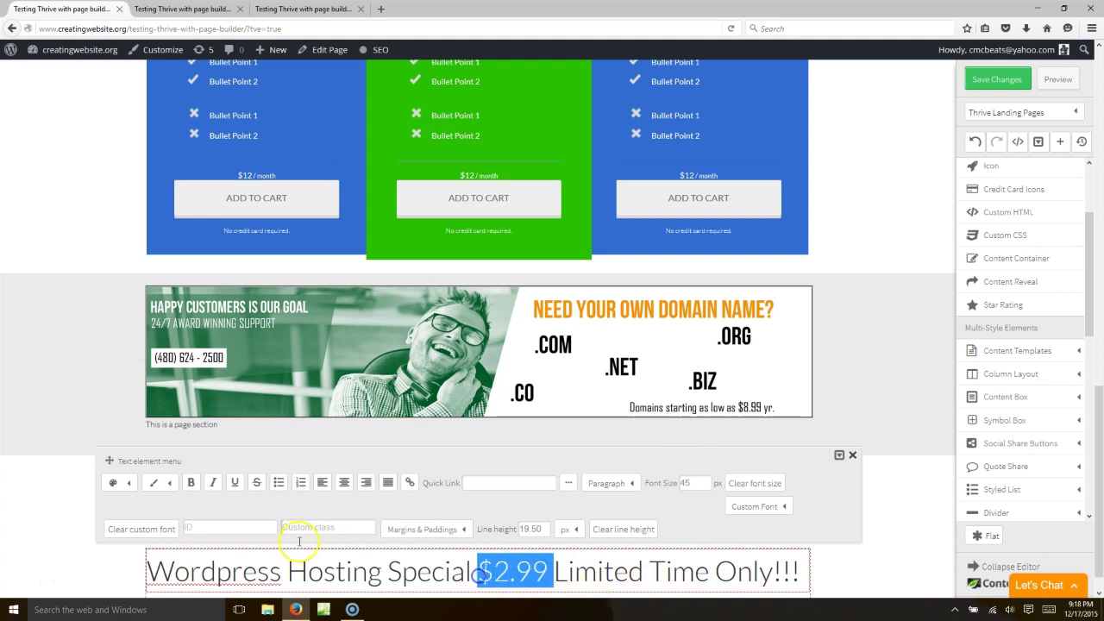
pyautogui.click(188, 483)
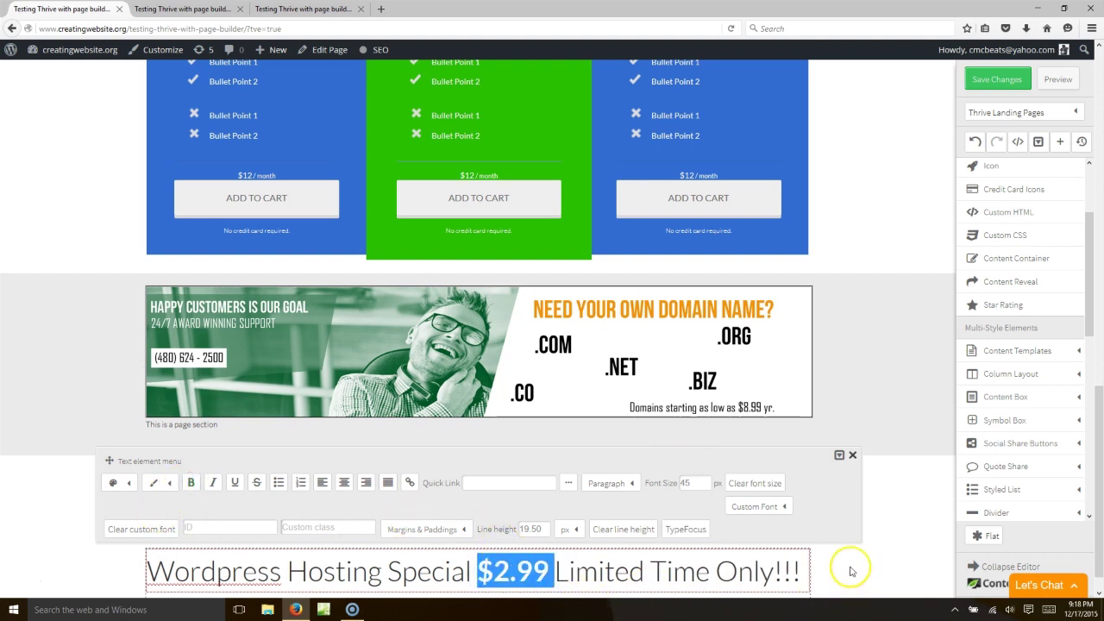
# - Save the page with the finished special offer text and check what follows that text on the reference page
pyautogui.click(853, 455)
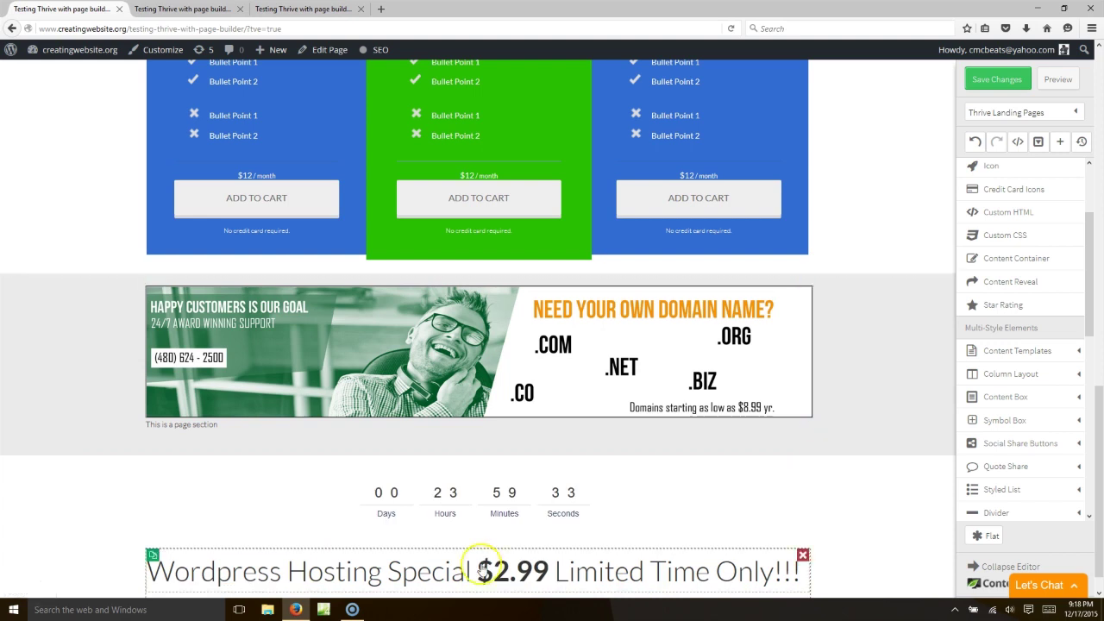
pyautogui.click(992, 81)
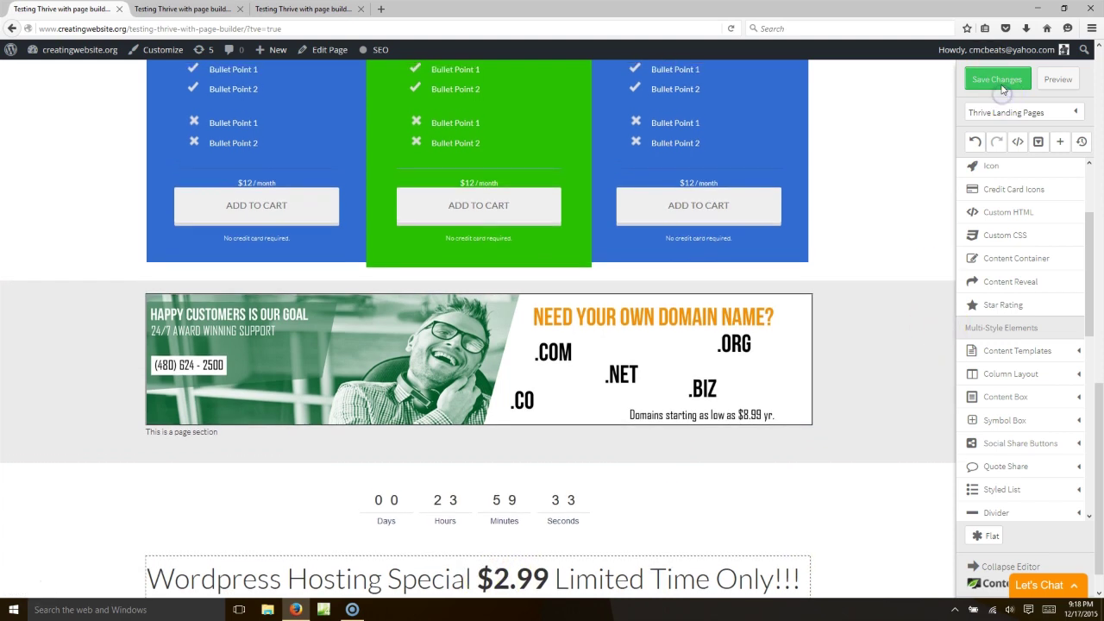
pyautogui.hotkey('ctrl', '3')
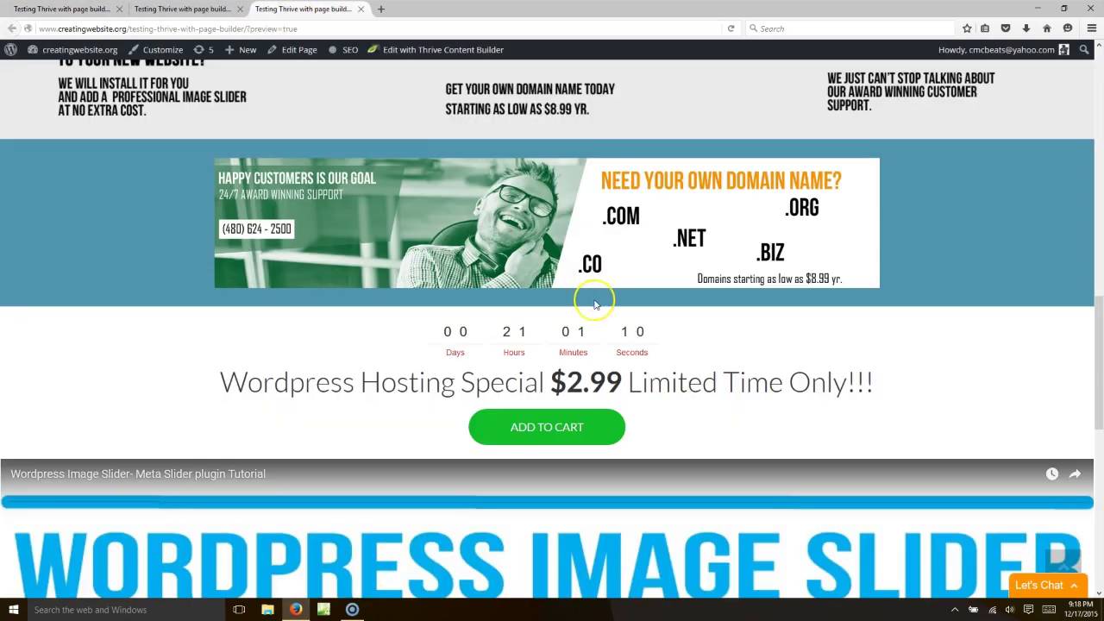
pyautogui.scroll(-5, 553, 386)
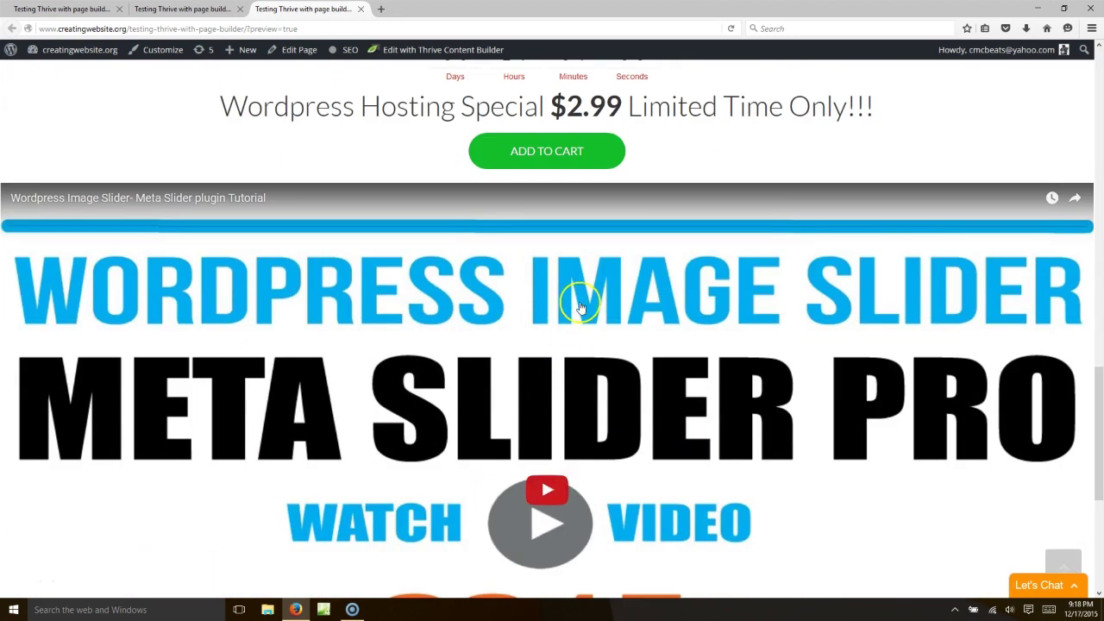
pyautogui.click(591, 468)
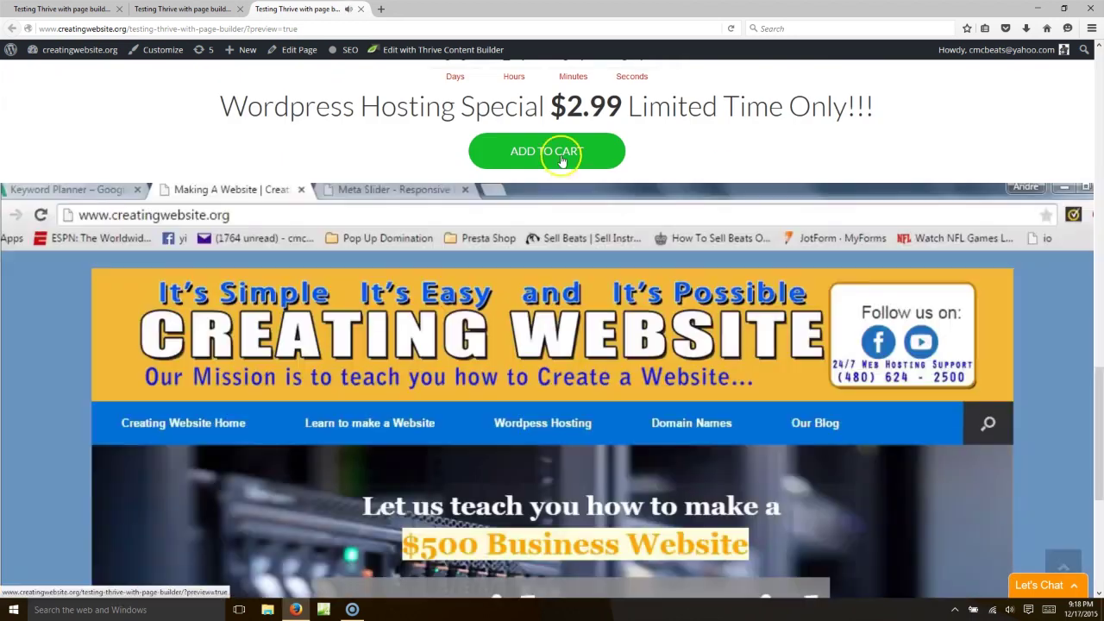
pyautogui.scroll(-1, 591, 357)
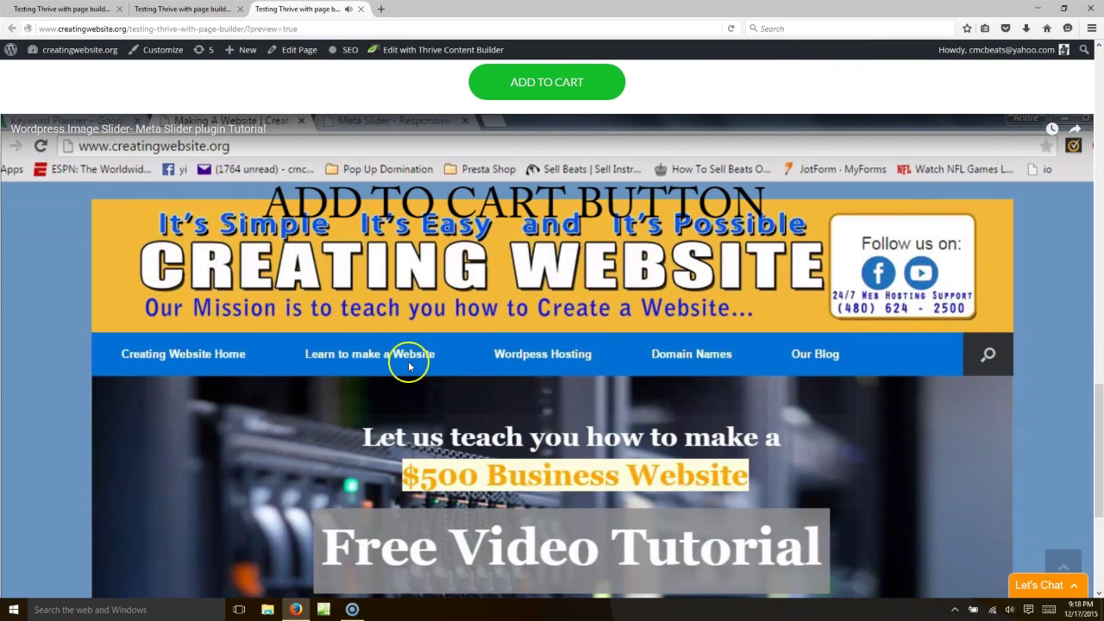
pyautogui.click(78, 9)
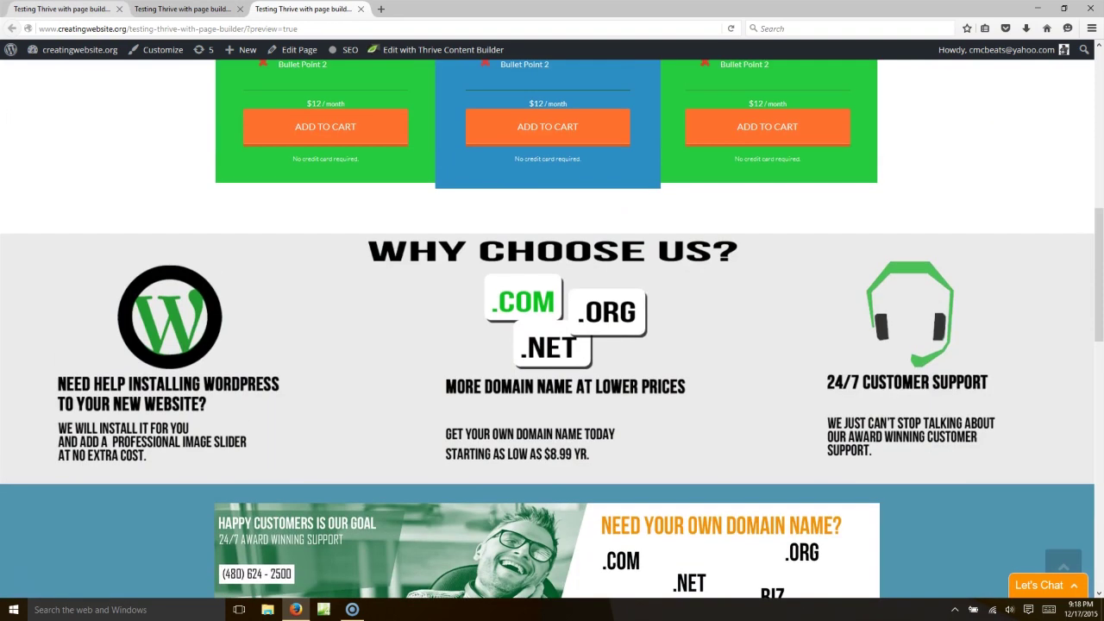
# - Add a Button element beneath the "Wordpress Hosting Special $2.99 Limited Time Only!!!" text
pyautogui.scroll(-1, 601, 483)
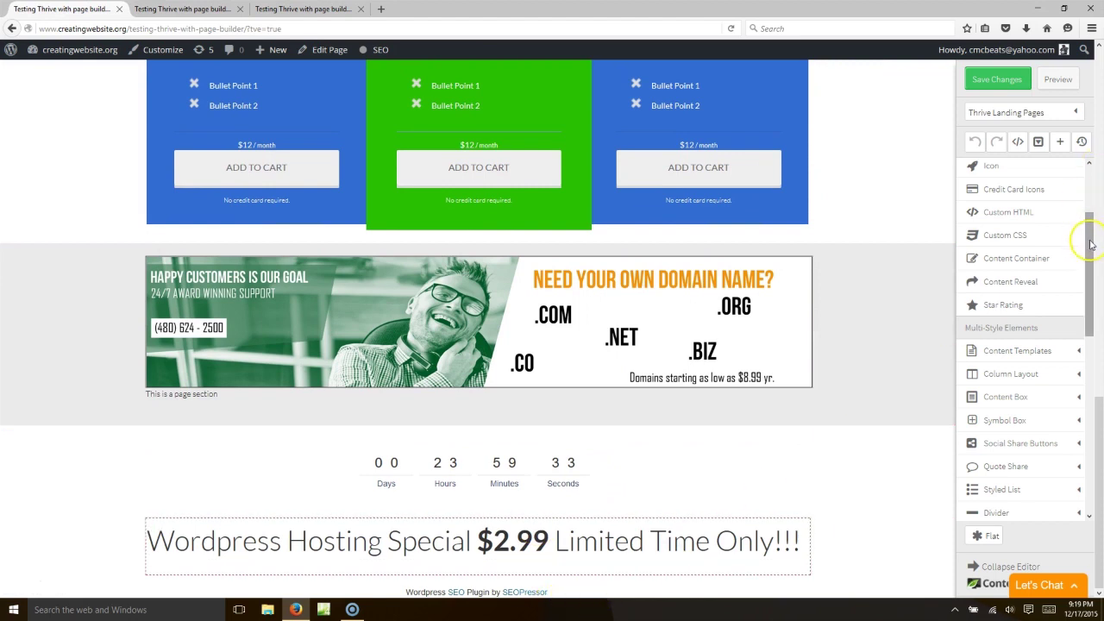
pyautogui.moveTo(1090, 245); pyautogui.dragTo(1086, 193)
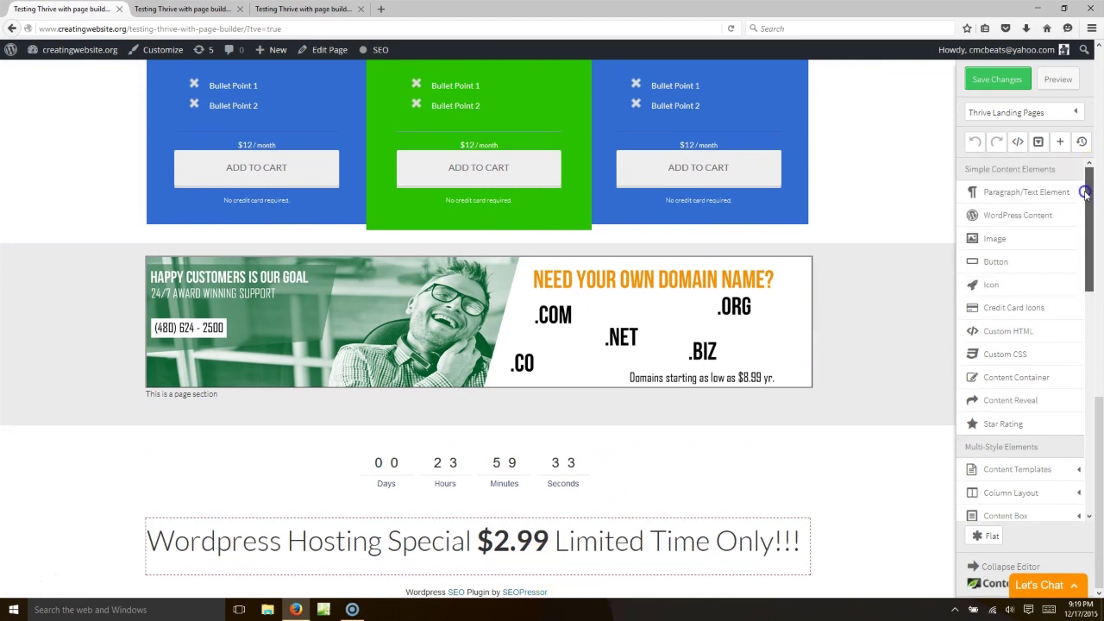
pyautogui.click(1035, 263)
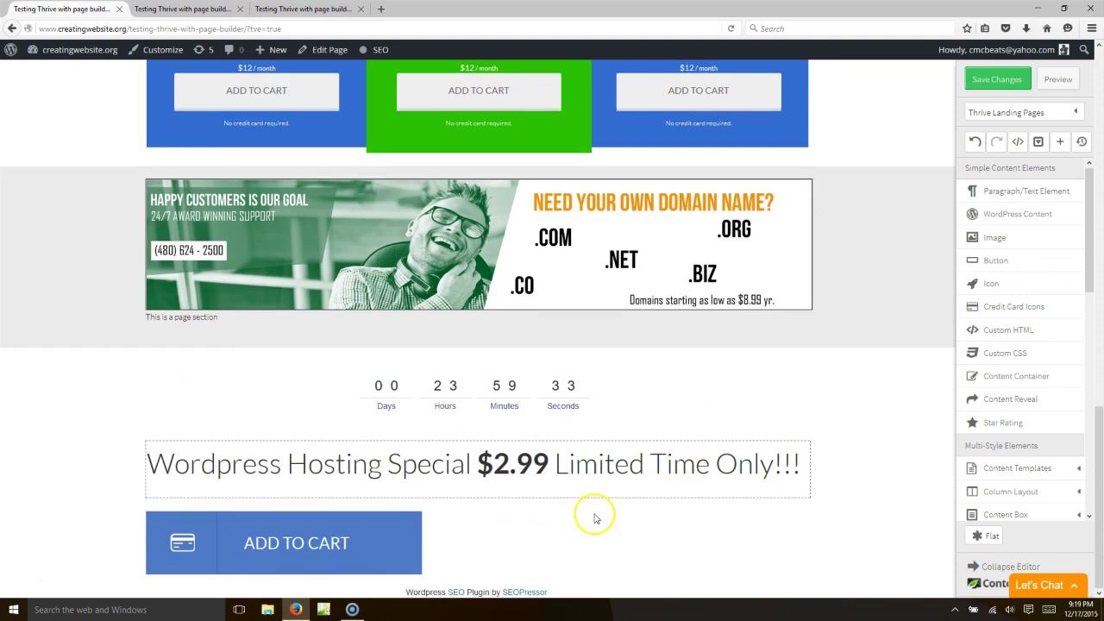
# - Apply the green default colour to the new Add to Cart button and set its background colour to rgba(0,191,25,1)
pyautogui.click(371, 568)
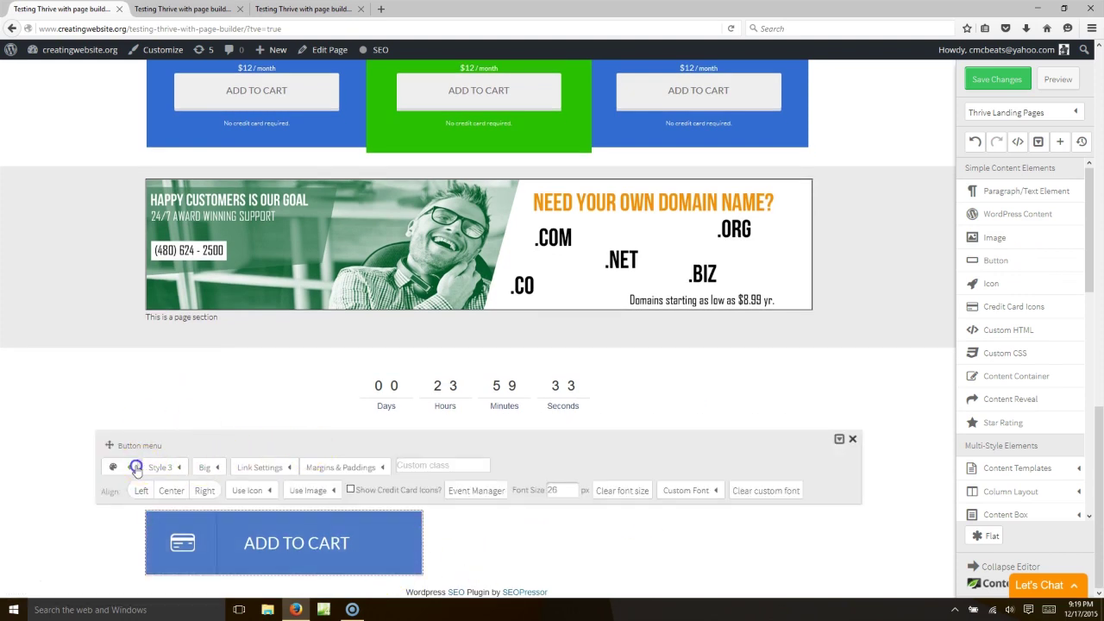
pyautogui.click(121, 471)
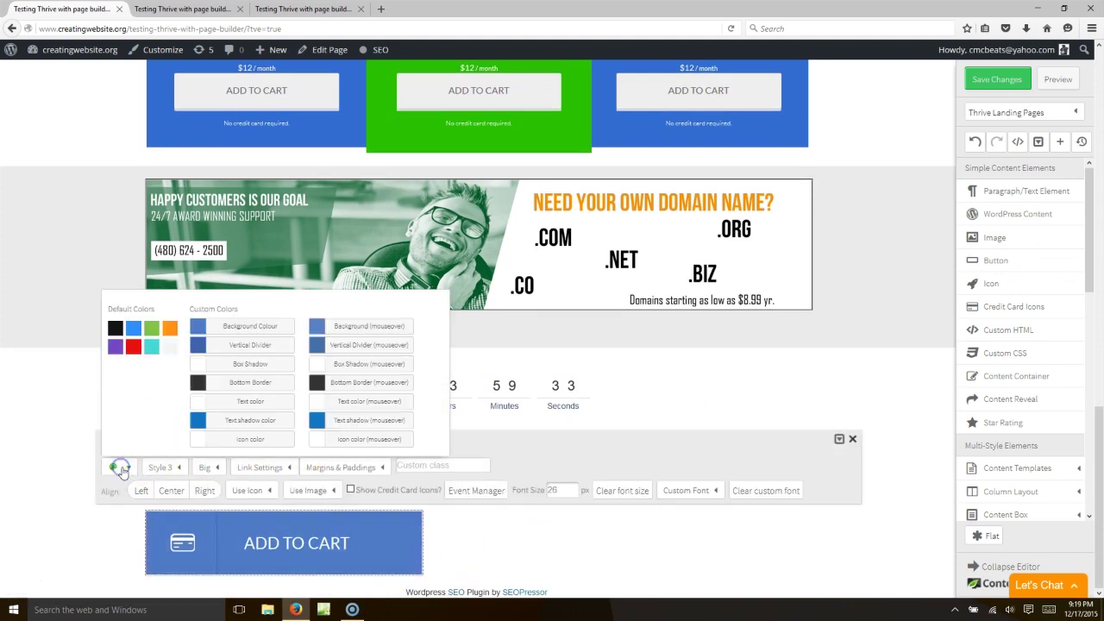
pyautogui.click(150, 331)
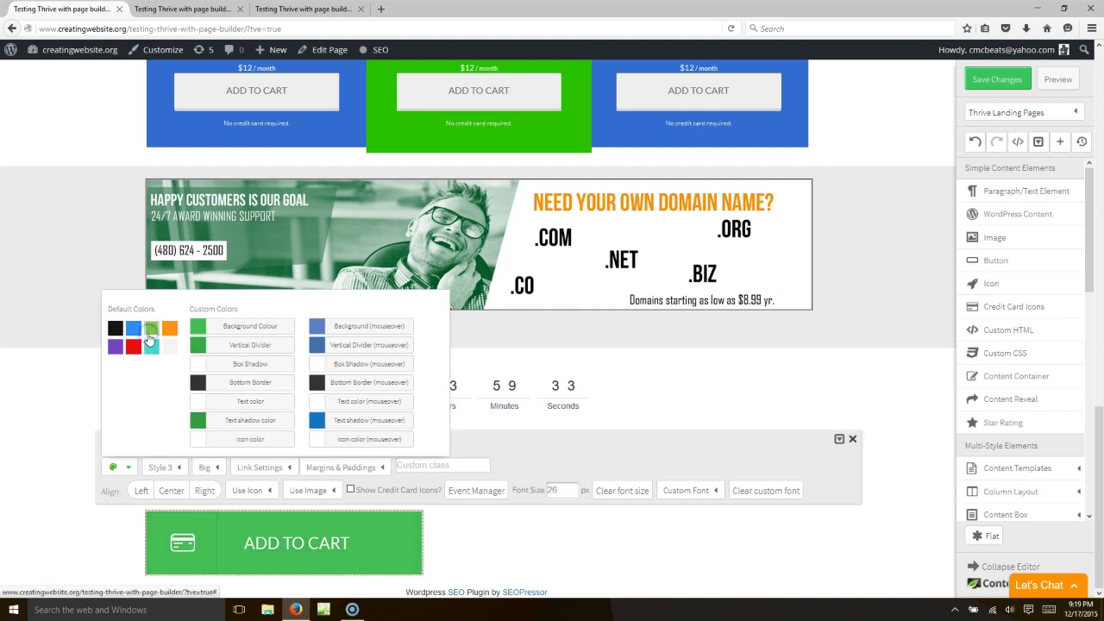
pyautogui.click(197, 332)
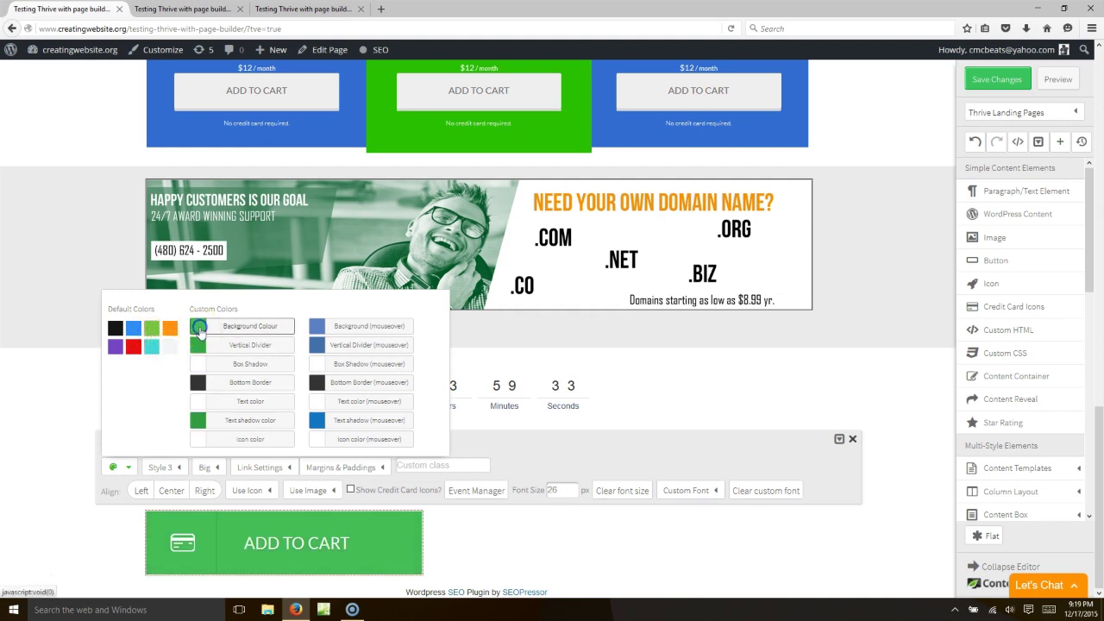
pyautogui.click(235, 377)
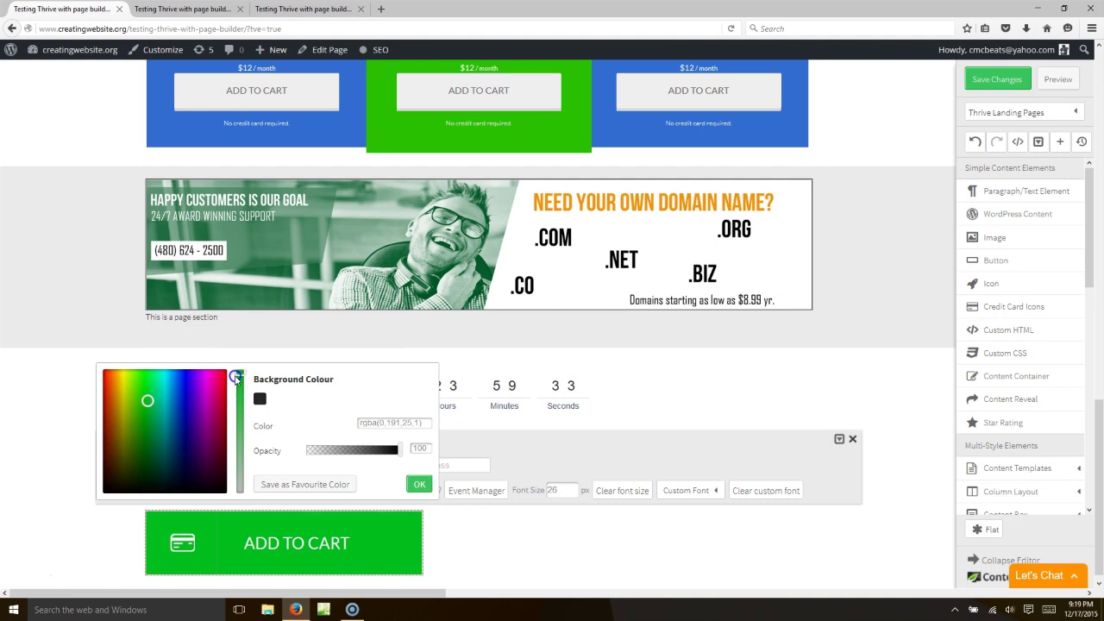
pyautogui.click(419, 484)
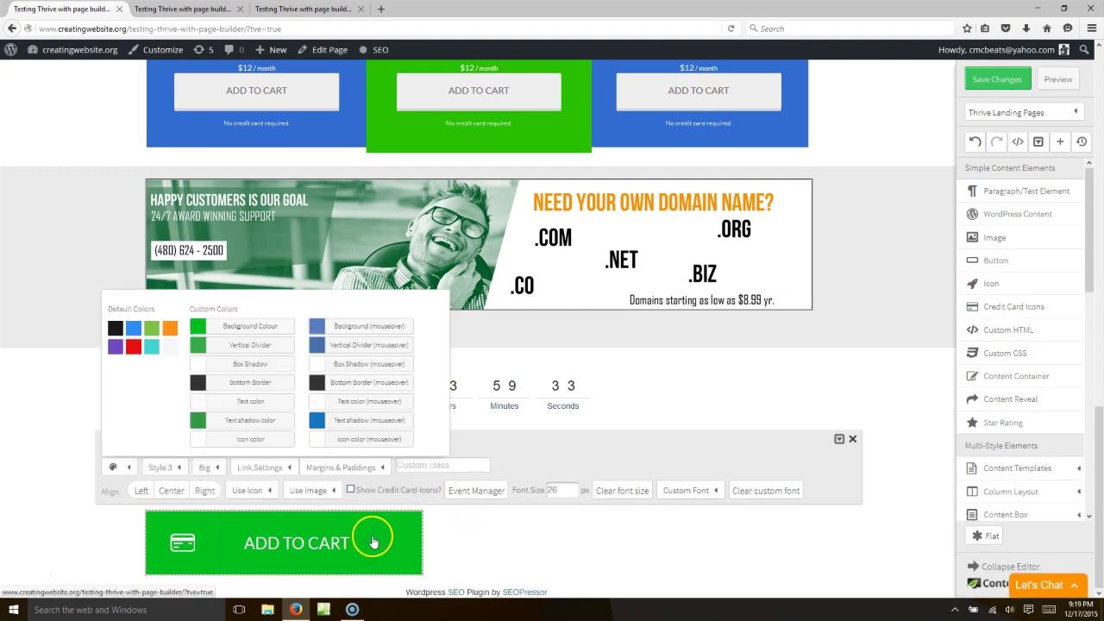
# - Centre the green Add to Cart button and change its style to Style 4
pyautogui.click(259, 483)
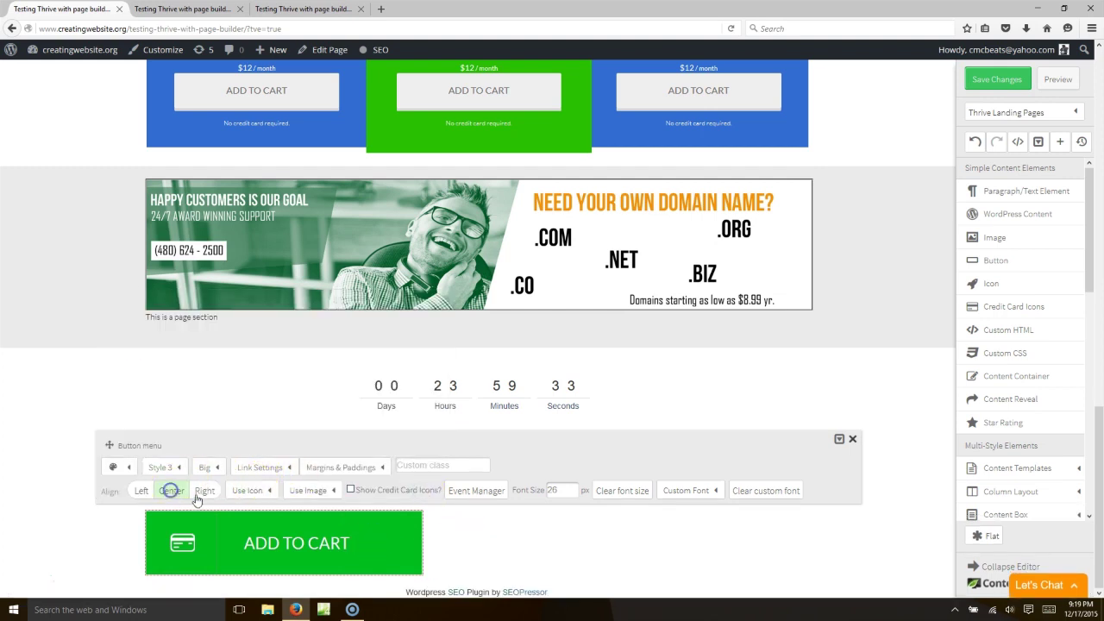
pyautogui.click(171, 490)
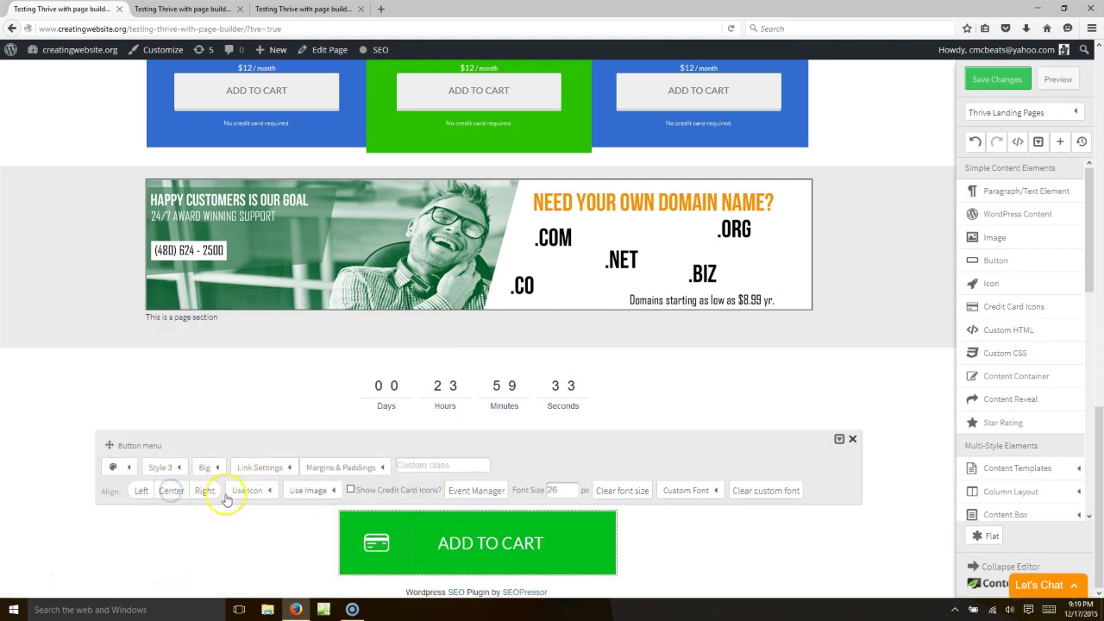
pyautogui.click(179, 475)
pyautogui.click(169, 408)
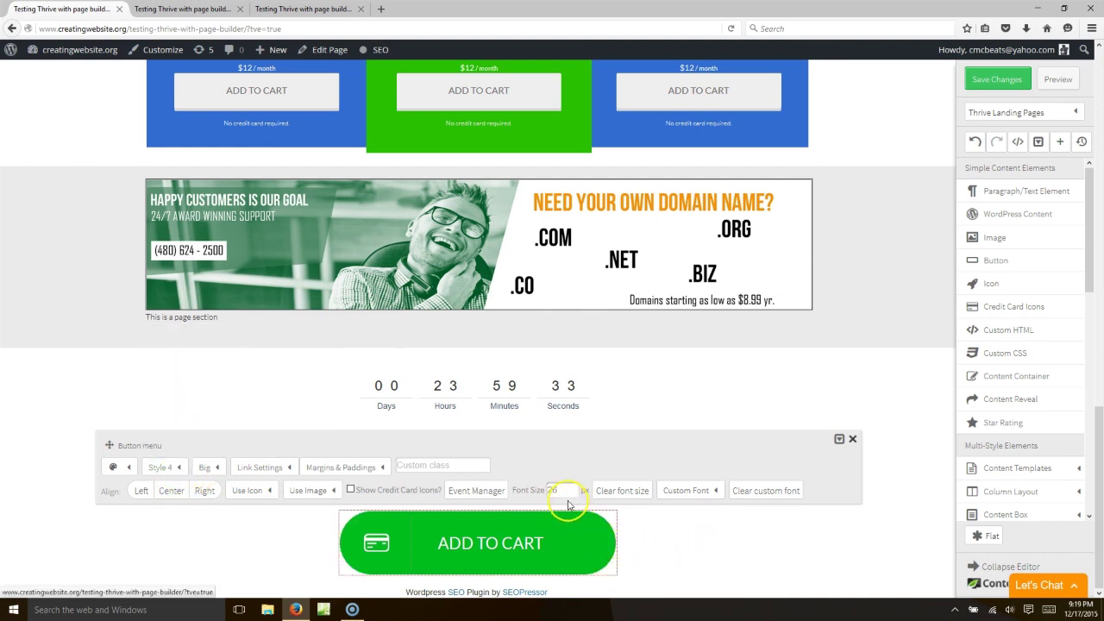
# - Set the Add to Cart button's size to Normal and save the page changes
pyautogui.click(205, 470)
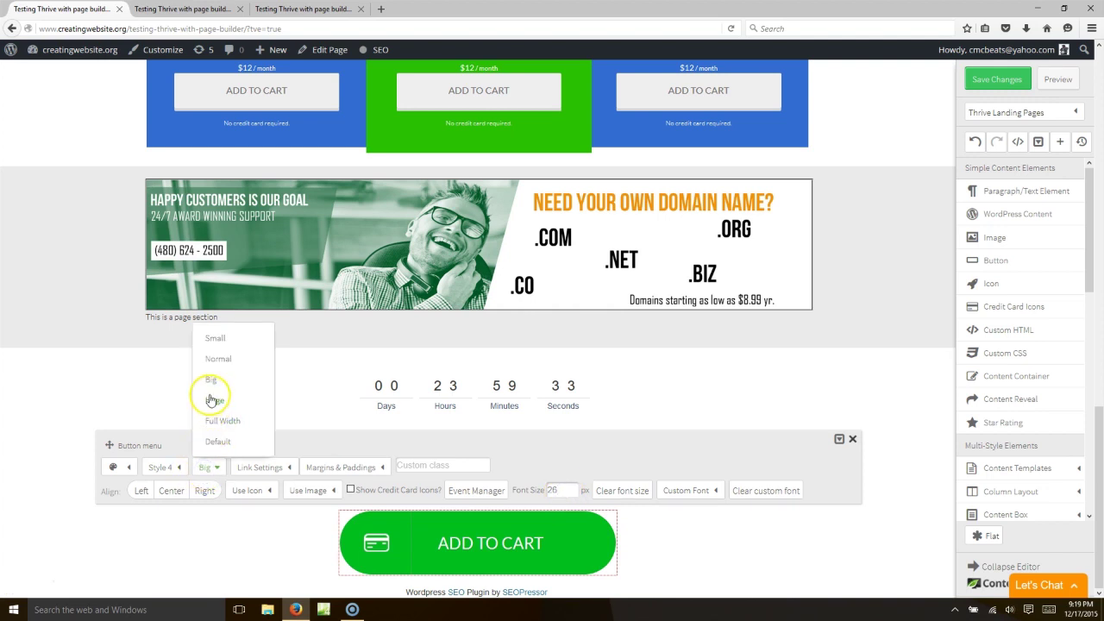
pyautogui.click(211, 363)
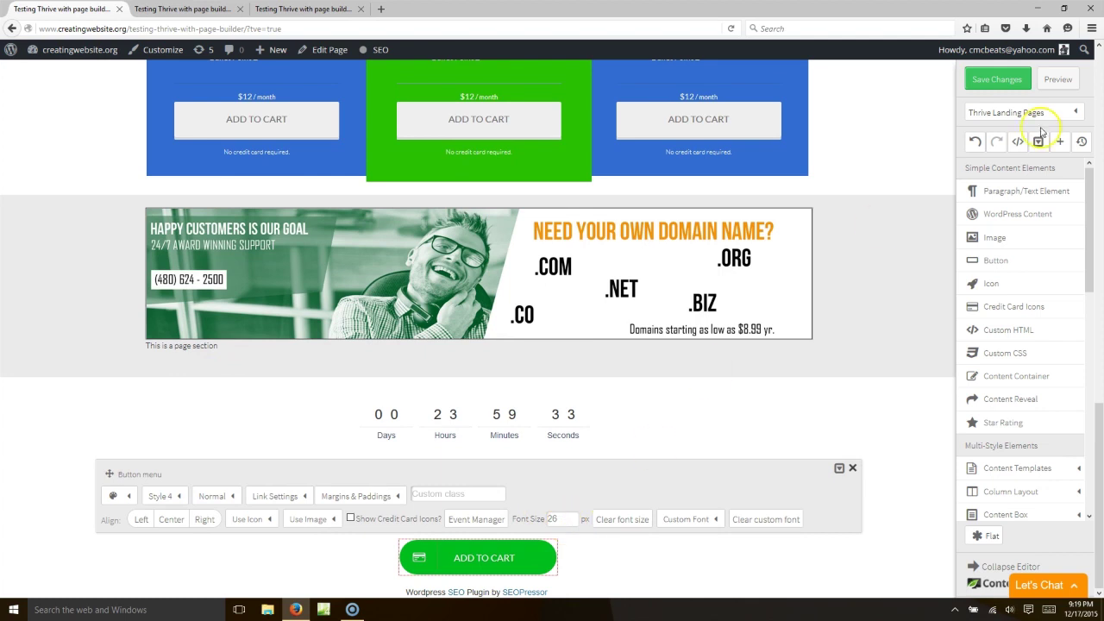
pyautogui.click(993, 76)
# - Look over the earlier page preview and the reference page, and return to the page editor
pyautogui.click(174, 10)
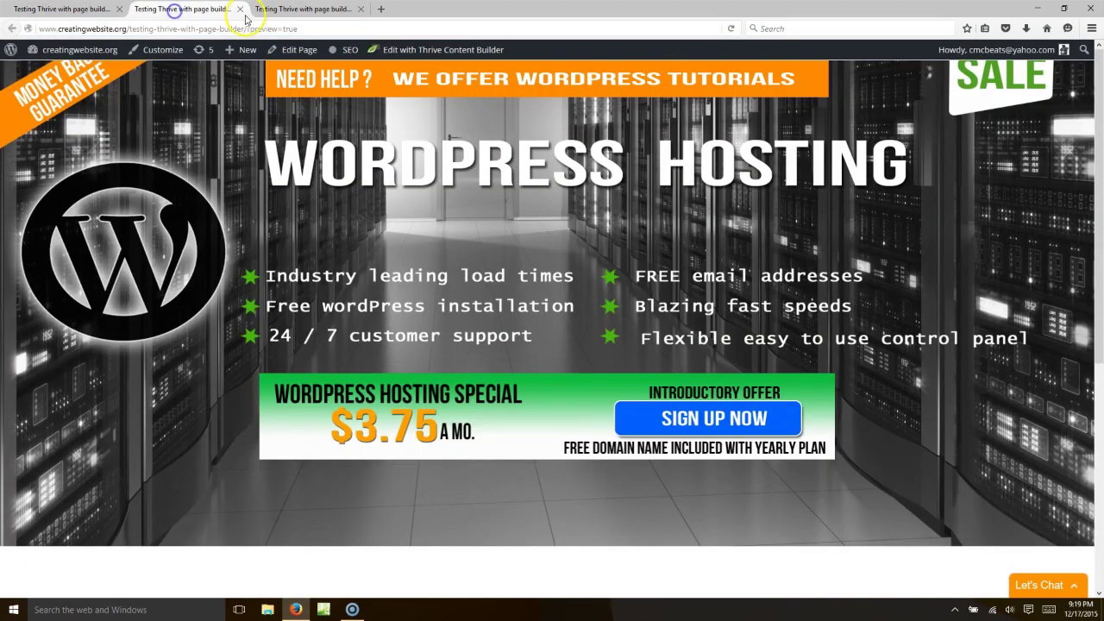
pyautogui.scroll(-4, 658, 419)
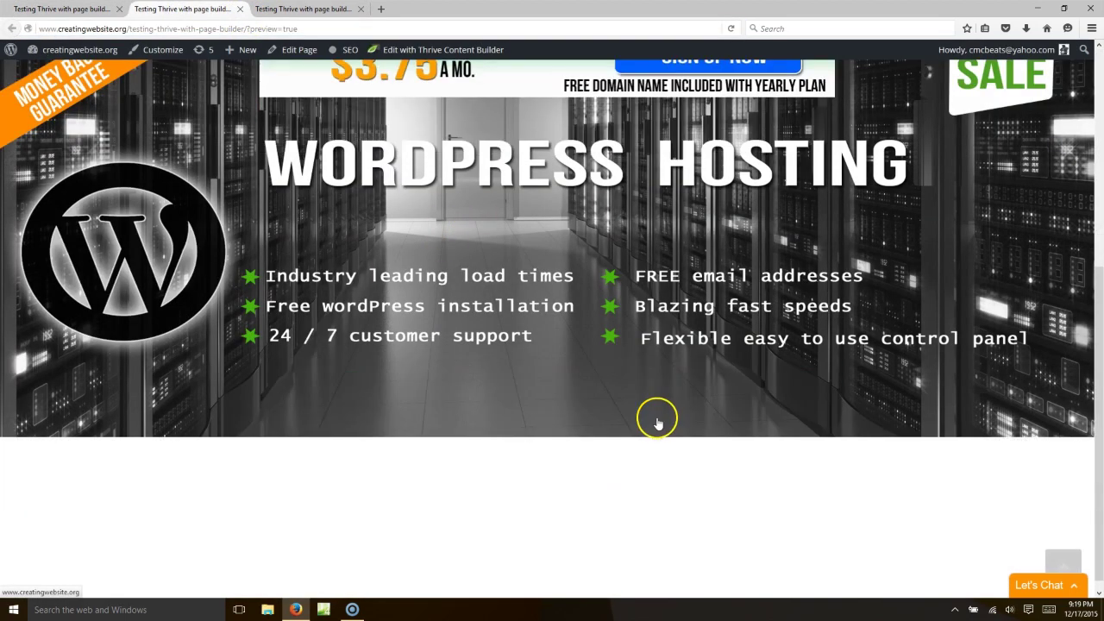
pyautogui.scroll(4, 658, 419)
pyautogui.scroll(-4, 658, 419)
pyautogui.click(302, 9)
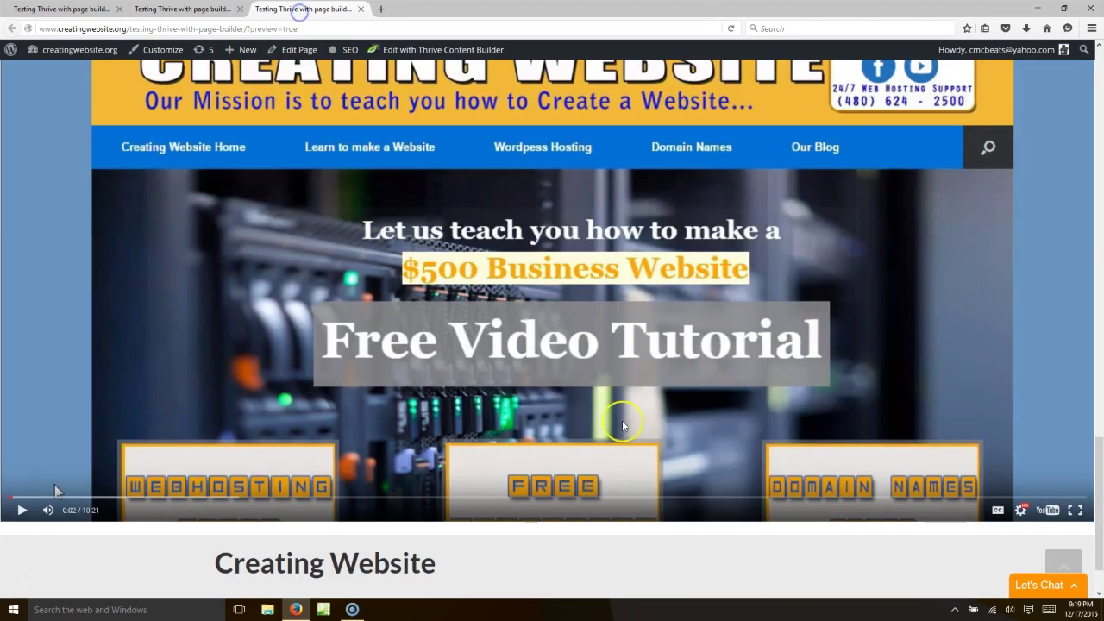
pyautogui.scroll(10, 623, 422)
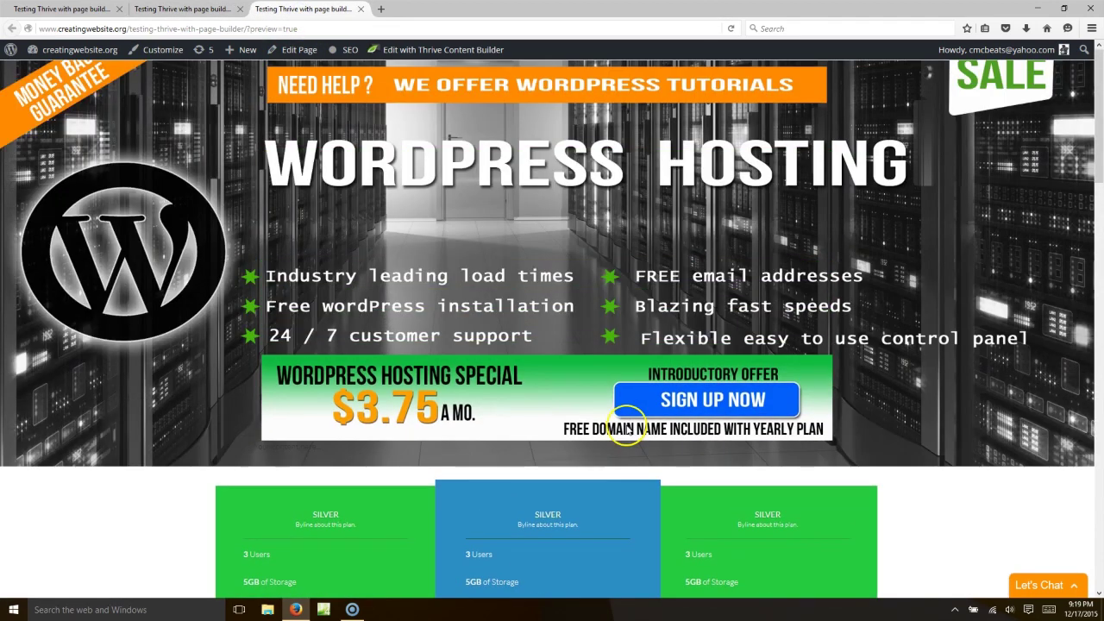
pyautogui.click(60, 8)
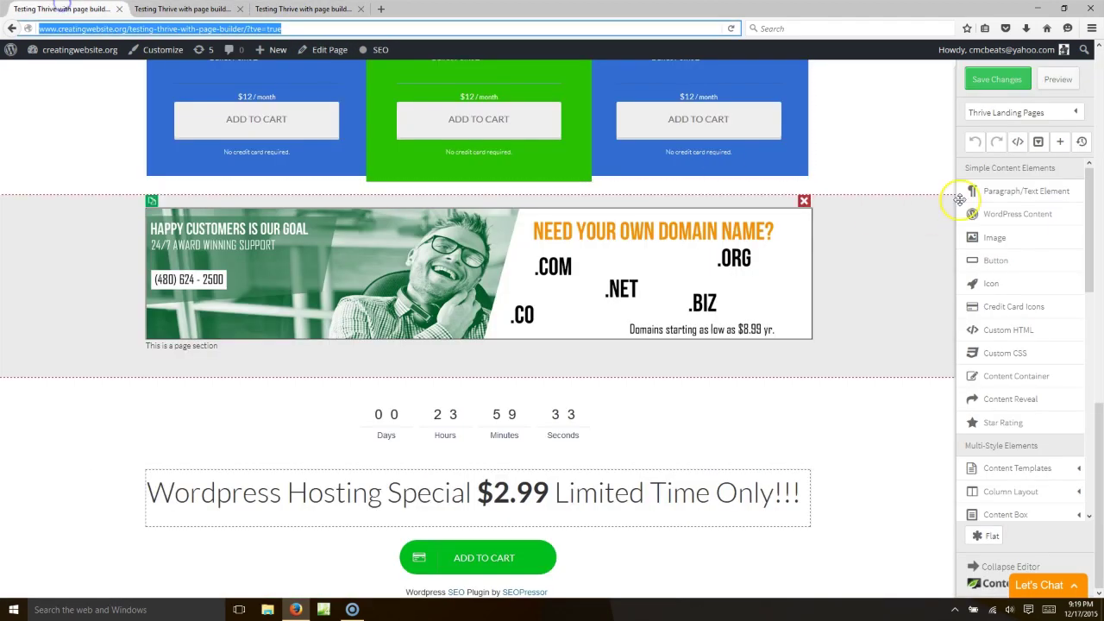
# - Open a fresh preview of the page, close the outdated preview, and review the new one from header to Add to Cart button
pyautogui.click(1058, 81)
pyautogui.click(324, 10)
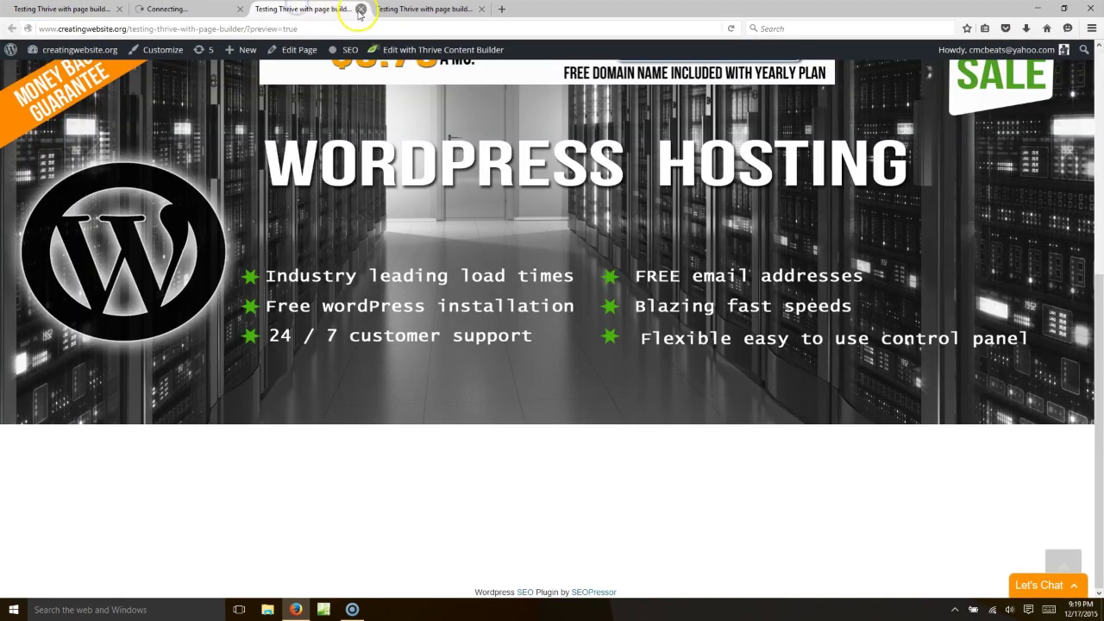
pyautogui.click(361, 12)
pyautogui.click(177, 10)
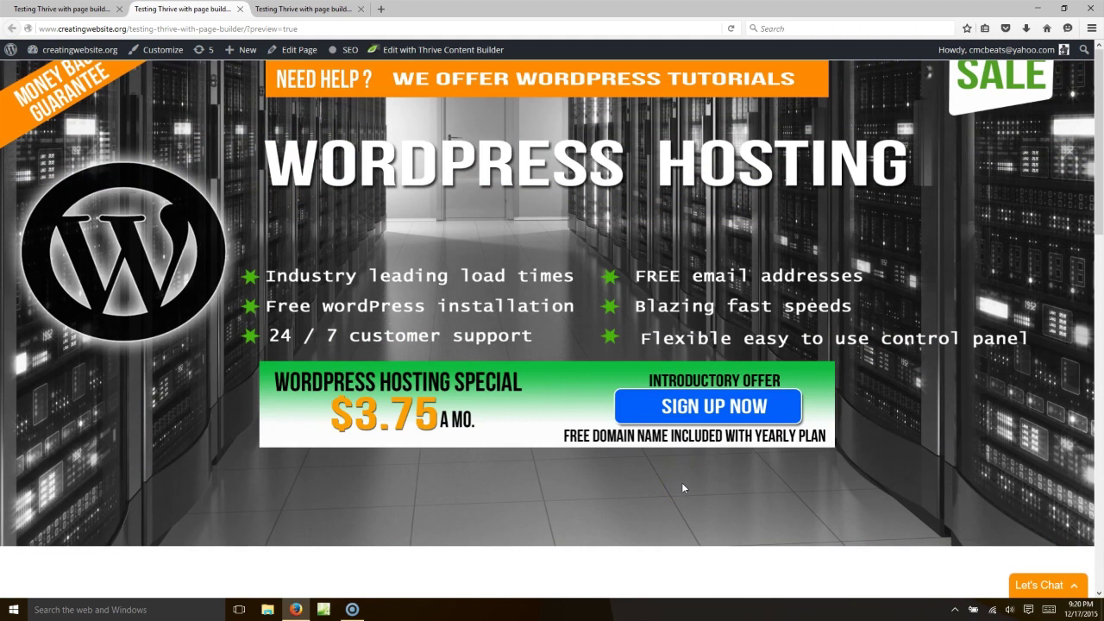
pyautogui.scroll(-10, 681, 482)
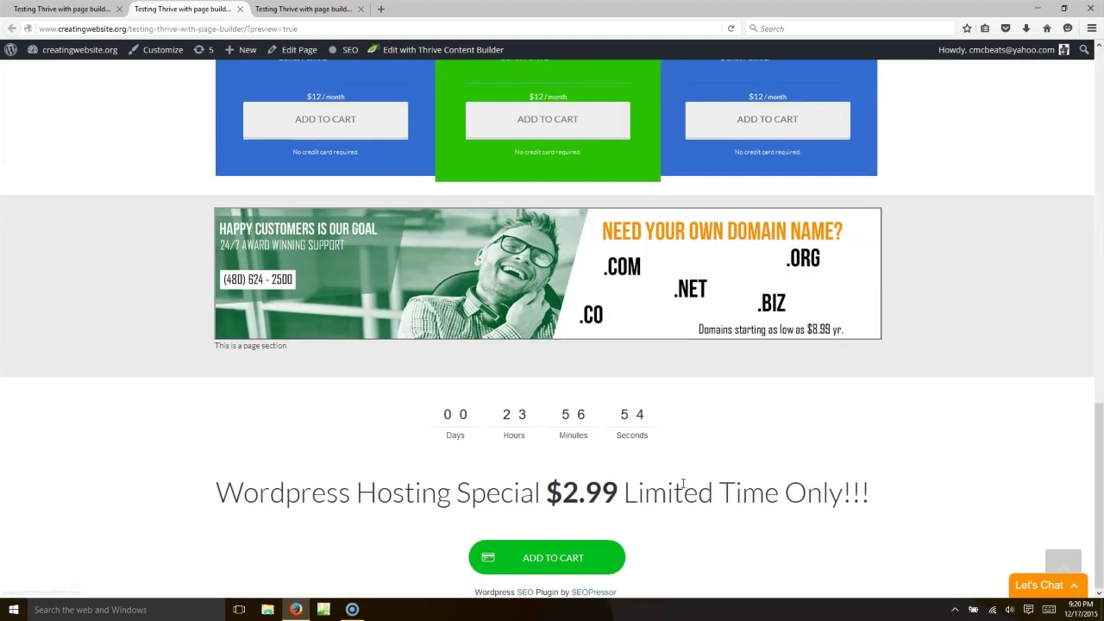
pyautogui.scroll(8, 682, 483)
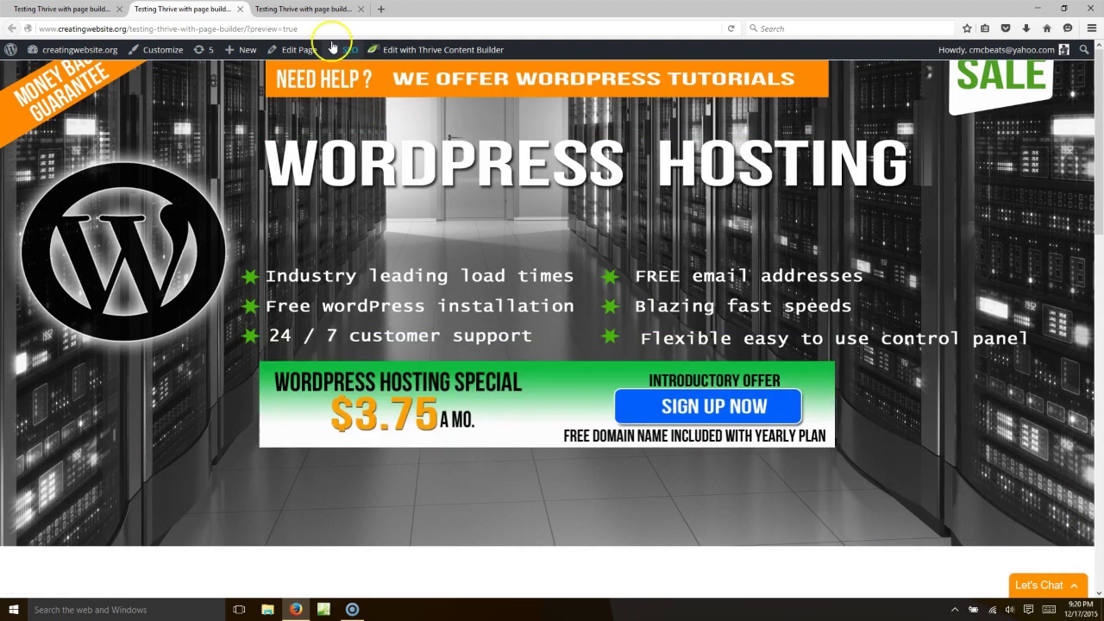
# - Examine the reference page's header, pricing table and "Why Choose Us?" section for comparison with the rebuilt page
pyautogui.click(322, 12)
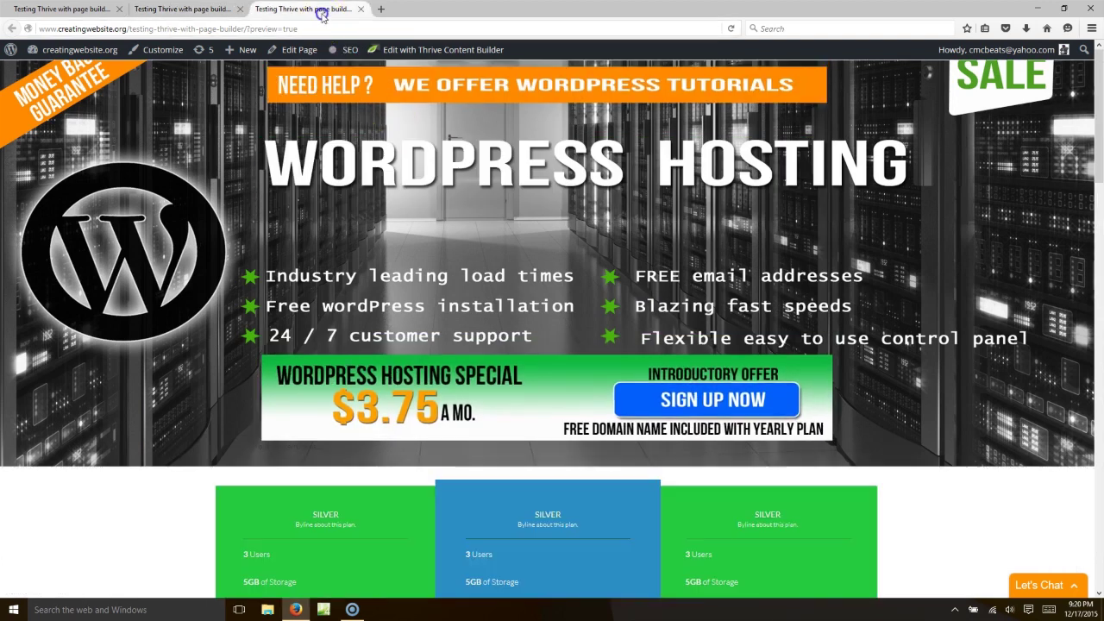
pyautogui.scroll(-10, 599, 418)
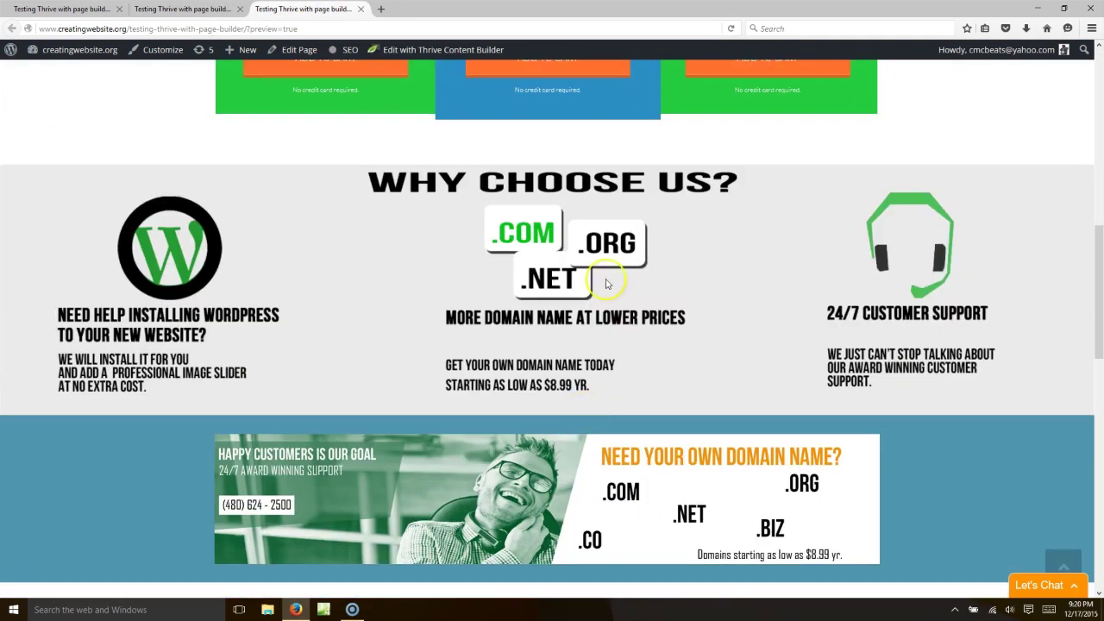
pyautogui.scroll(10, 602, 268)
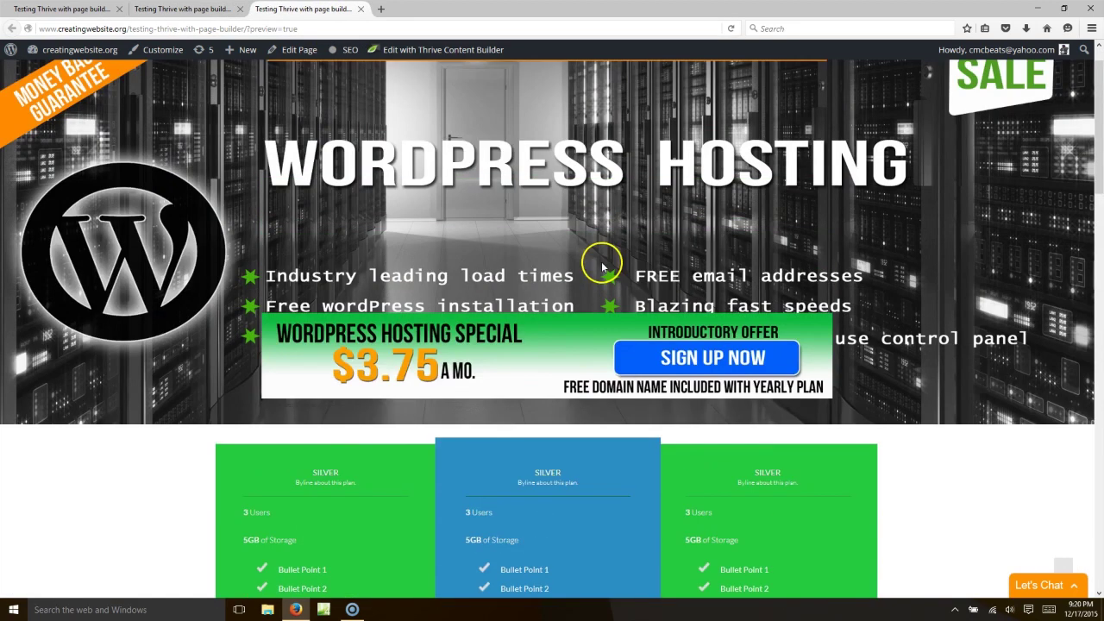
pyautogui.hotkey('ctrl', 'Tab')
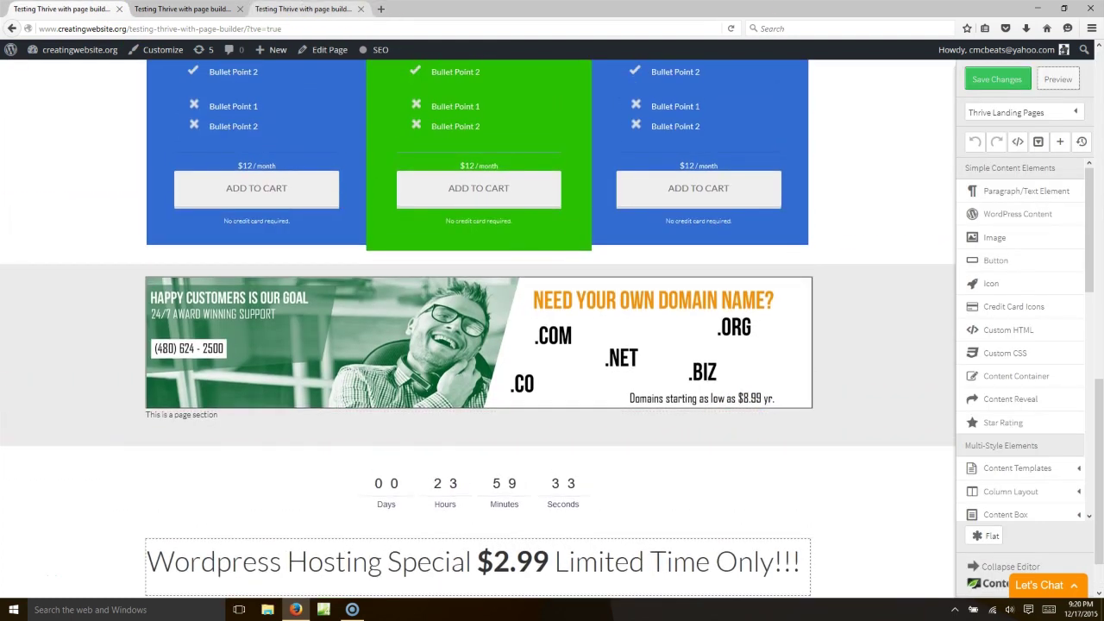
pyautogui.click(302, 9)
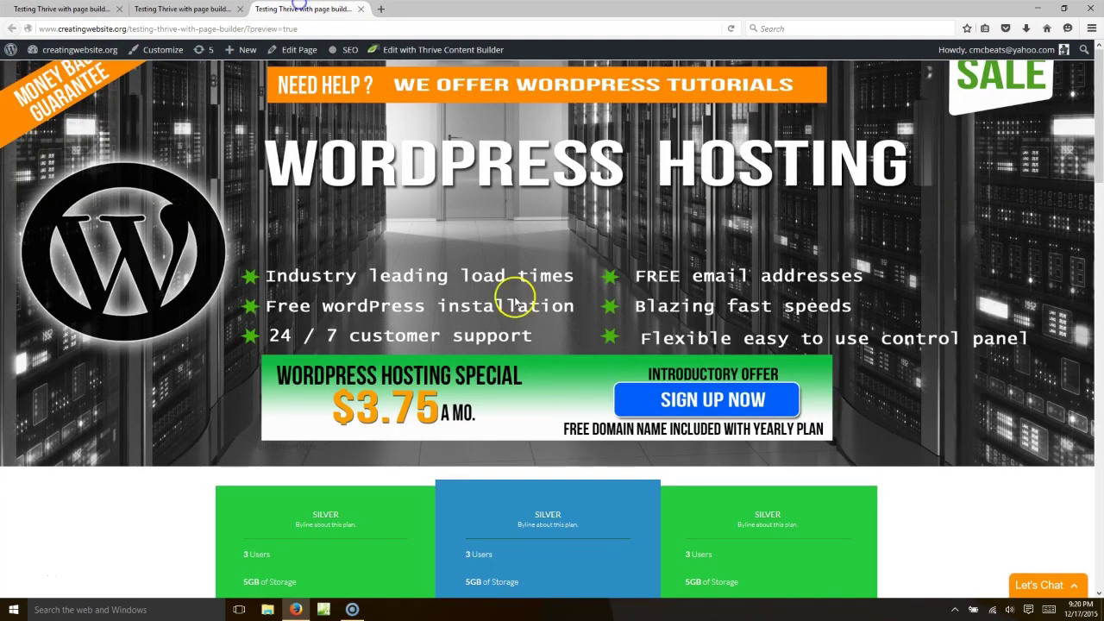
# - Add a page section to the page and place it between the pricing table and the customer banner
pyautogui.scroll(-10, 512, 296)
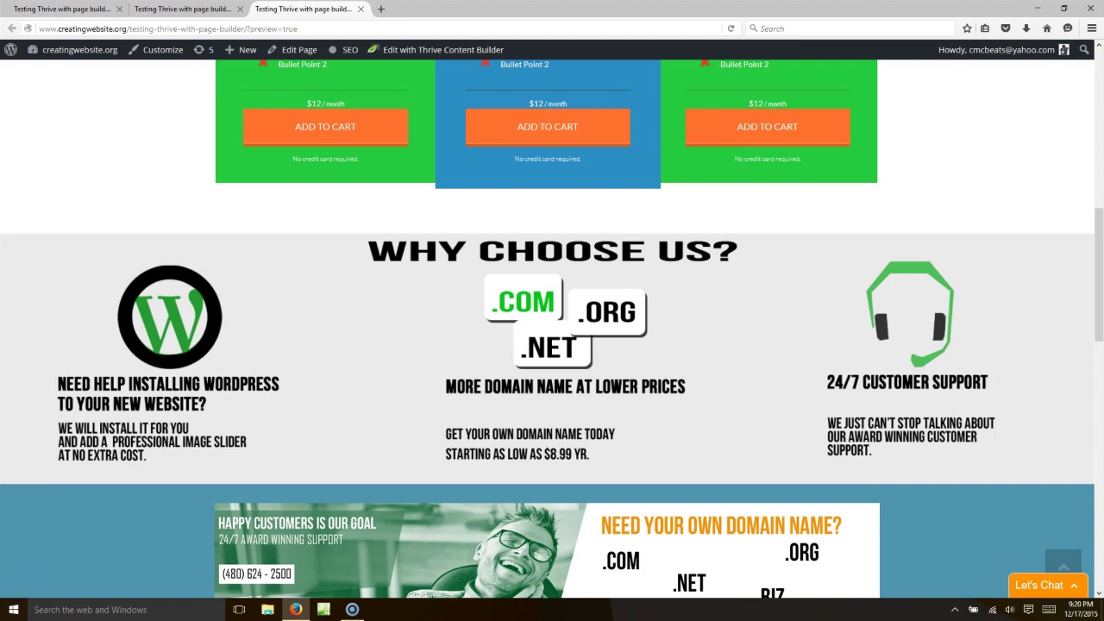
pyautogui.hotkey('ctrl', 'Tab')
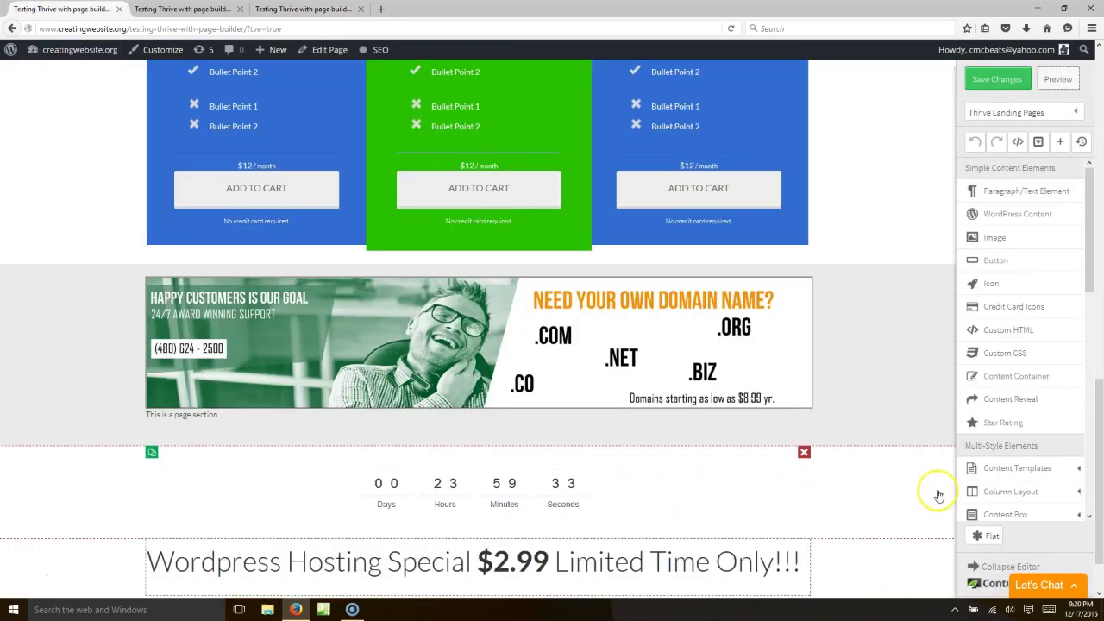
pyautogui.moveTo(1090, 284); pyautogui.dragTo(434, 504)
pyautogui.moveTo(348, 550)
pyautogui.mouseDown()
pyautogui.moveTo(345, 559)
pyautogui.moveTo(323, 431)
pyautogui.moveTo(365, 512)
pyautogui.moveTo(357, 557)
pyautogui.mouseUp()
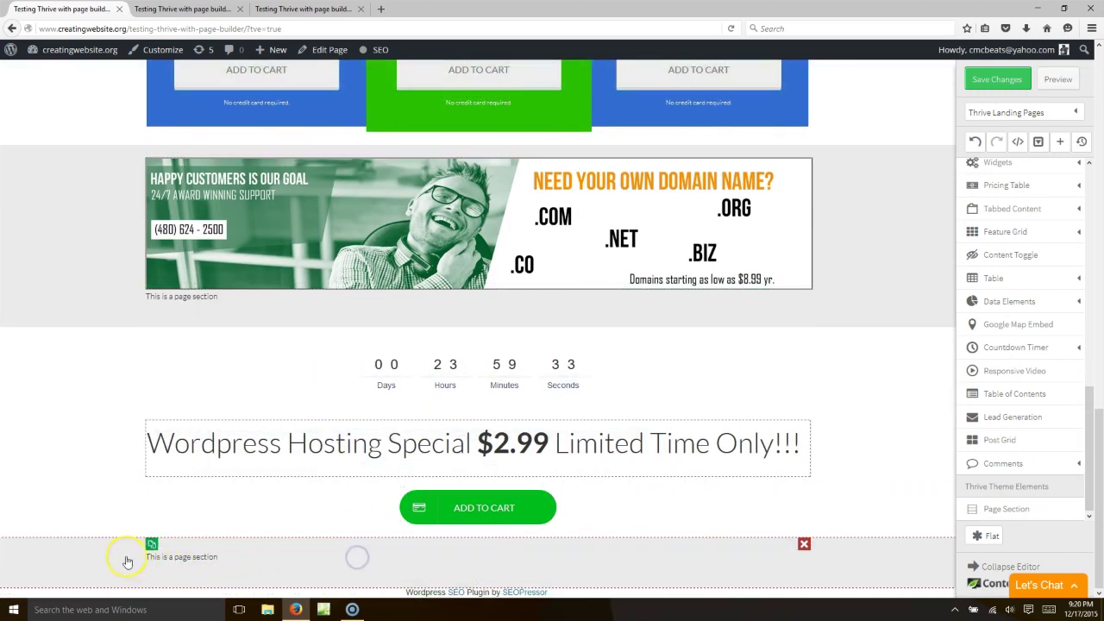
pyautogui.moveTo(127, 561); pyautogui.dragTo(491, 140)
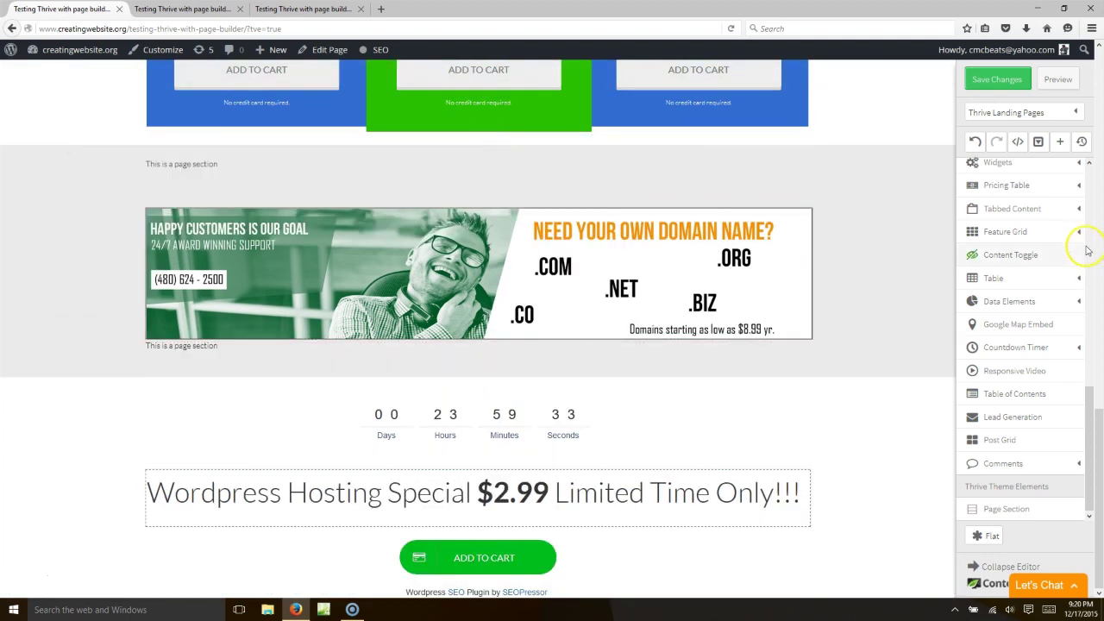
# - Try placing the "Why Choose Us?" picture as an image element in the page section above the customer banner, and delete it
pyautogui.scroll(10, 1070, 252)
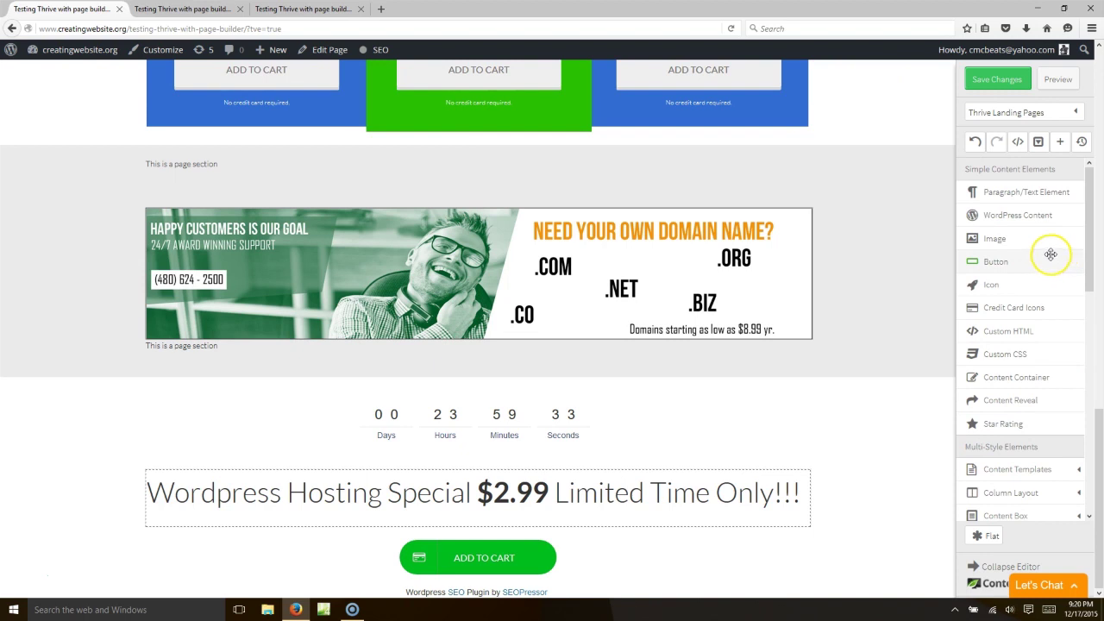
pyautogui.moveTo(1038, 239); pyautogui.dragTo(492, 562)
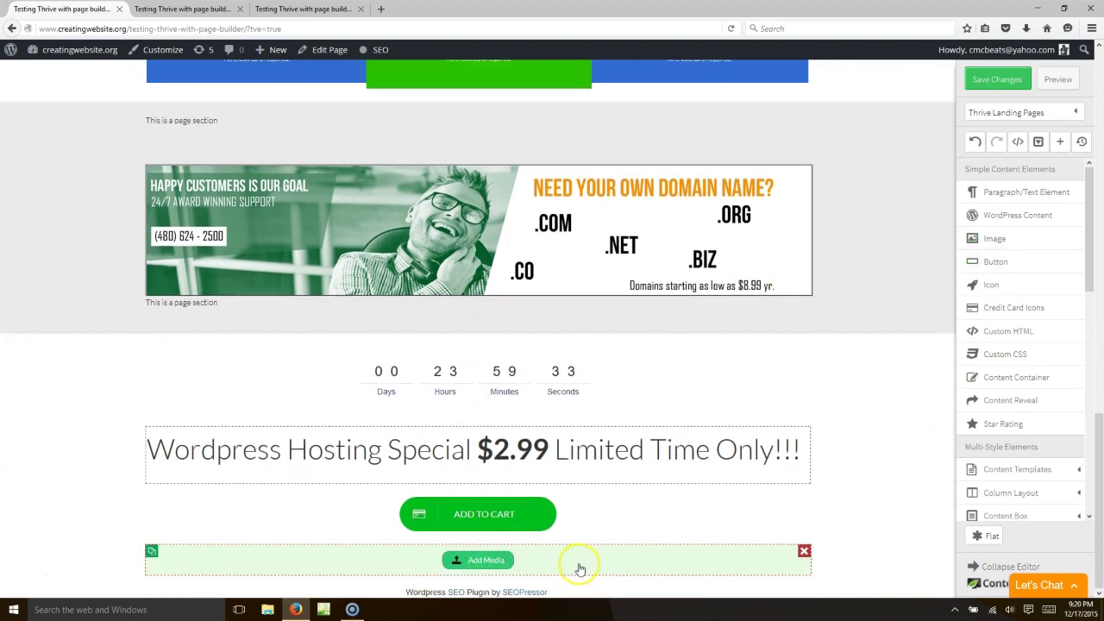
pyautogui.moveTo(580, 569); pyautogui.dragTo(485, 211)
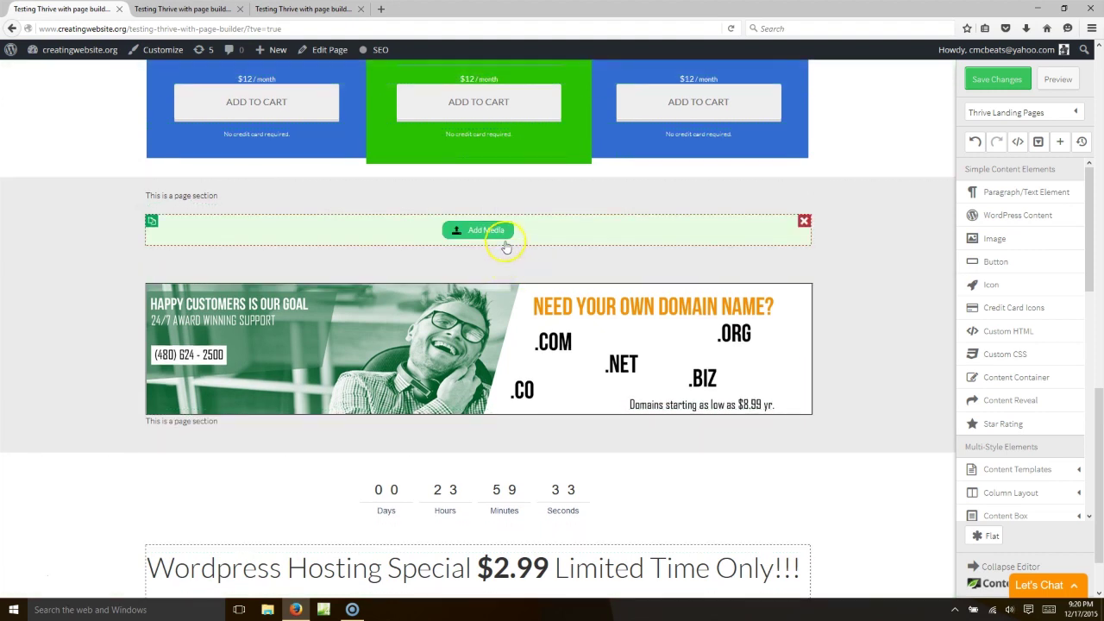
pyautogui.click(481, 231)
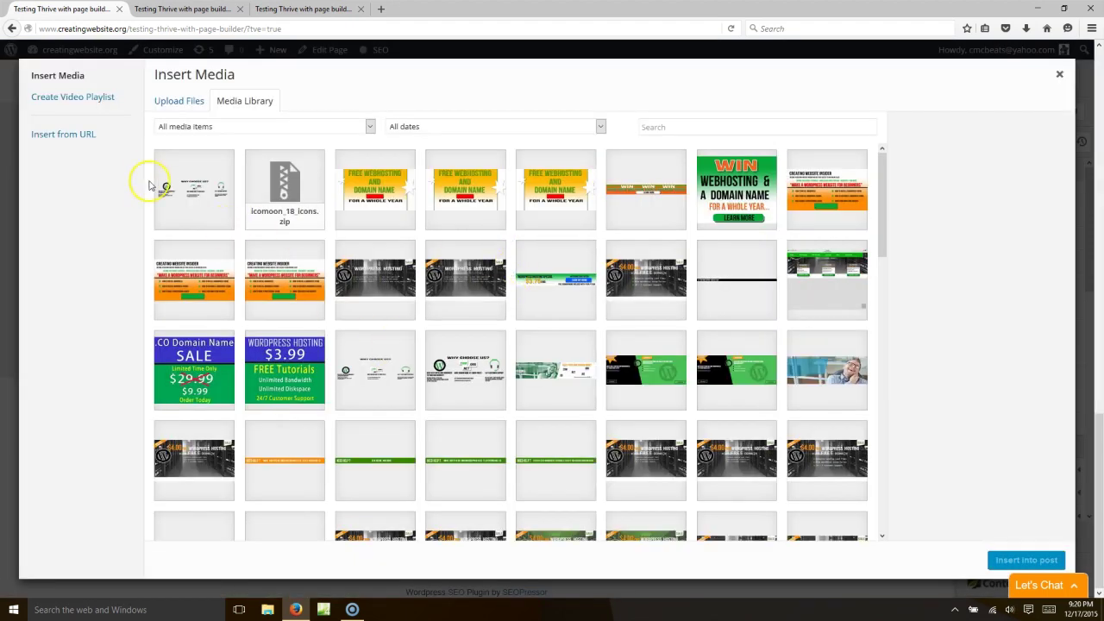
pyautogui.click(185, 191)
pyautogui.click(995, 561)
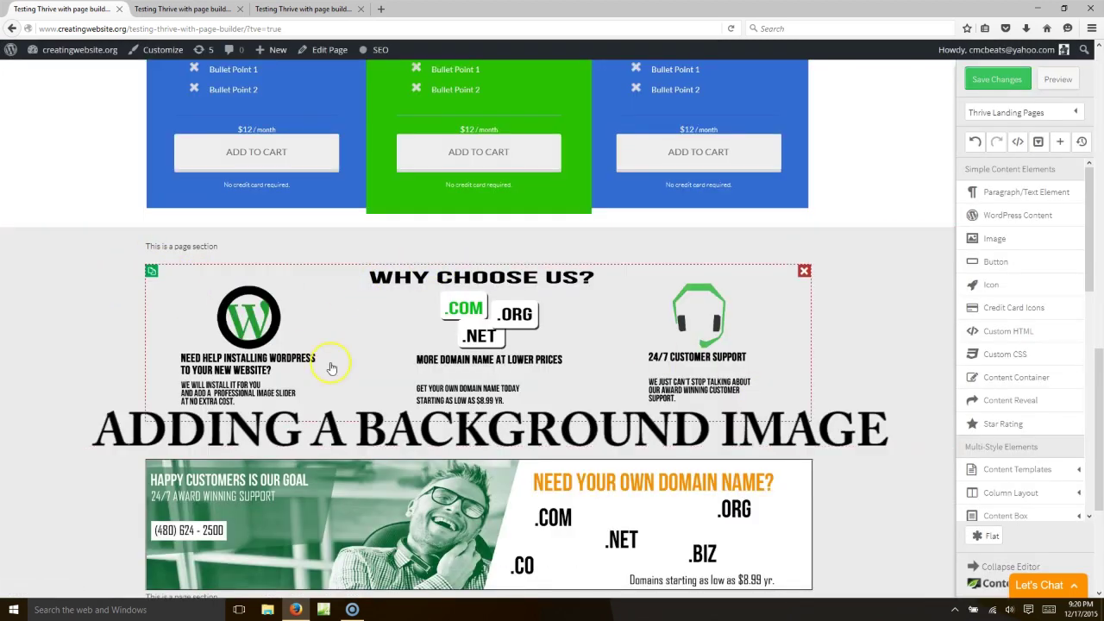
pyautogui.click(802, 271)
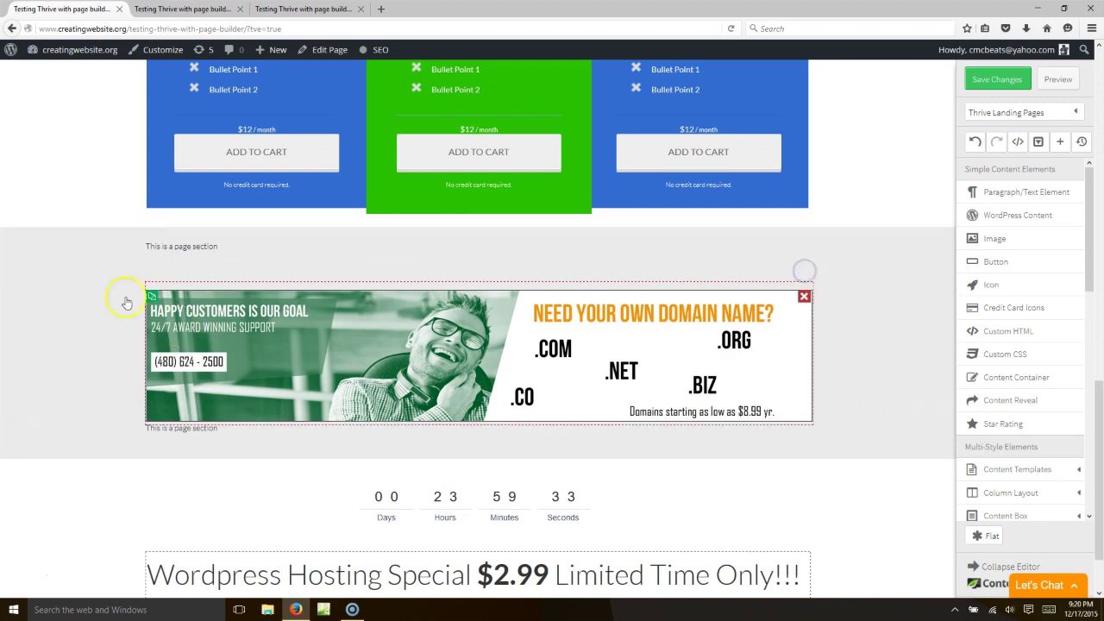
# - Set the "Why Choose Us?" picture from the media library as the background image of the page section above the customer banner
pyautogui.click(32, 248)
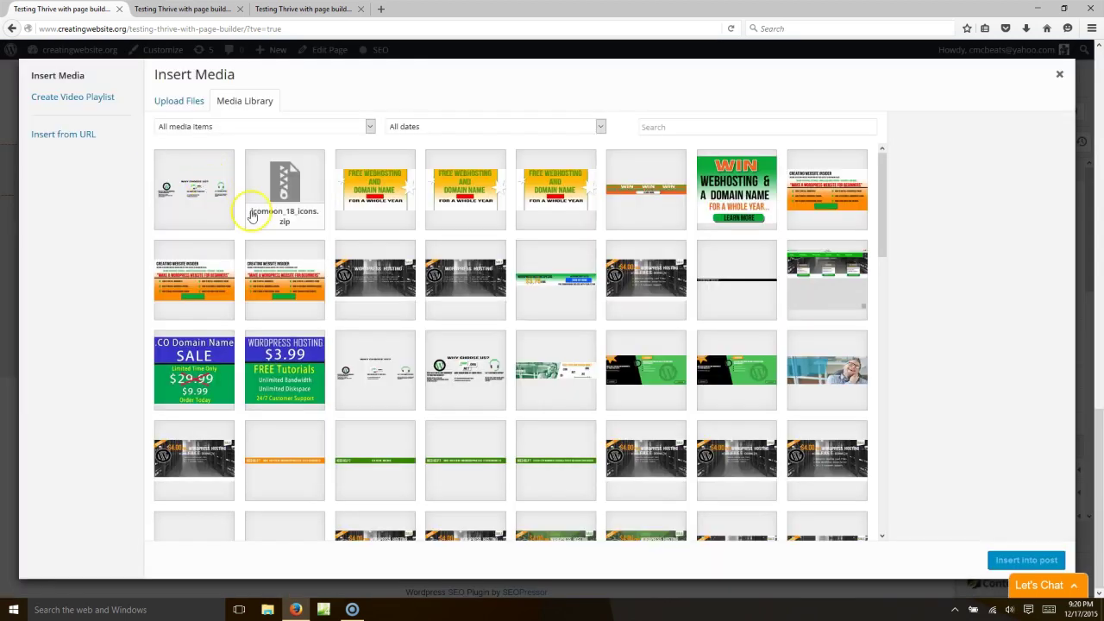
pyautogui.click(186, 191)
pyautogui.click(1005, 562)
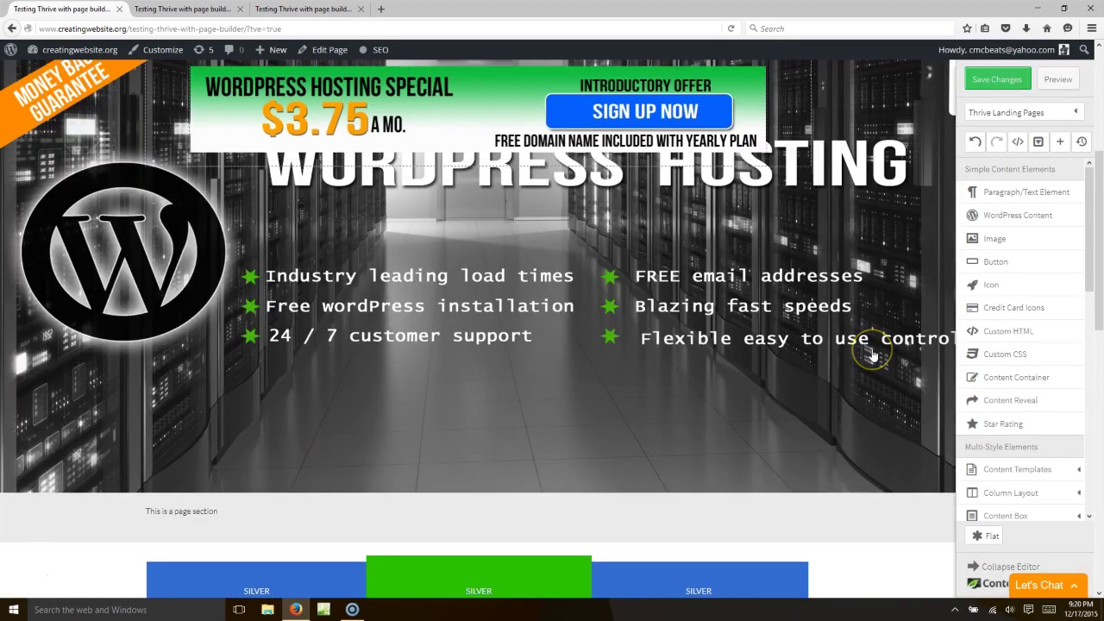
# - Increase the "Why Choose Us?" section's top and bottom padding beyond 150 px to fit the full height of the background image
pyautogui.scroll(-5, 874, 354)
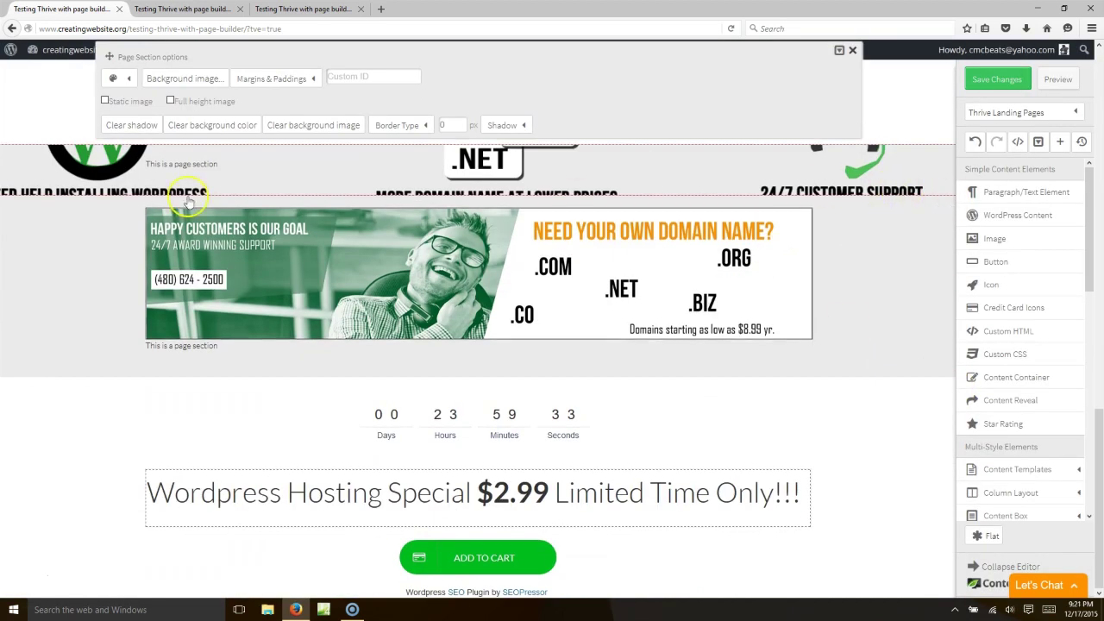
pyautogui.click(296, 83)
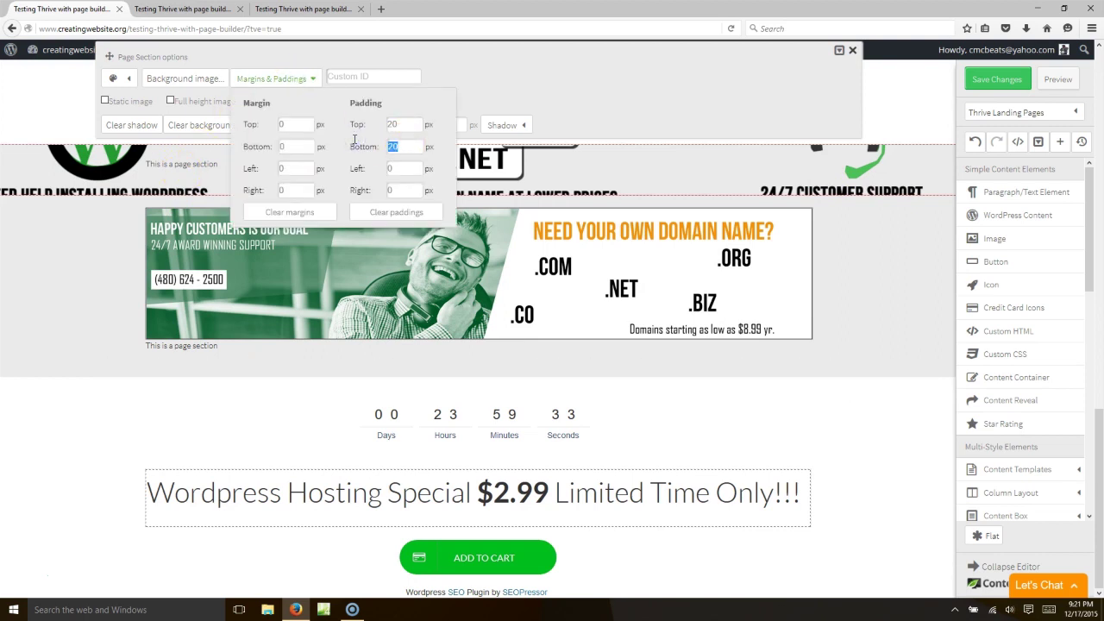
pyautogui.click(413, 127)
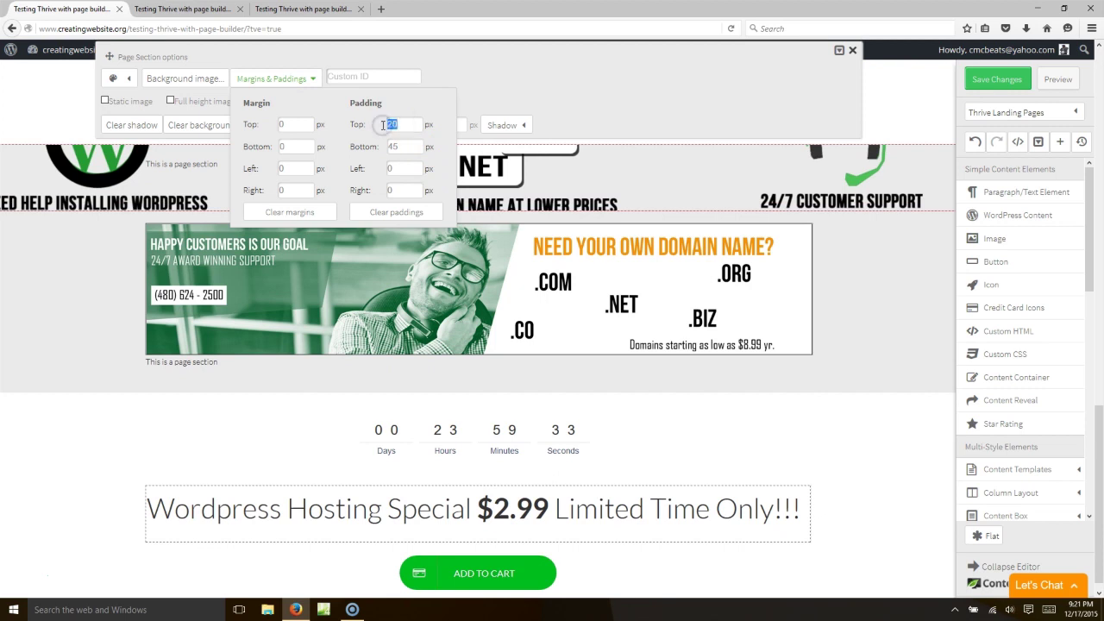
pyautogui.click(408, 146)
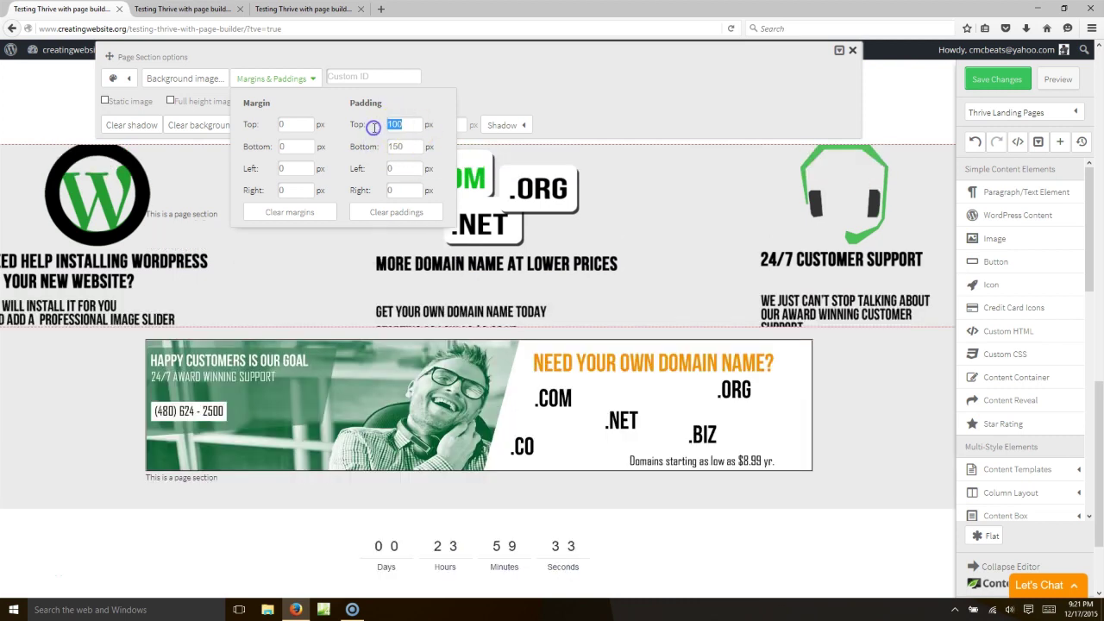
pyautogui.click(401, 145)
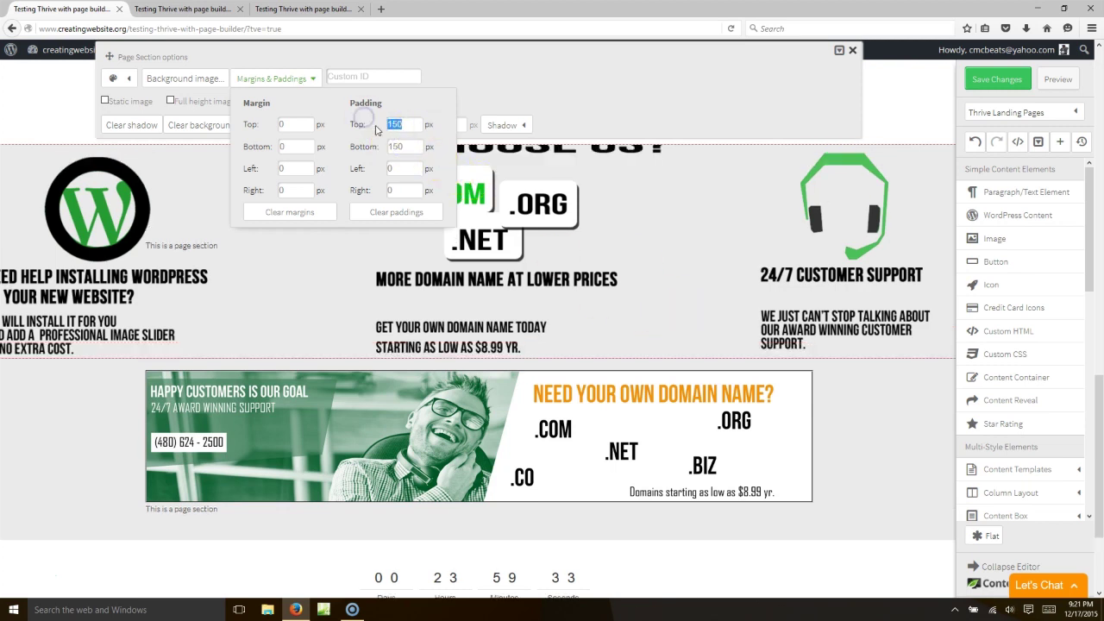
pyautogui.click(368, 142)
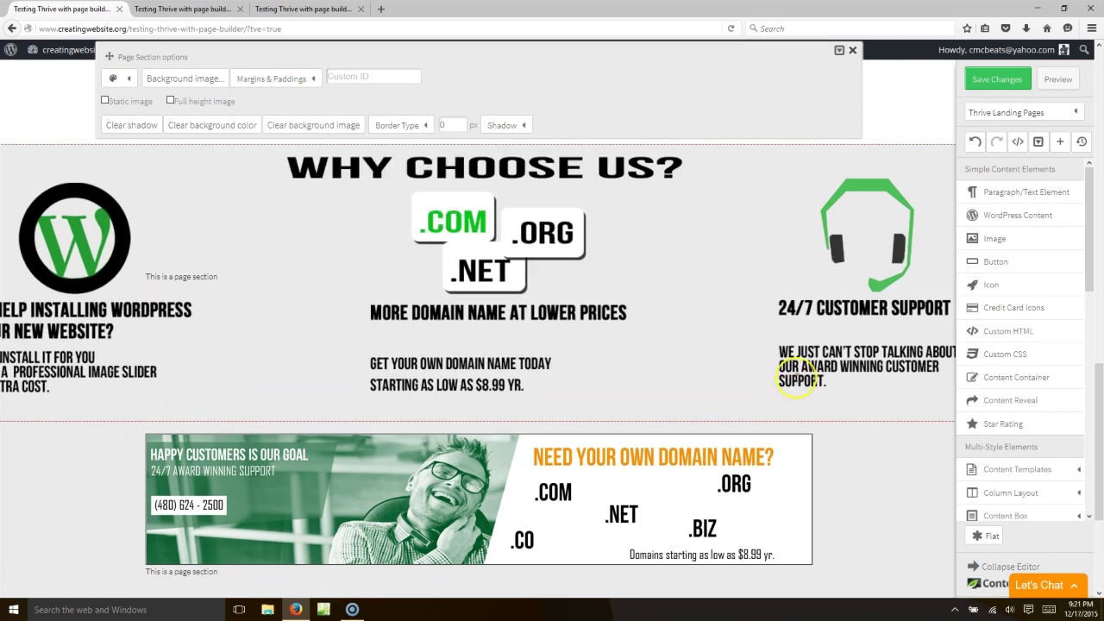
# - Save the page changes with the "Why Choose Us?" section in place
pyautogui.scroll(3, 806, 357)
pyautogui.scroll(-5, 805, 357)
pyautogui.click(813, 339)
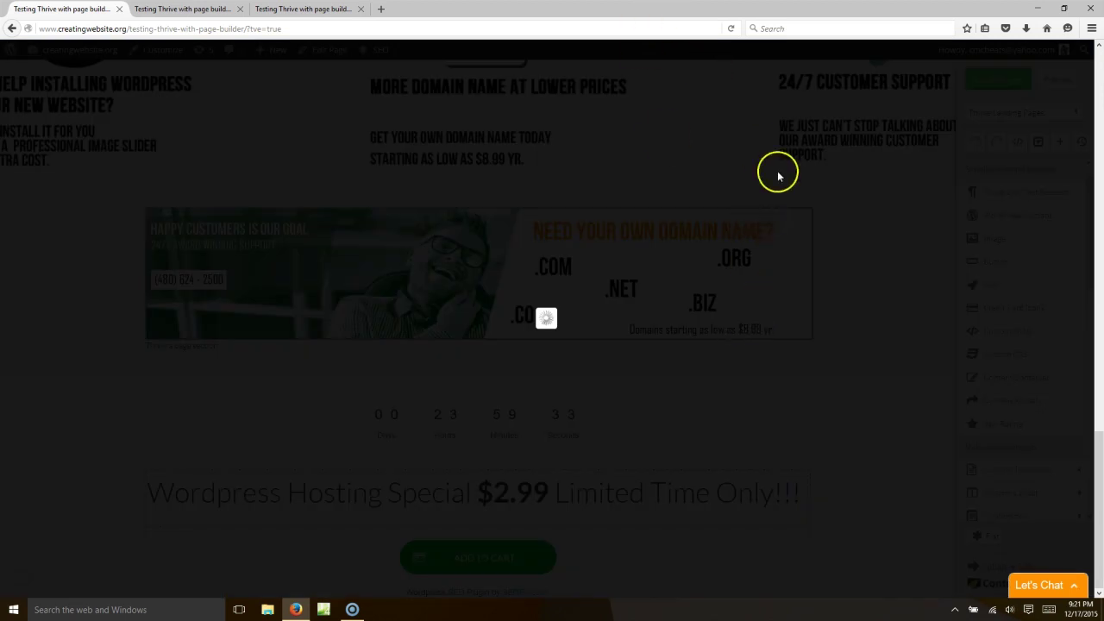
pyautogui.scroll(-3, 614, 373)
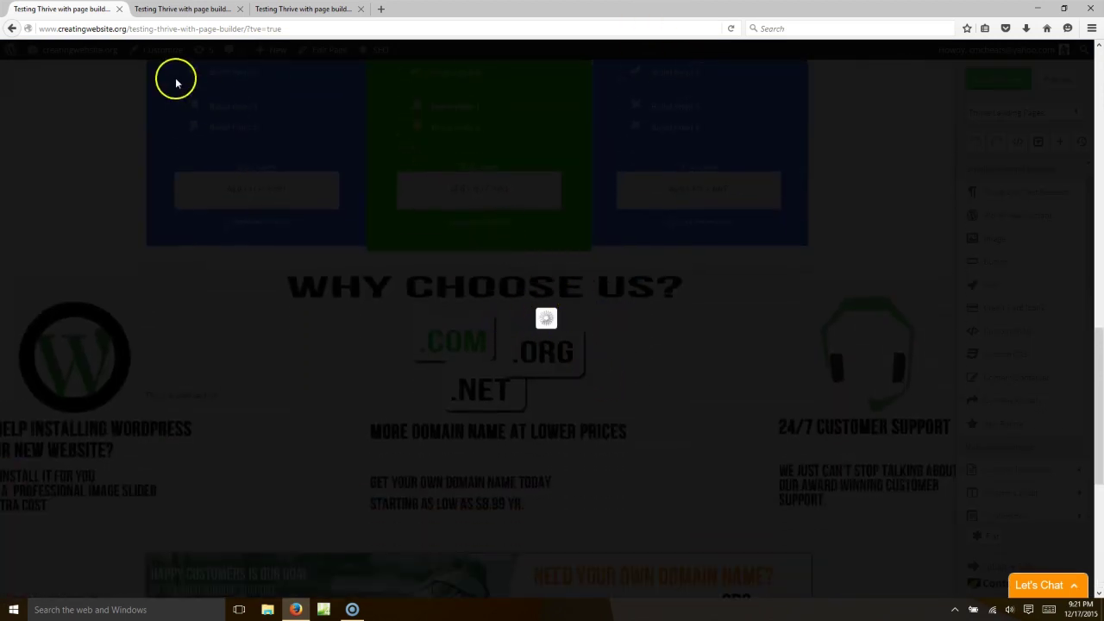
# - Look over the reference page from its header down to the video and closing text
pyautogui.click(303, 9)
pyautogui.scroll(10, 520, 293)
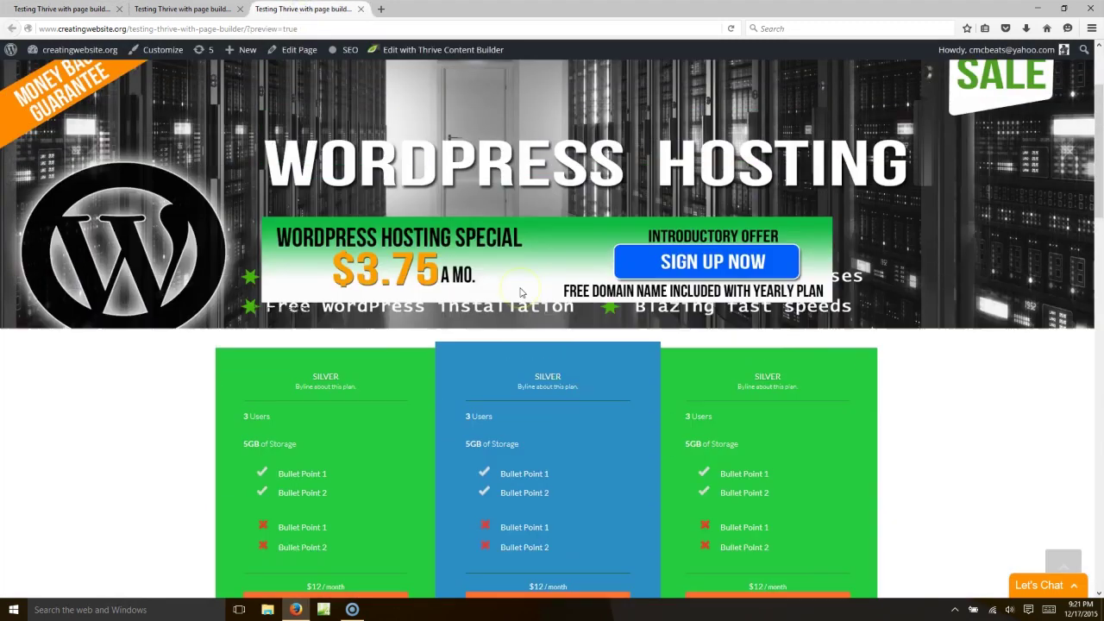
pyautogui.scroll(5, 520, 293)
pyautogui.scroll(-3, 520, 293)
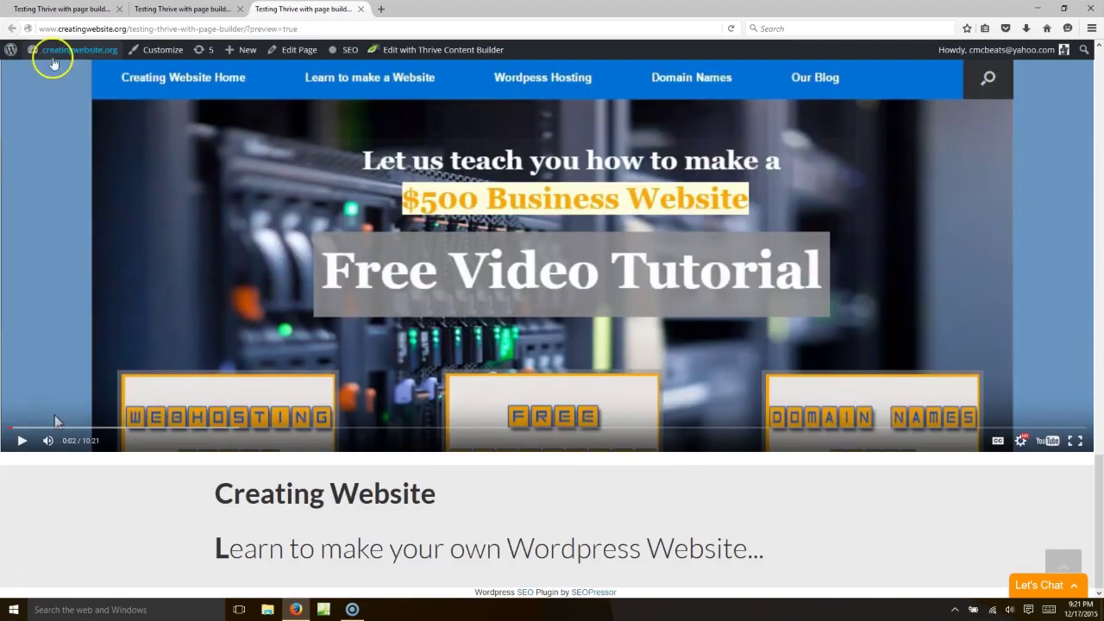
# - Open a fresh preview of the rebuilt page and close the outdated preview
pyautogui.click(86, 10)
pyautogui.click(1052, 80)
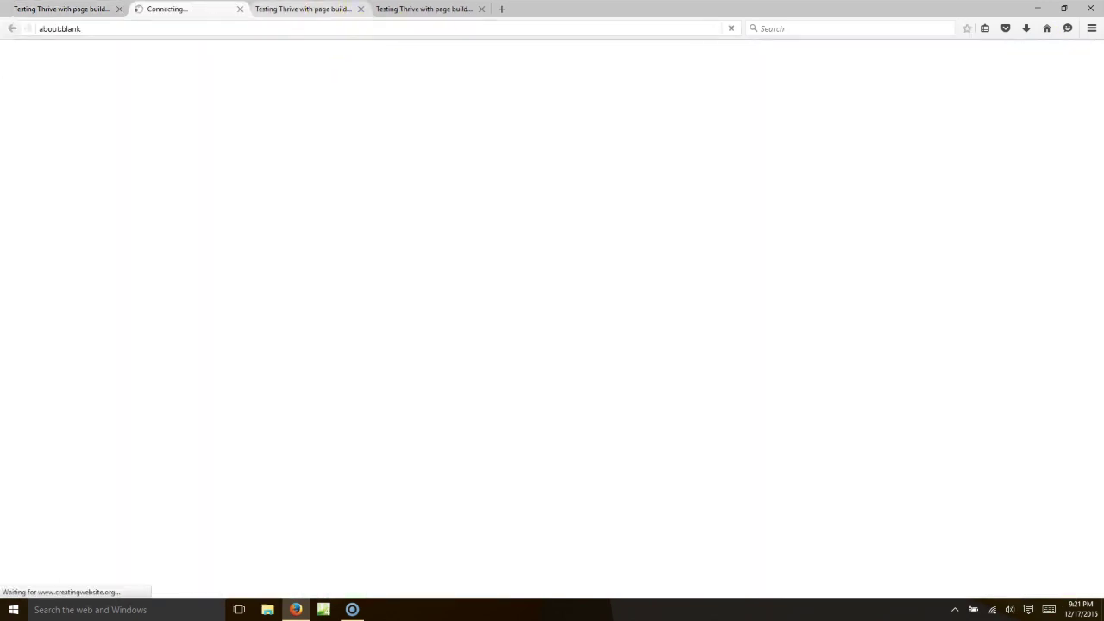
pyautogui.click(315, 11)
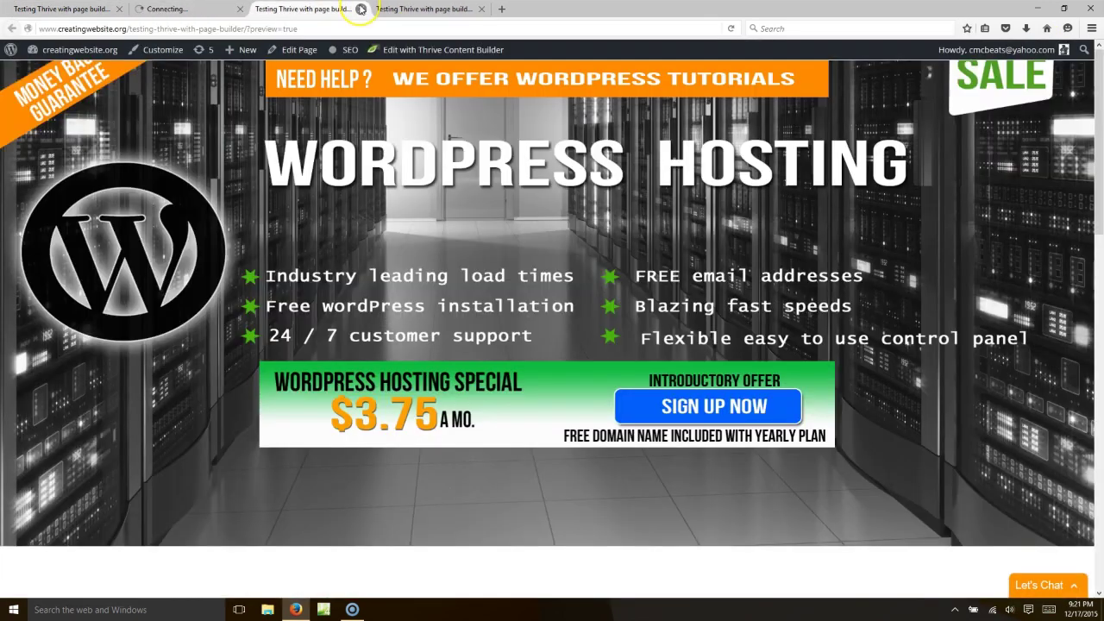
pyautogui.click(361, 9)
pyautogui.click(163, 9)
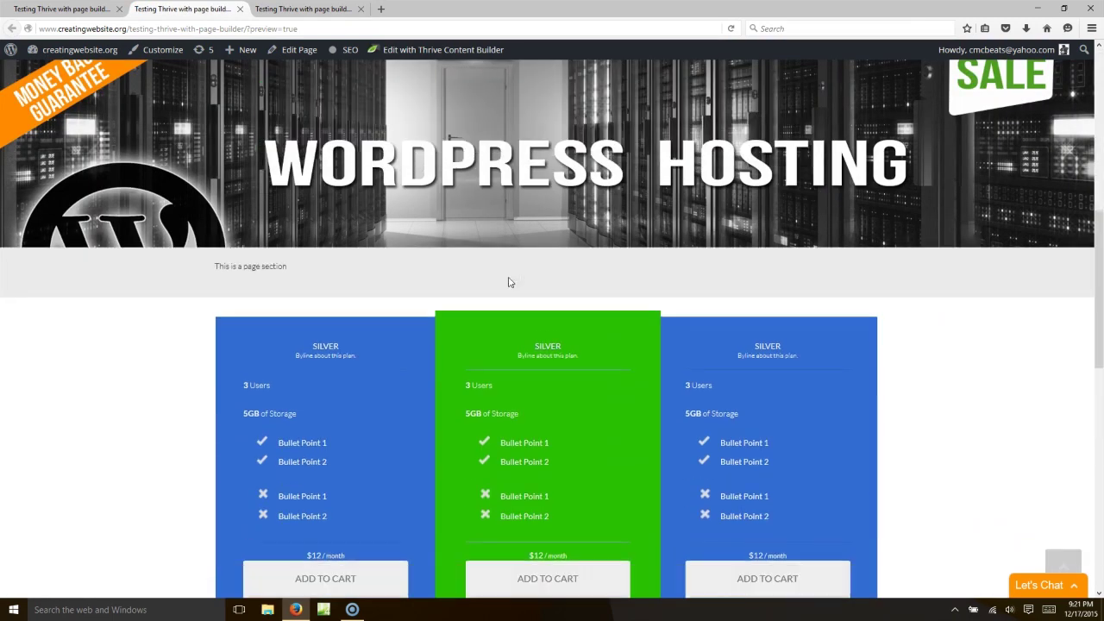
# - Review the pricing table, "Why Choose Us?" section and customer banner in the new preview
pyautogui.scroll(-1, 508, 282)
pyautogui.scroll(-10, 508, 282)
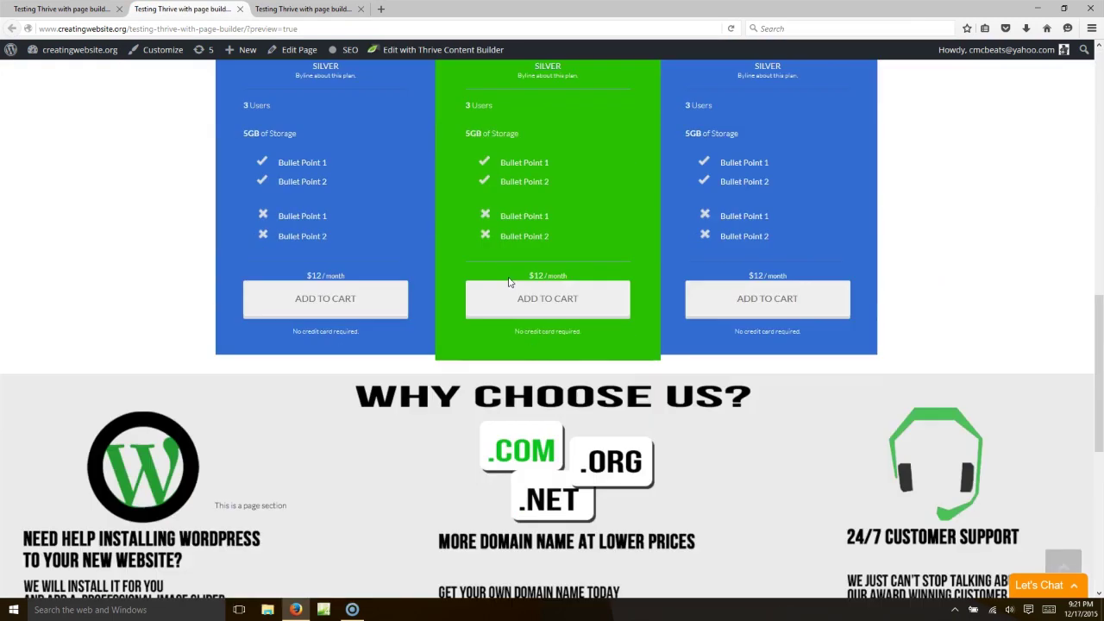
pyautogui.scroll(4, 508, 285)
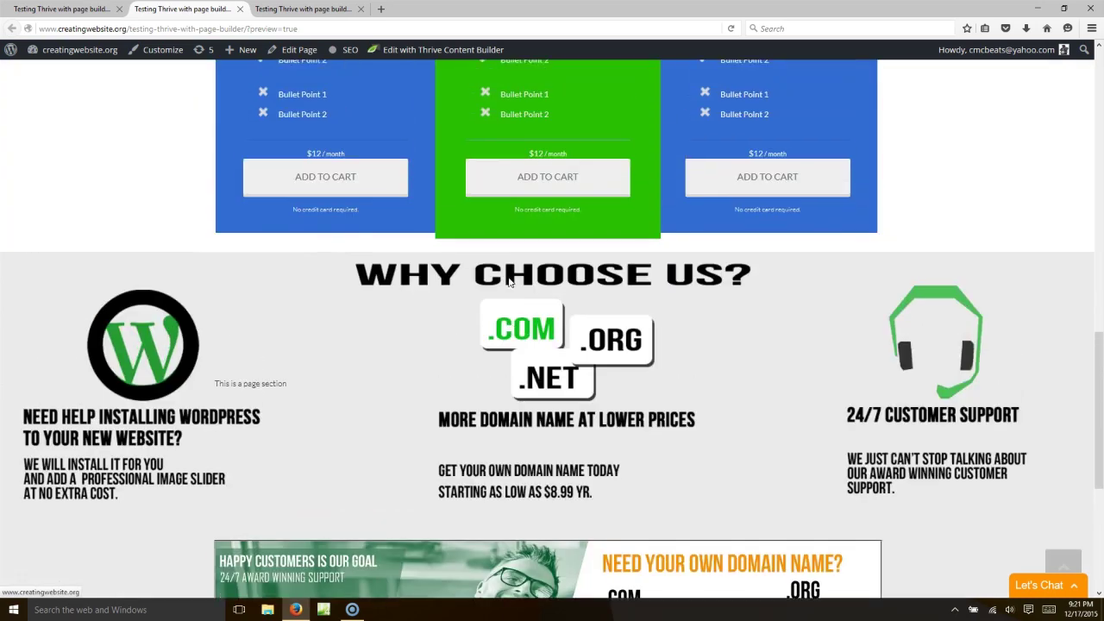
pyautogui.scroll(-2, 508, 285)
pyautogui.scroll(4, 508, 286)
pyautogui.scroll(-3, 508, 282)
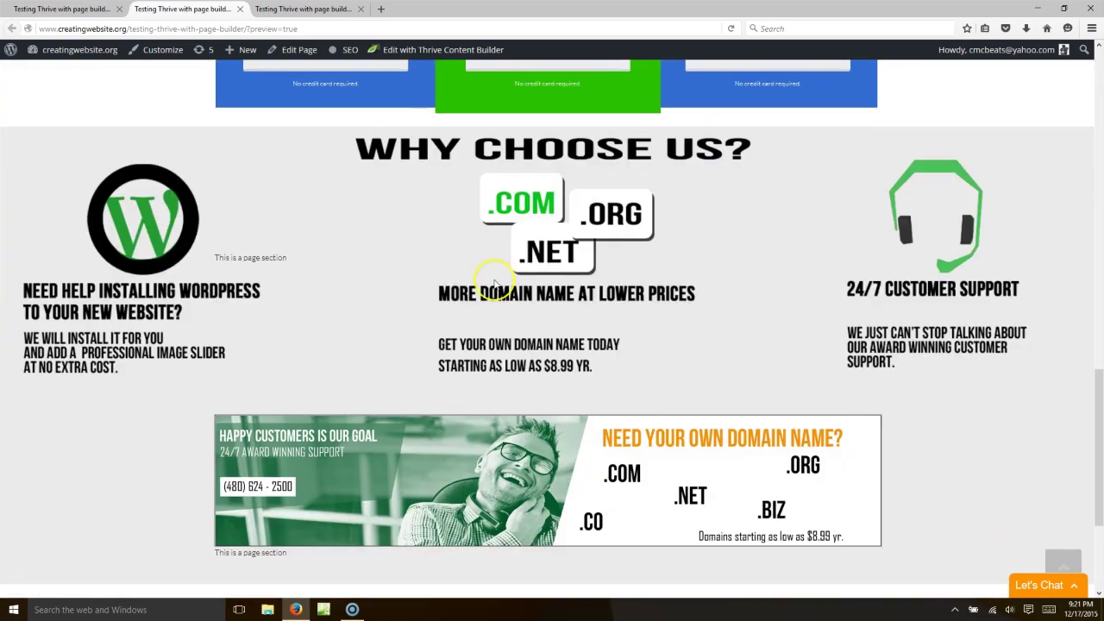
# - In the page editor, set the background colour of the page section holding the customer banner to white
pyautogui.click(64, 8)
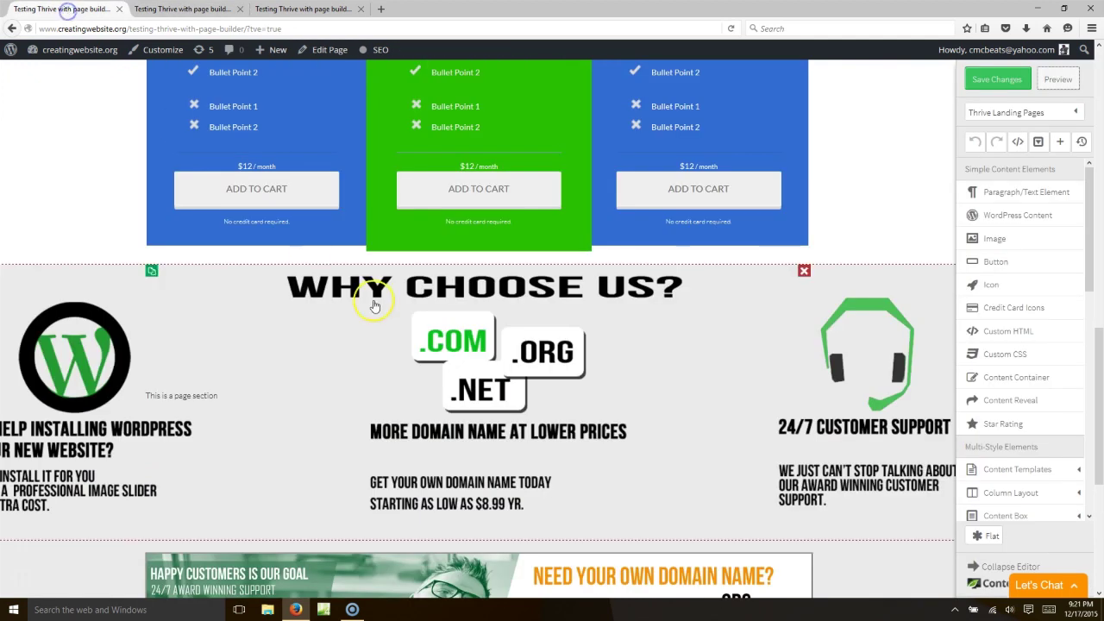
pyautogui.scroll(-4, 362, 285)
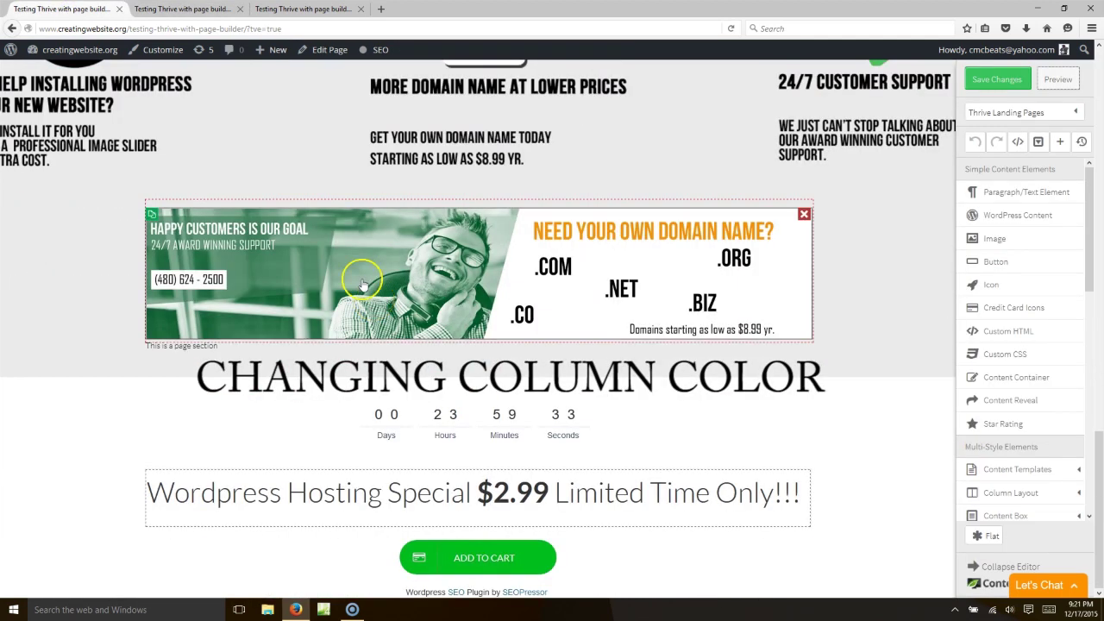
pyautogui.click(104, 267)
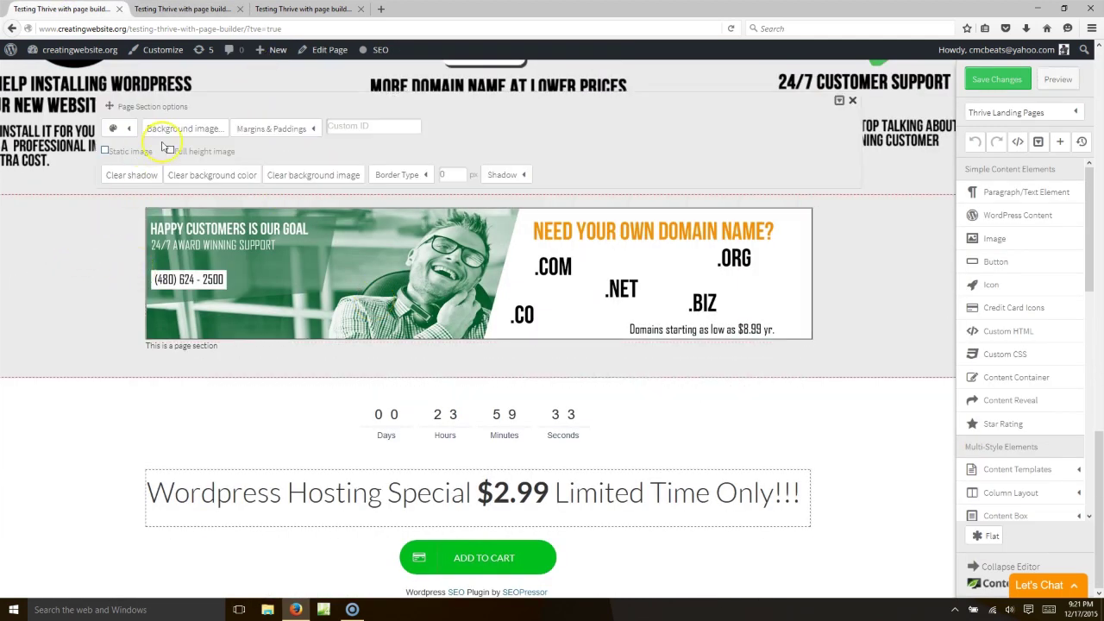
pyautogui.click(124, 131)
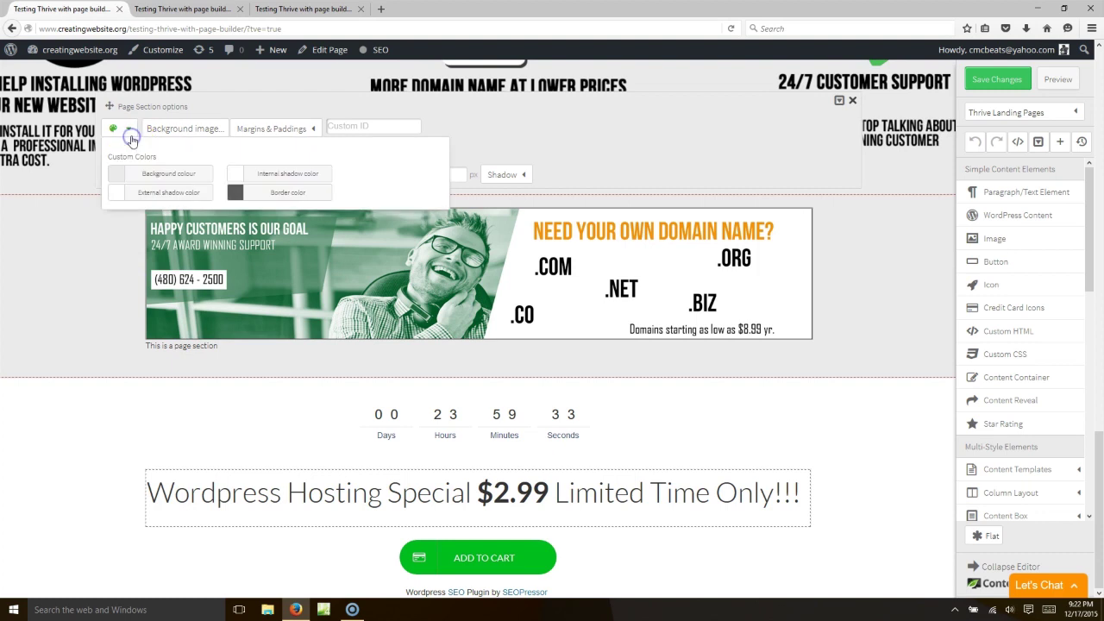
pyautogui.click(122, 179)
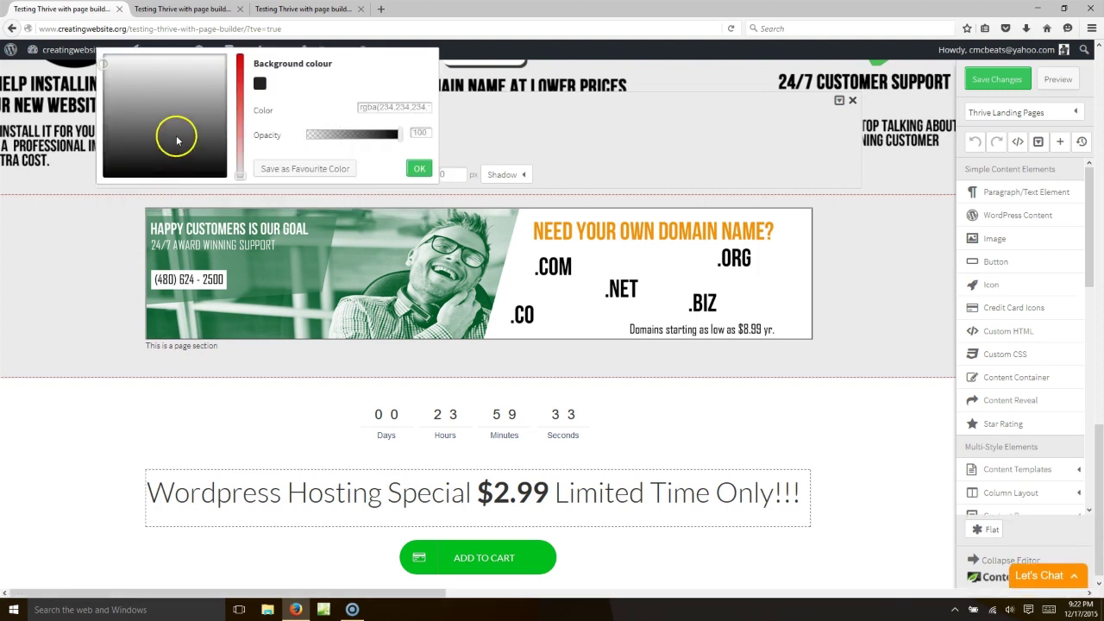
pyautogui.moveTo(161, 71); pyautogui.dragTo(222, 51)
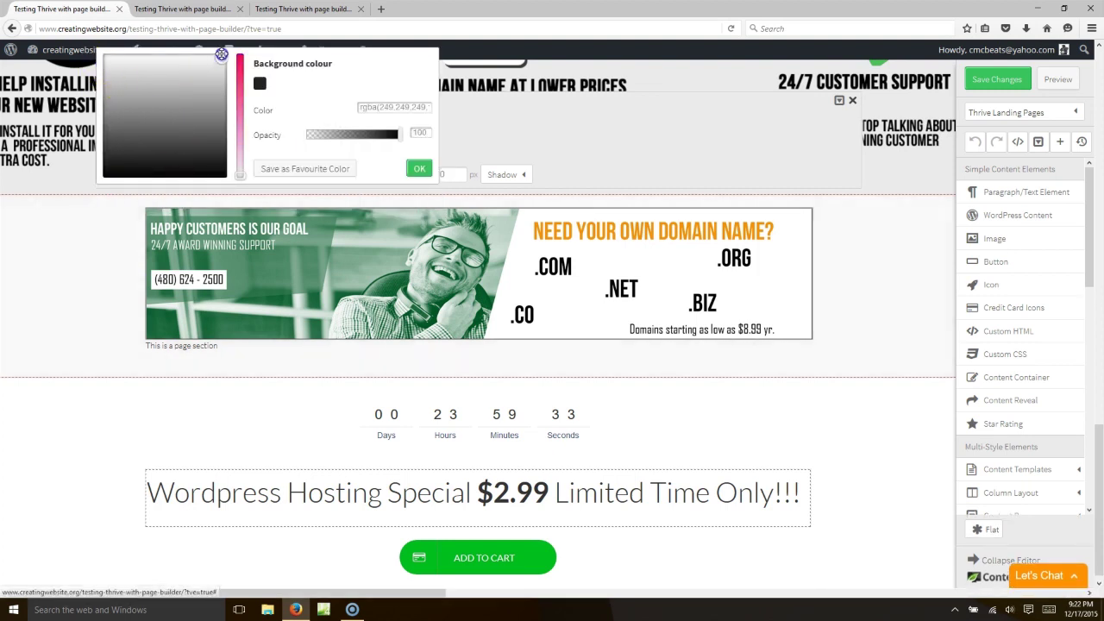
pyautogui.click(421, 169)
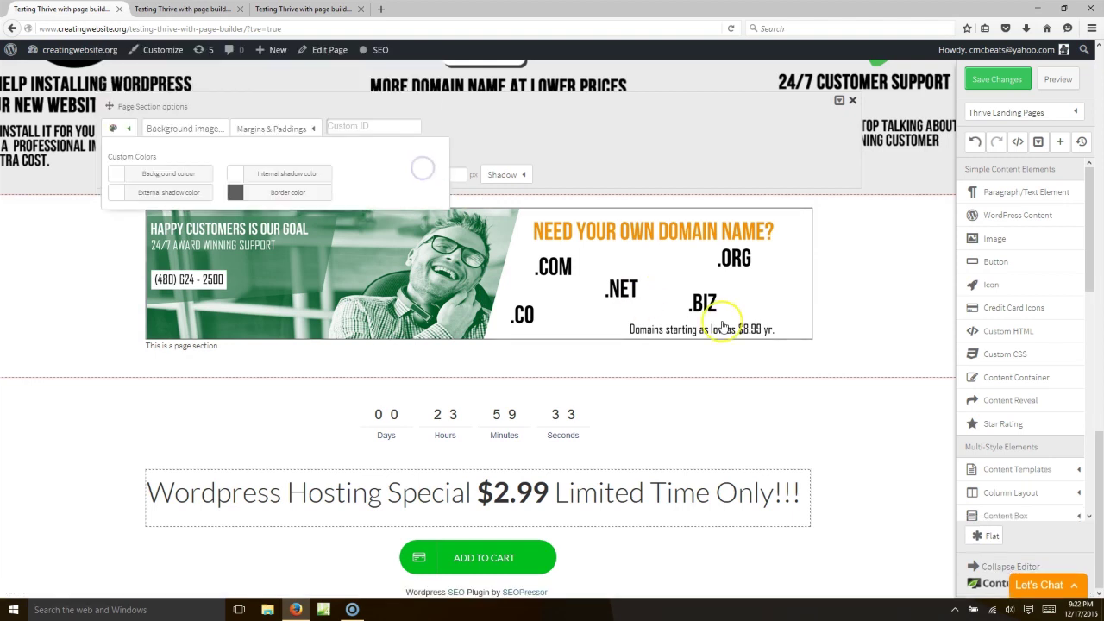
# - Save the page changes and check the background colour behind the customer banner on the reference page
pyautogui.click(999, 79)
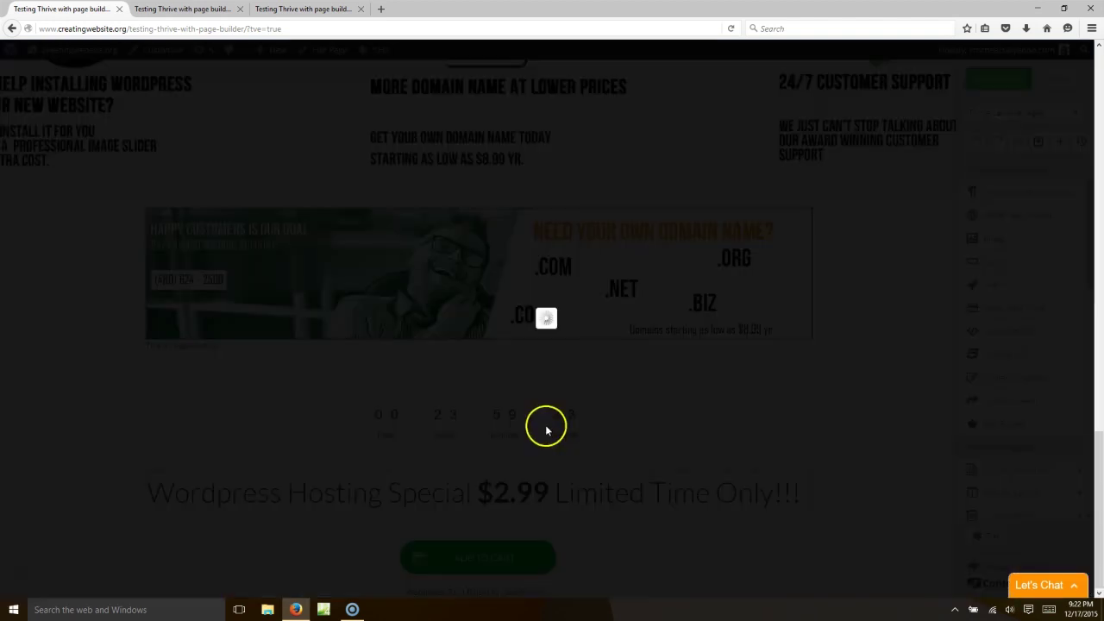
pyautogui.click(326, 12)
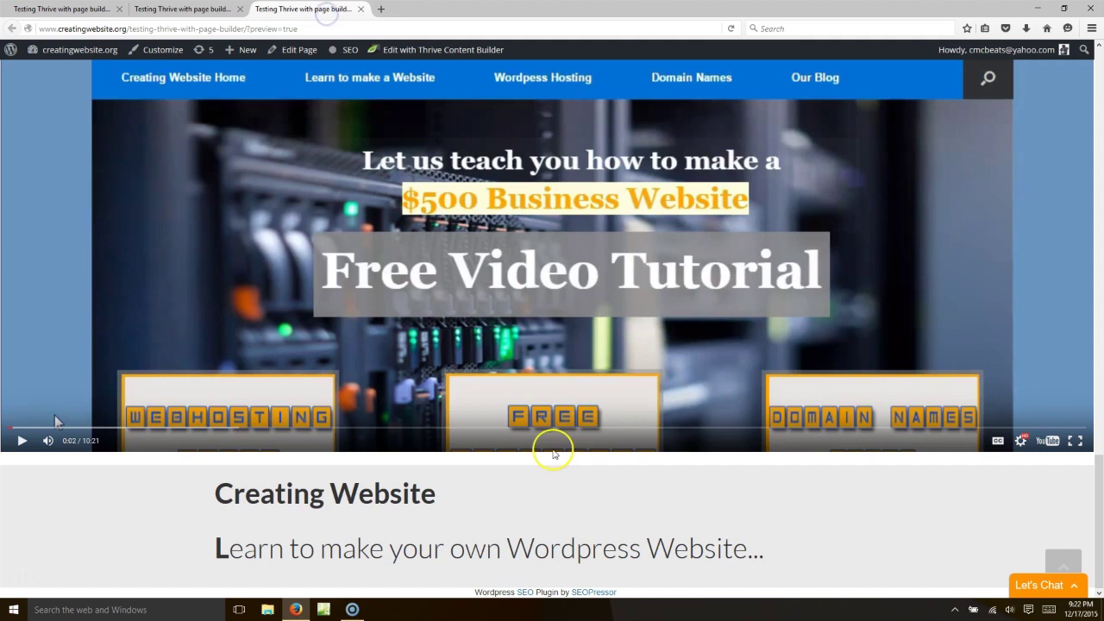
pyautogui.scroll(-10, 553, 453)
pyautogui.scroll(5, 534, 377)
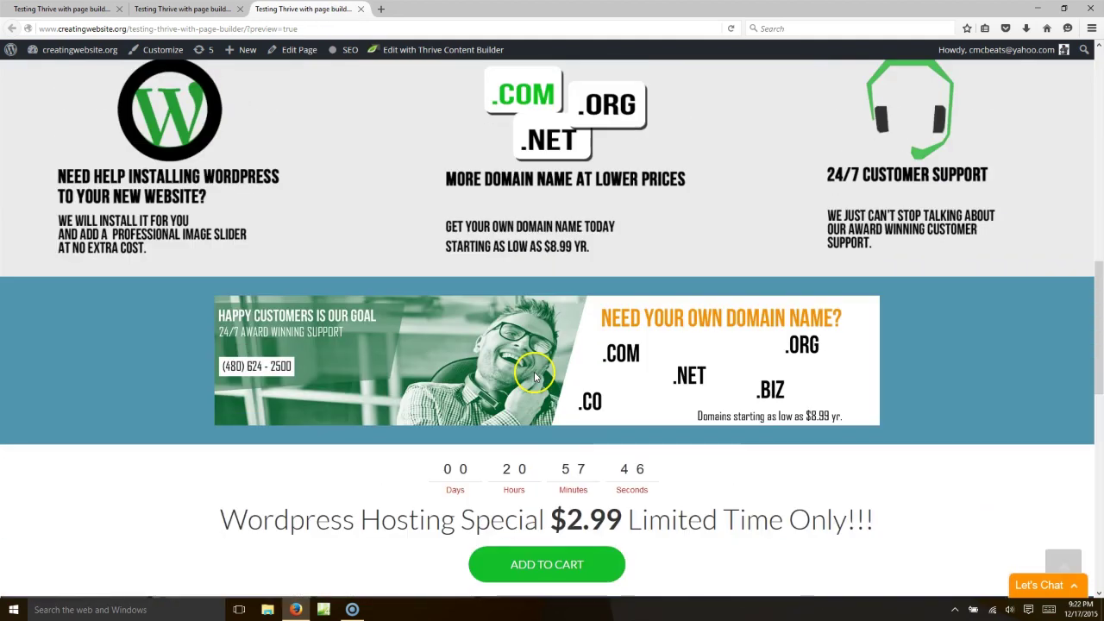
# - In the page editor, set the background colour of the customer banner's page section to an opaque teal
pyautogui.click(38, 9)
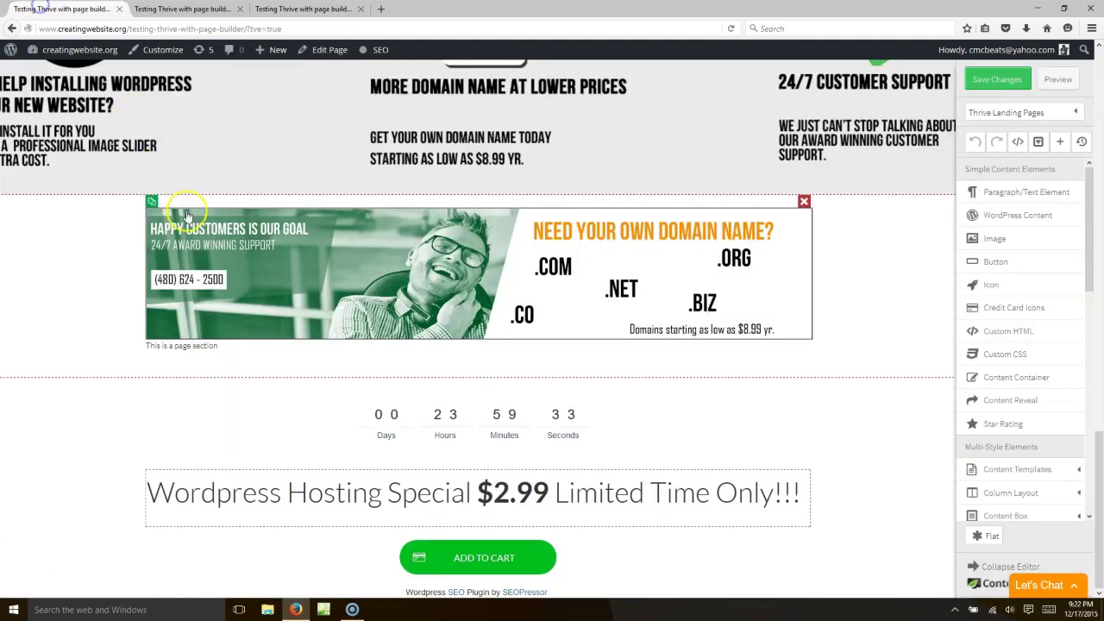
pyautogui.click(84, 250)
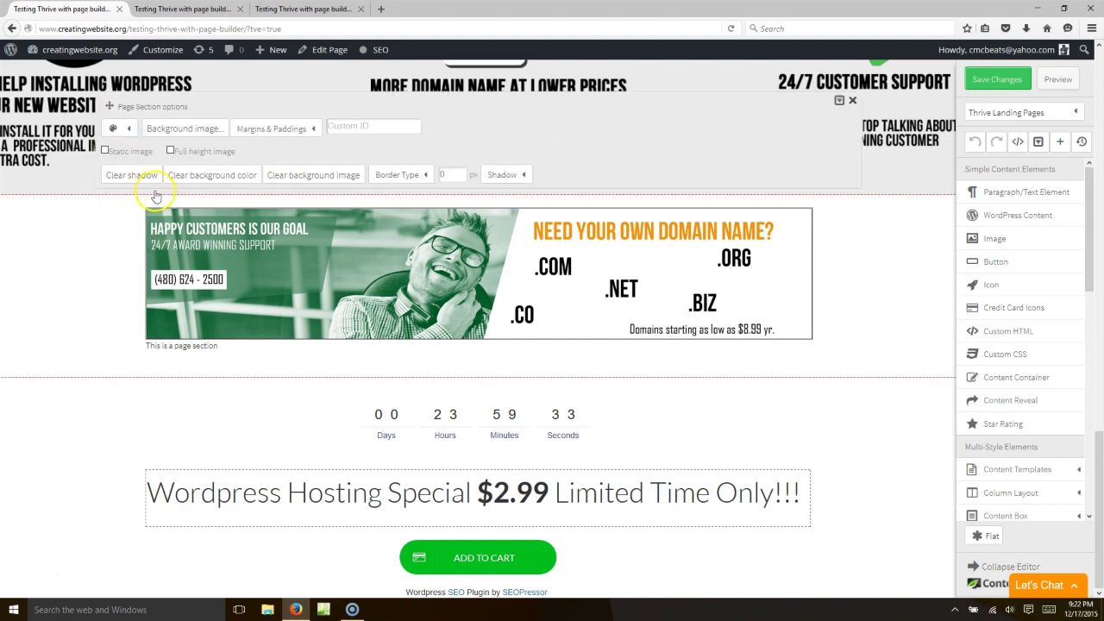
pyautogui.click(115, 131)
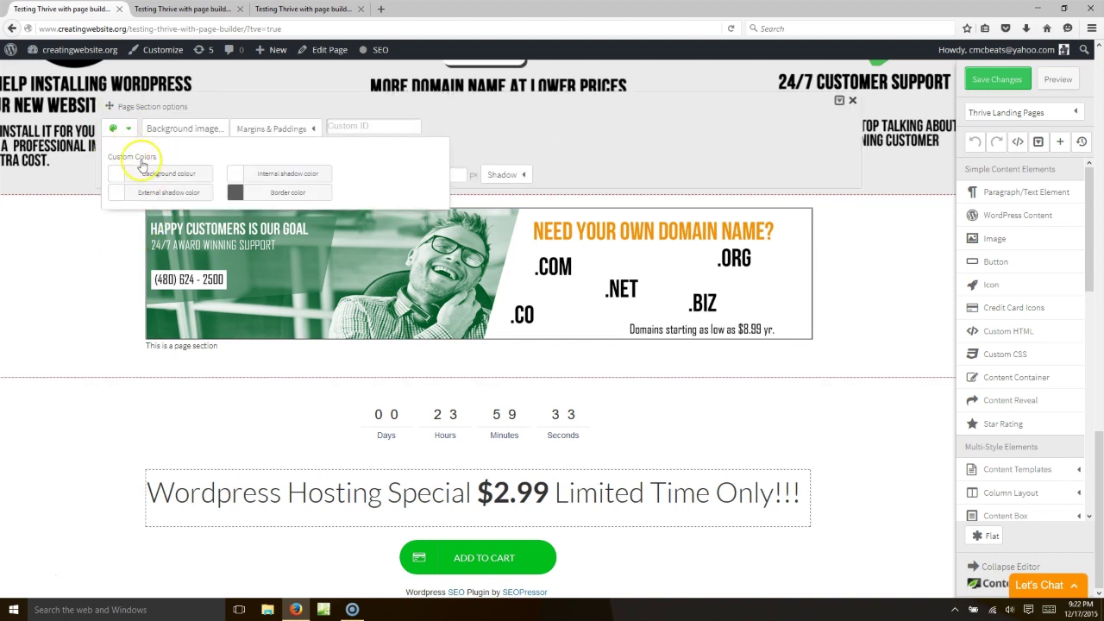
pyautogui.click(153, 174)
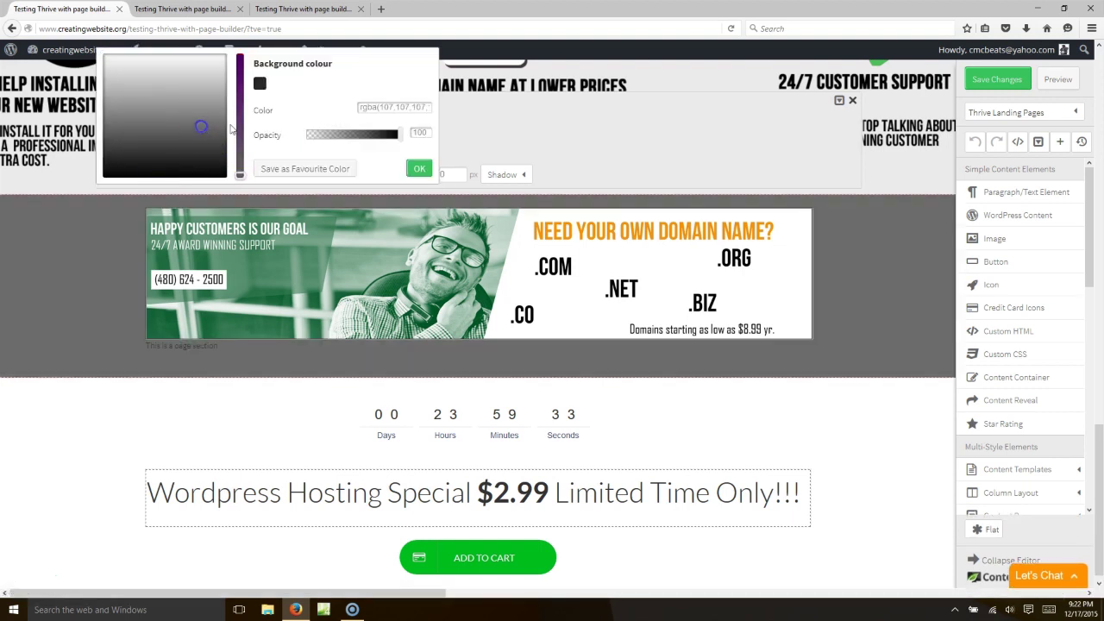
pyautogui.click(201, 125)
pyautogui.click(165, 82)
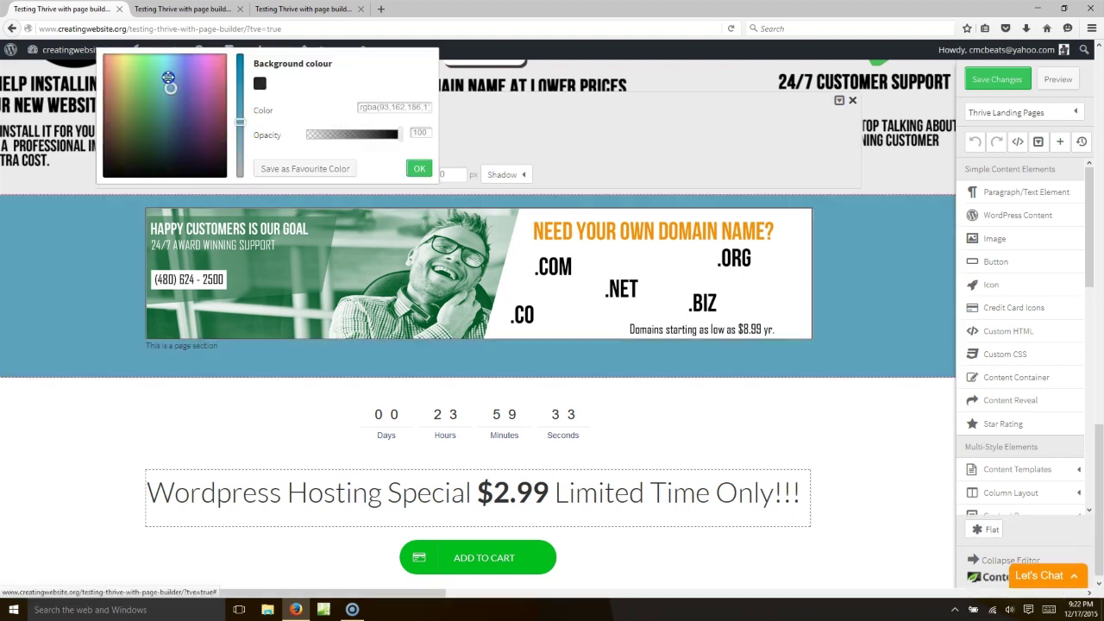
pyautogui.moveTo(166, 82); pyautogui.dragTo(171, 110)
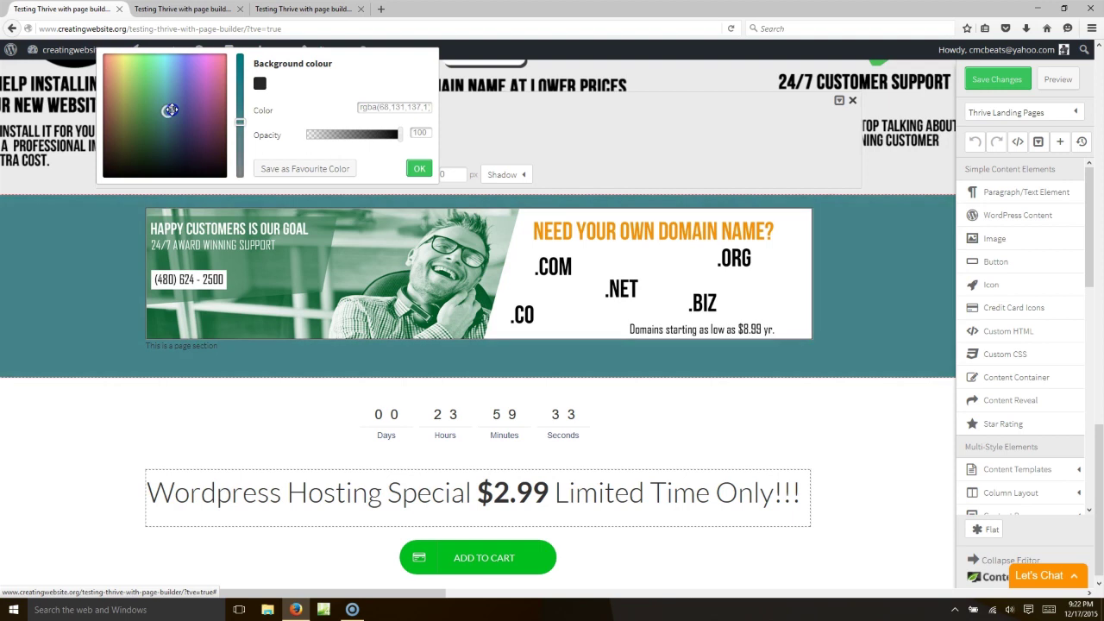
pyautogui.click(419, 168)
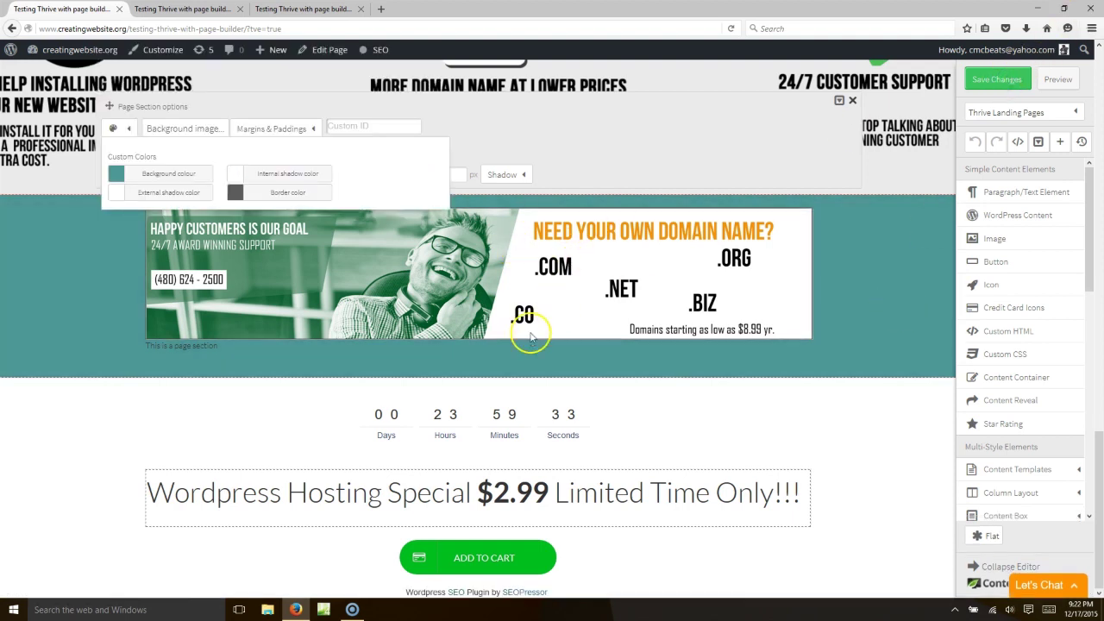
# - Check what follows the Add to Cart button on the reference page, and add a page section below that button in the editor
pyautogui.hotkey('ctrl', 'shift', 'Tab')
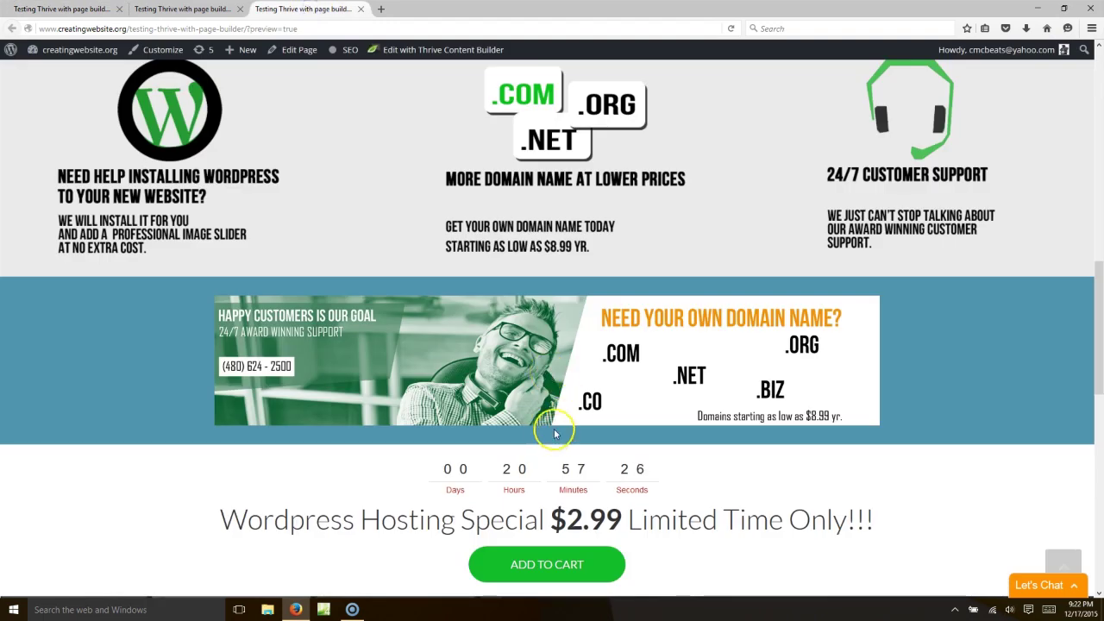
pyautogui.scroll(-4, 559, 431)
pyautogui.scroll(1, 509, 444)
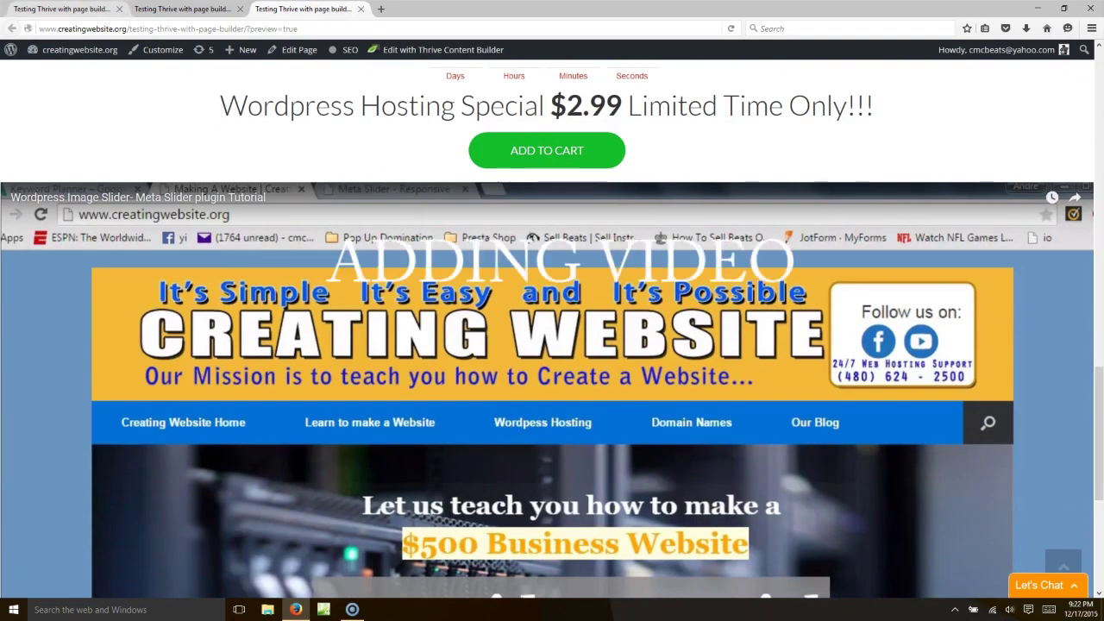
pyautogui.hotkey('ctrl', 'Tab')
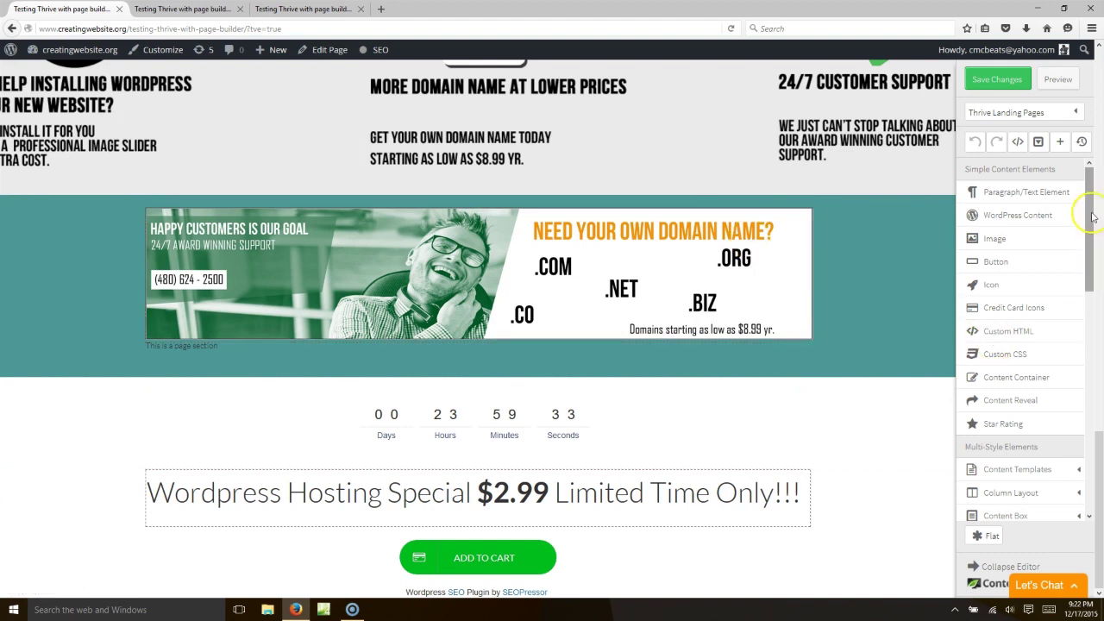
pyautogui.moveTo(1092, 215); pyautogui.dragTo(1089, 451)
pyautogui.moveTo(1038, 507); pyautogui.dragTo(515, 569)
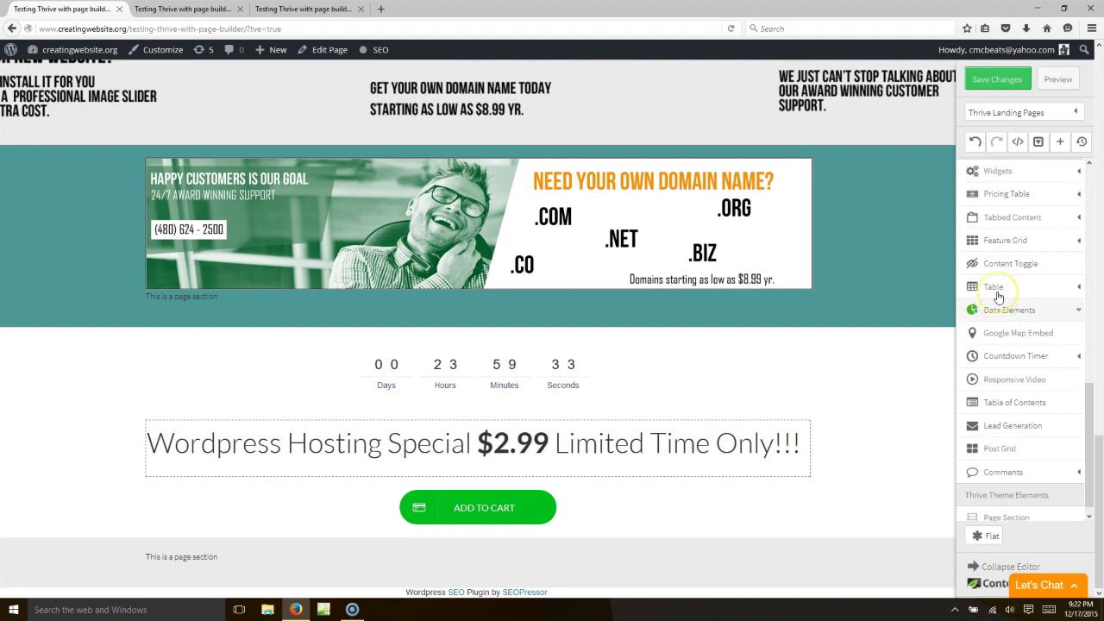
# - Insert a responsive video element into the new page section below the Add to Cart button
pyautogui.scroll(3, 998, 297)
pyautogui.scroll(-3, 998, 297)
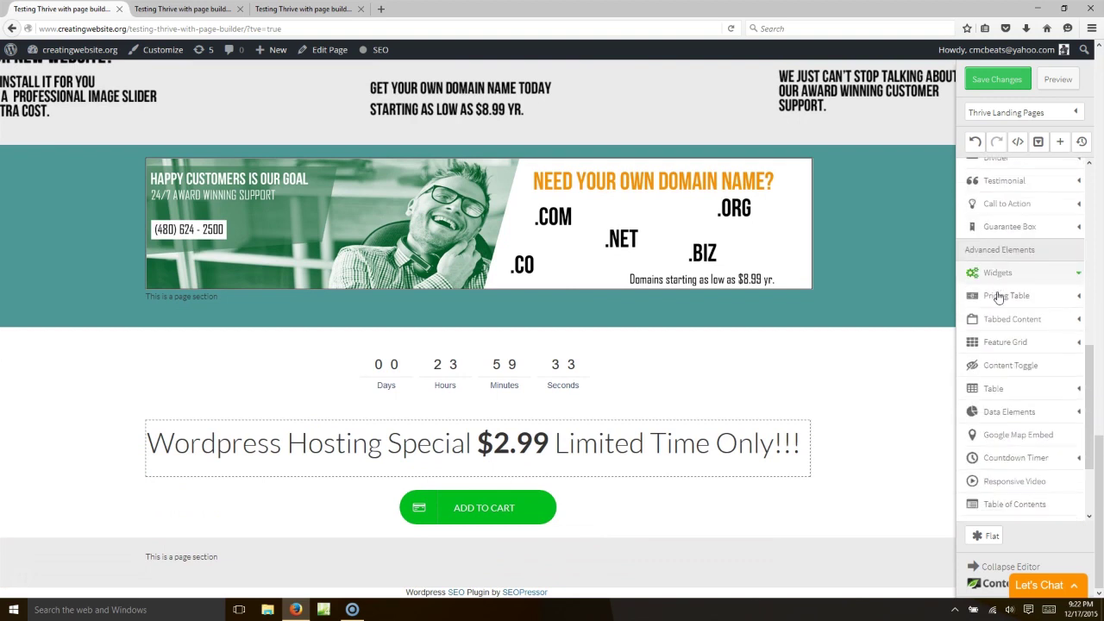
pyautogui.moveTo(1005, 369); pyautogui.dragTo(479, 516)
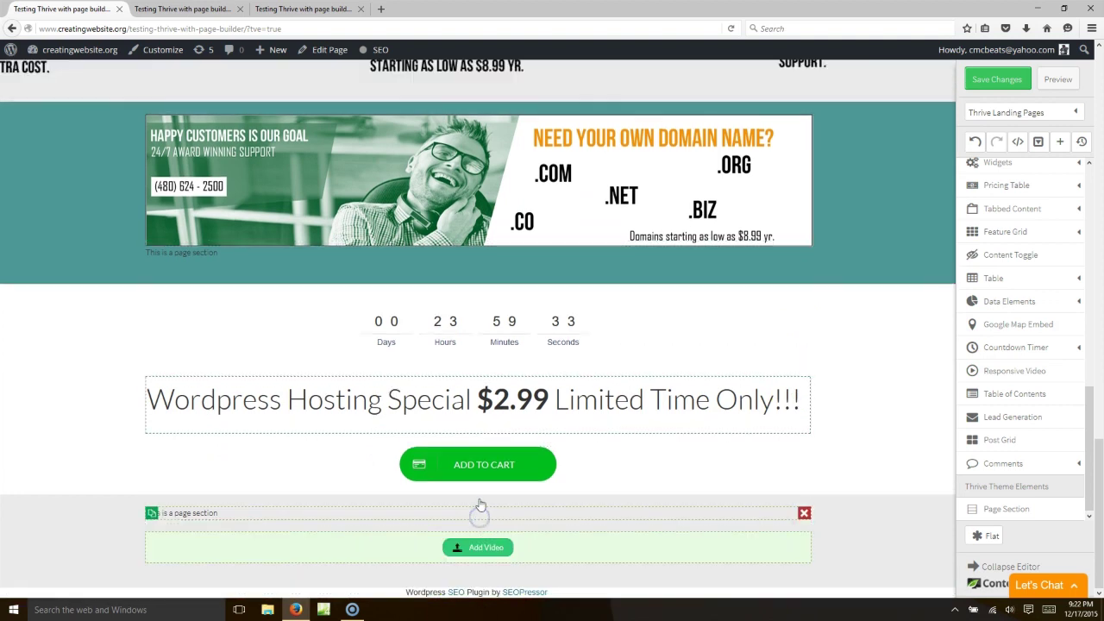
# - Open YouTube in a new browser tab and search for "meta slider"
pyautogui.click(380, 9)
pyautogui.write('youtube.com/')
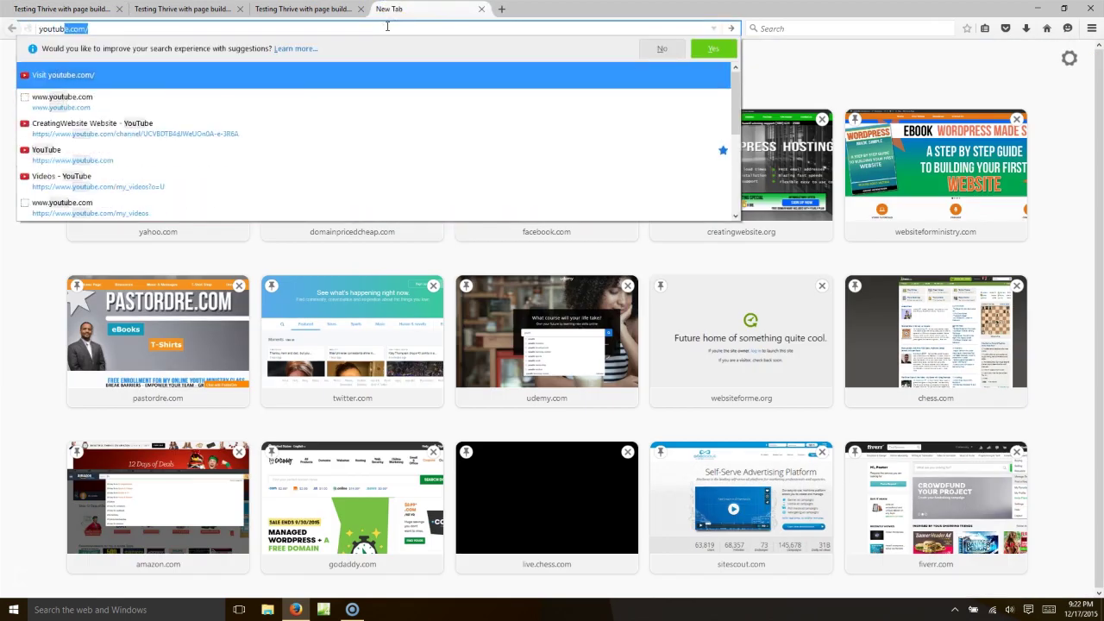
pyautogui.press('Return')
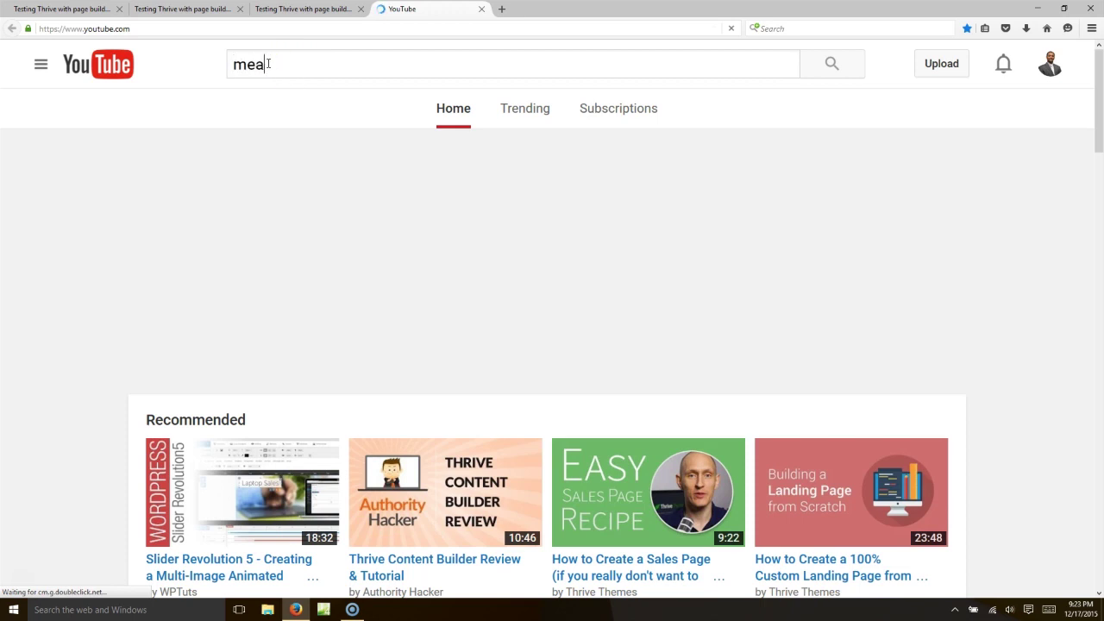
pyautogui.press('BackSpace')
pyautogui.press('BackSpace')
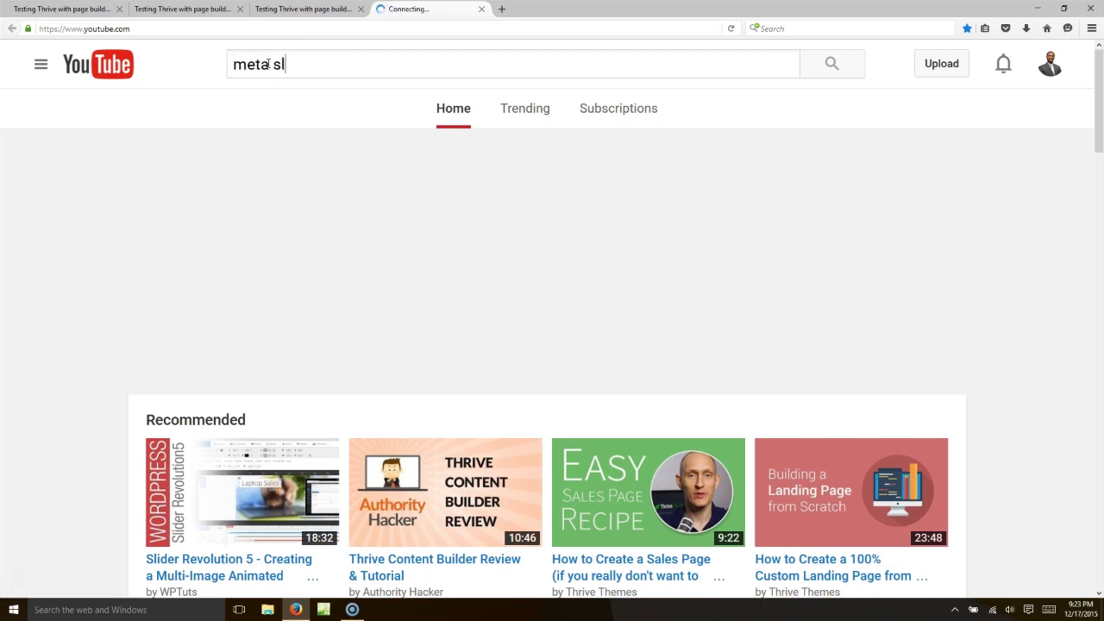
pyautogui.write('ider')
pyautogui.press('Return')
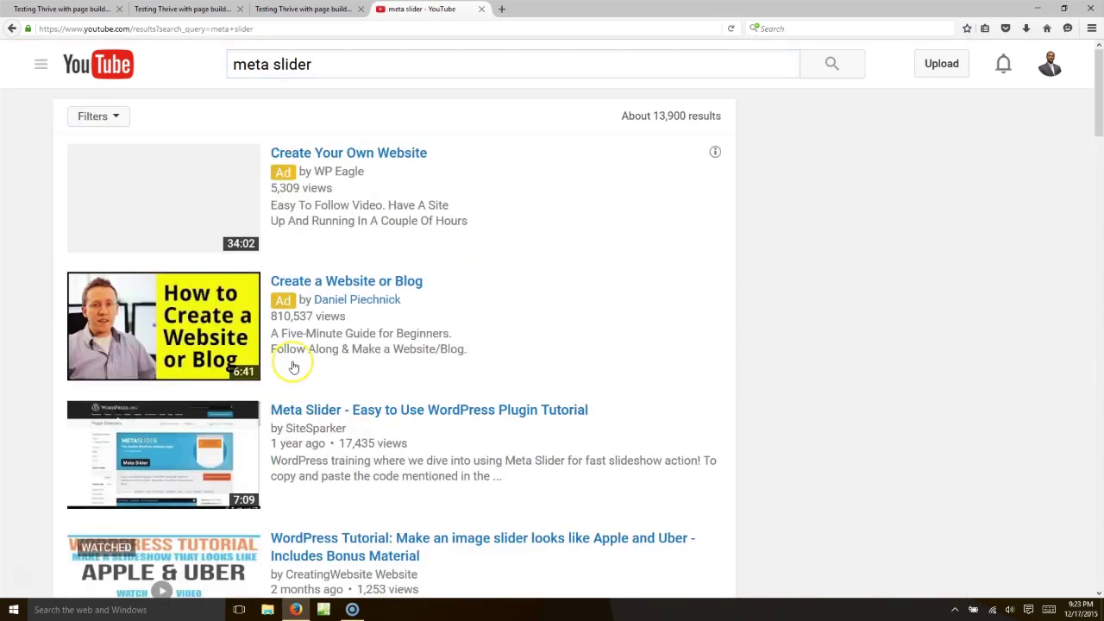
# - Open the CreatingWebsite tutorial on making an image slider like Apple and Uber, and get its share link
pyautogui.scroll(-5, 293, 366)
pyautogui.click(194, 177)
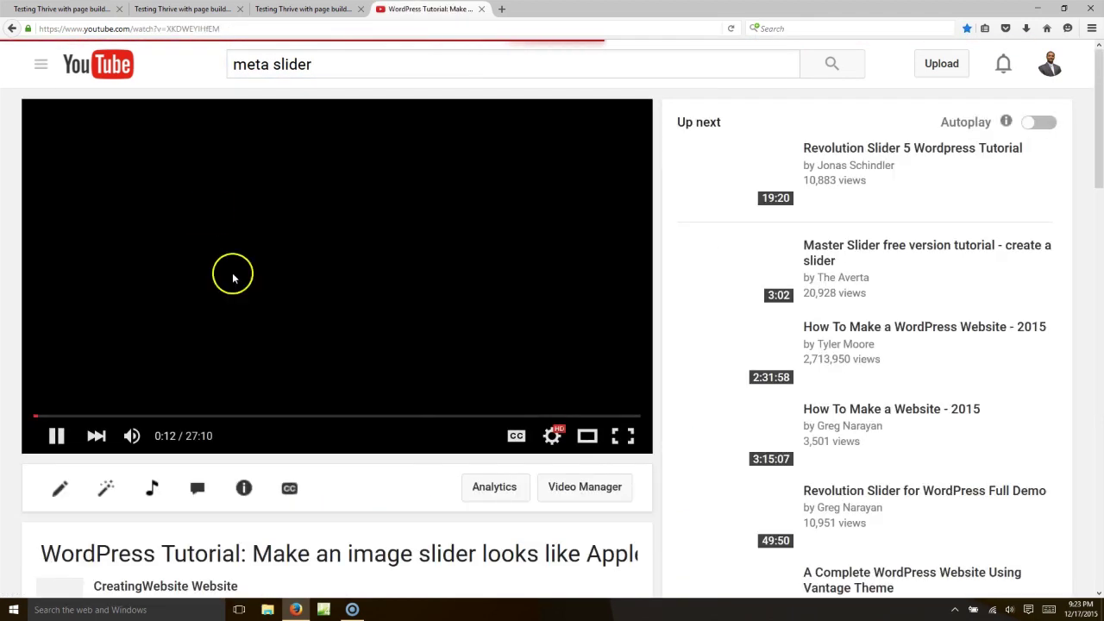
pyautogui.scroll(-8, 221, 382)
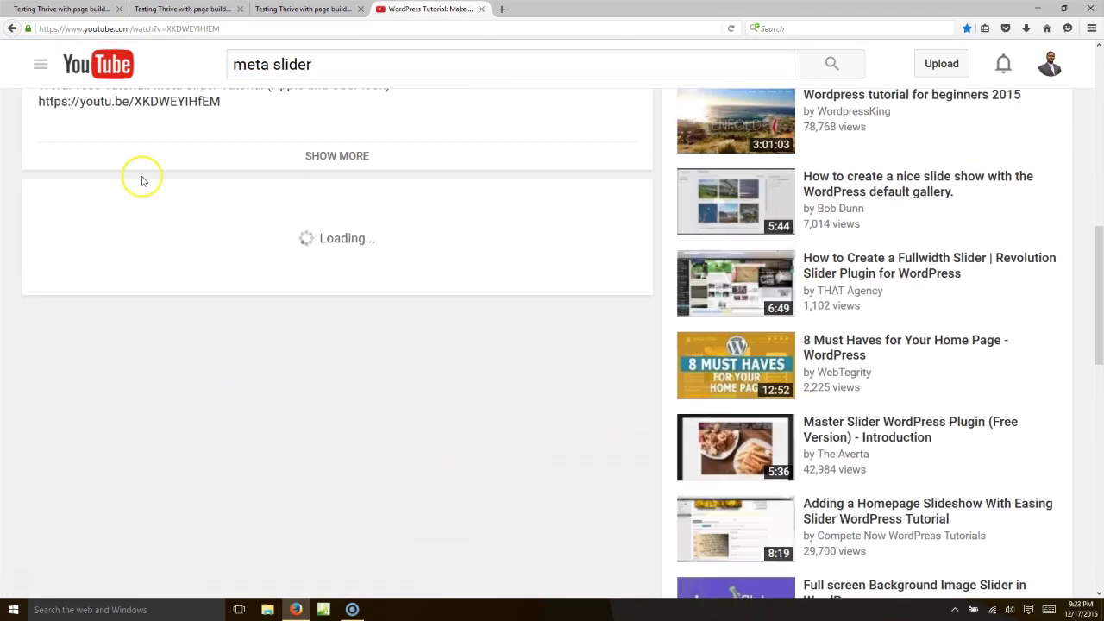
pyautogui.scroll(4, 143, 180)
pyautogui.click(158, 334)
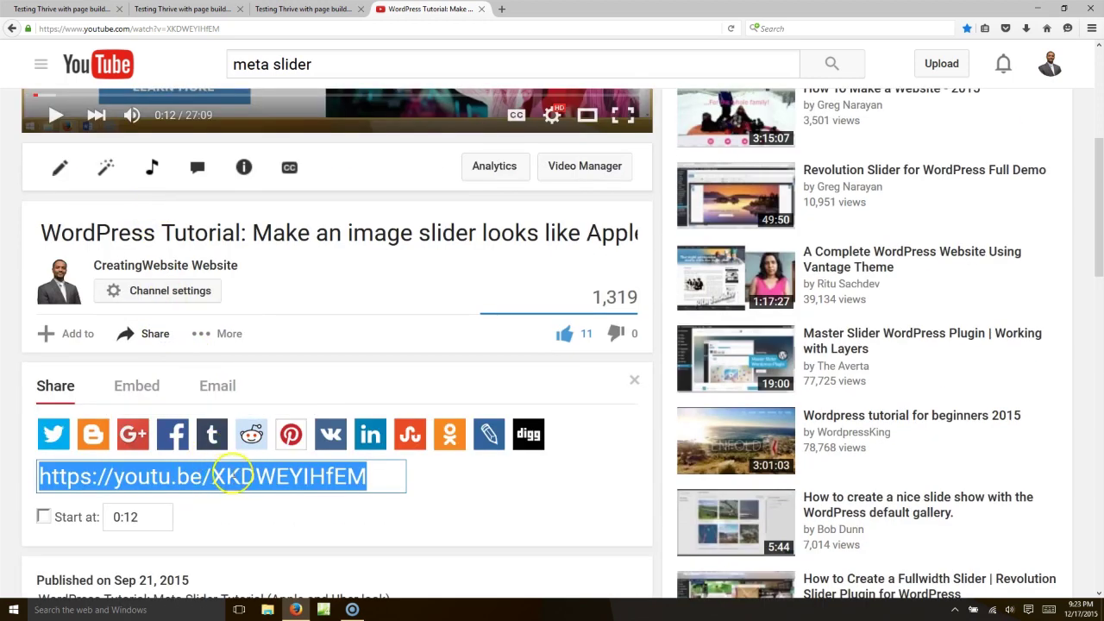
pyautogui.click(86, 9)
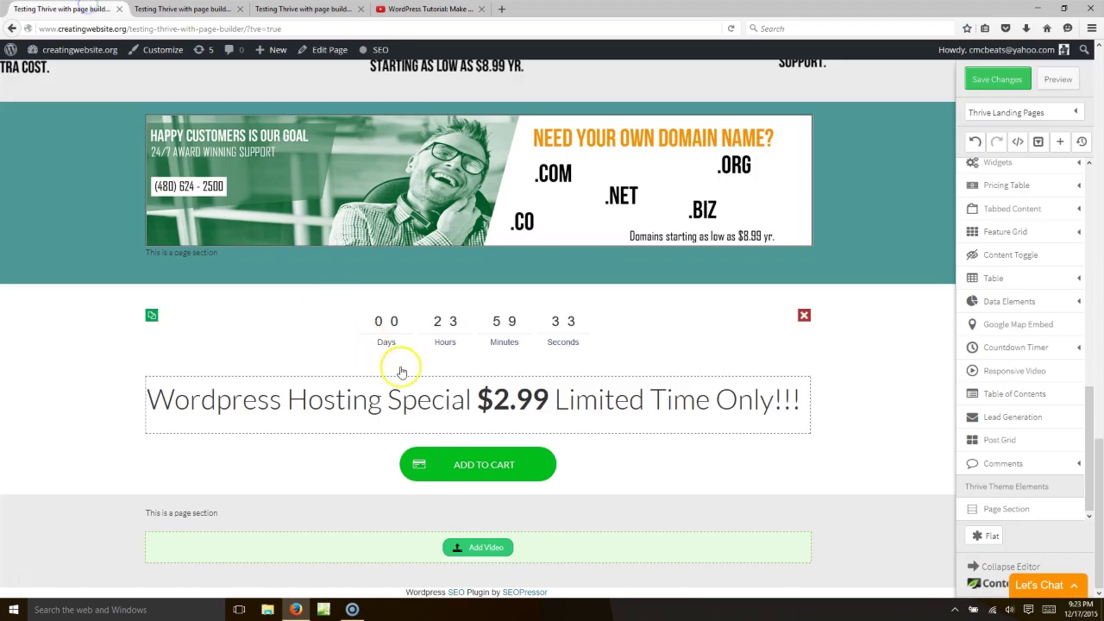
pyautogui.click(477, 546)
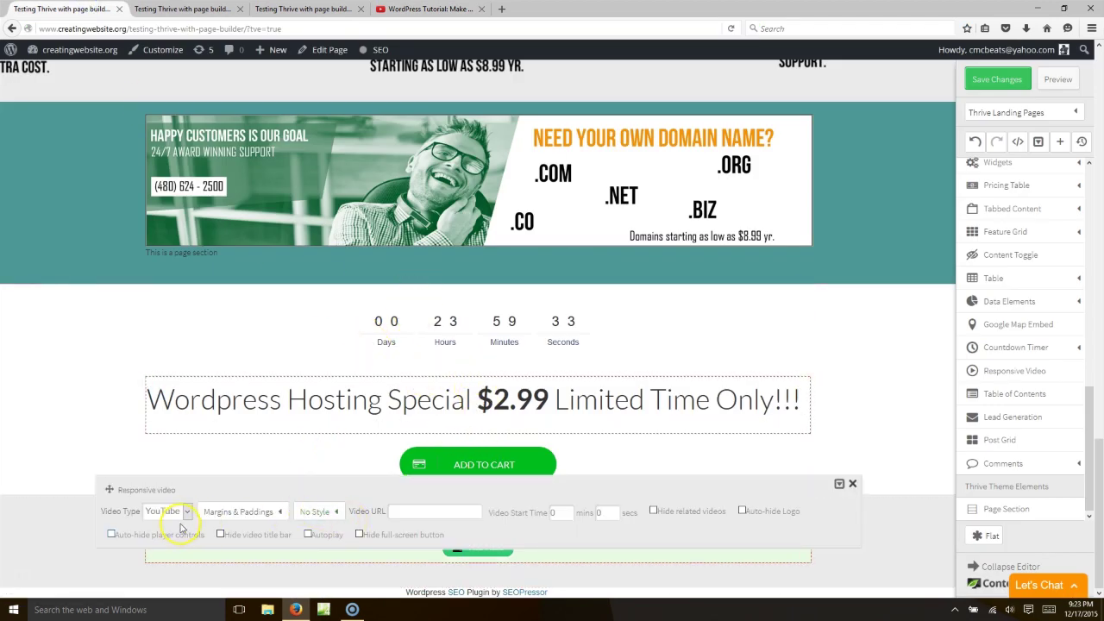
pyautogui.click(183, 514)
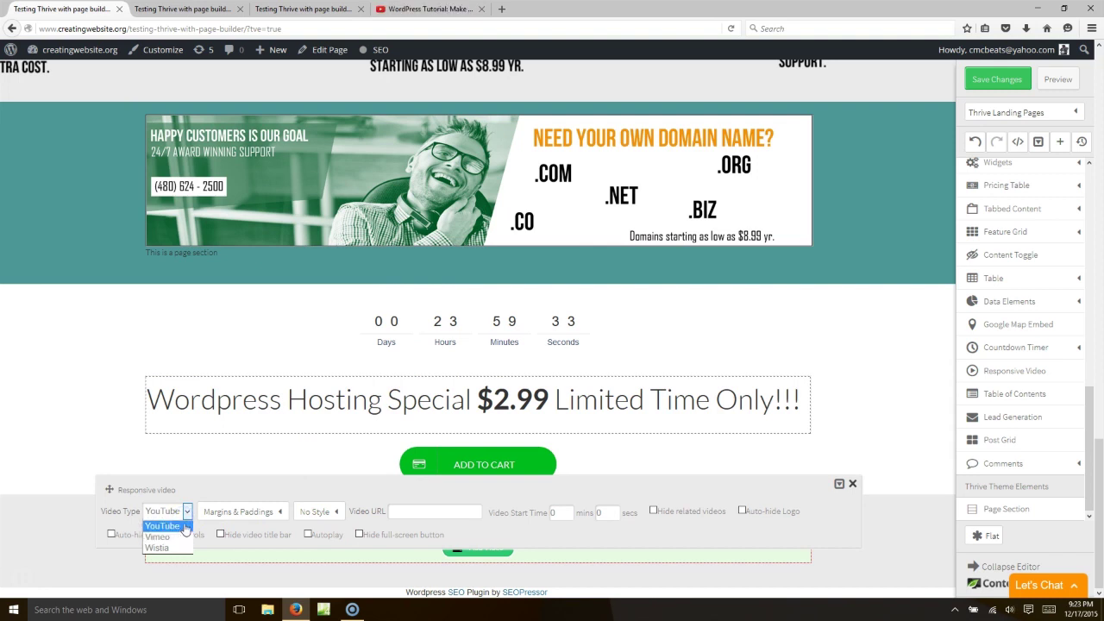
pyautogui.click(184, 523)
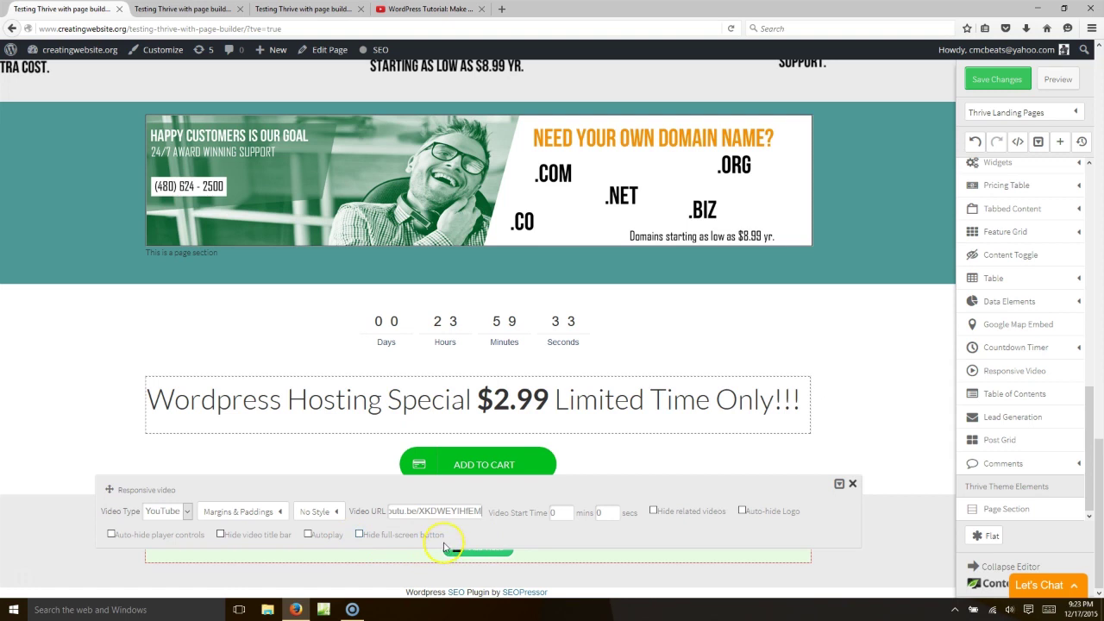
pyautogui.click(833, 409)
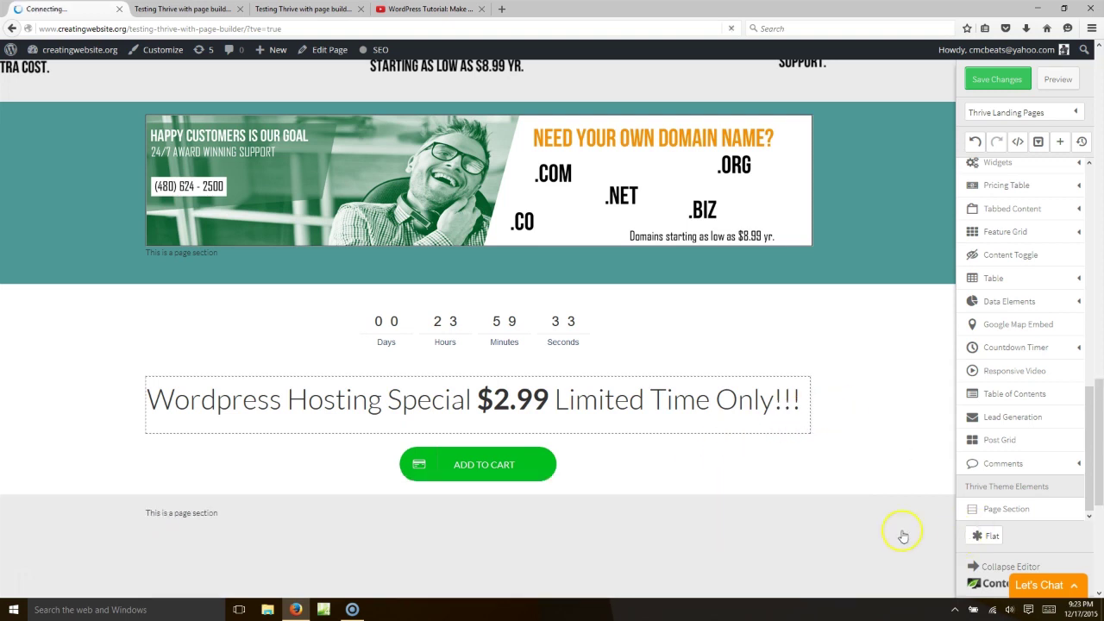
pyautogui.scroll(-6, 863, 504)
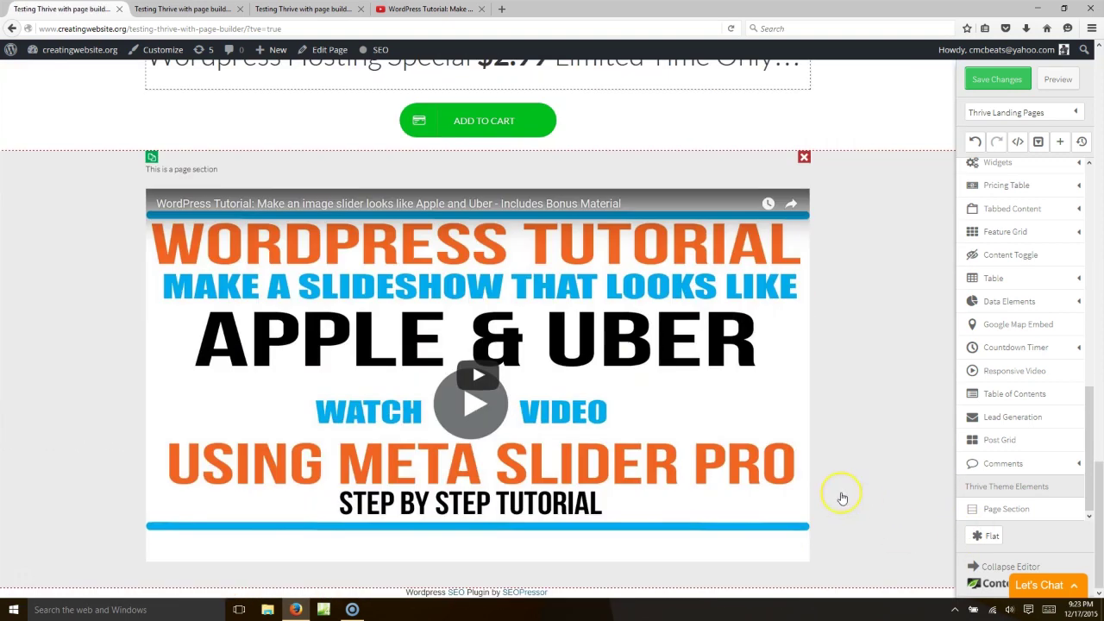
pyautogui.click(997, 81)
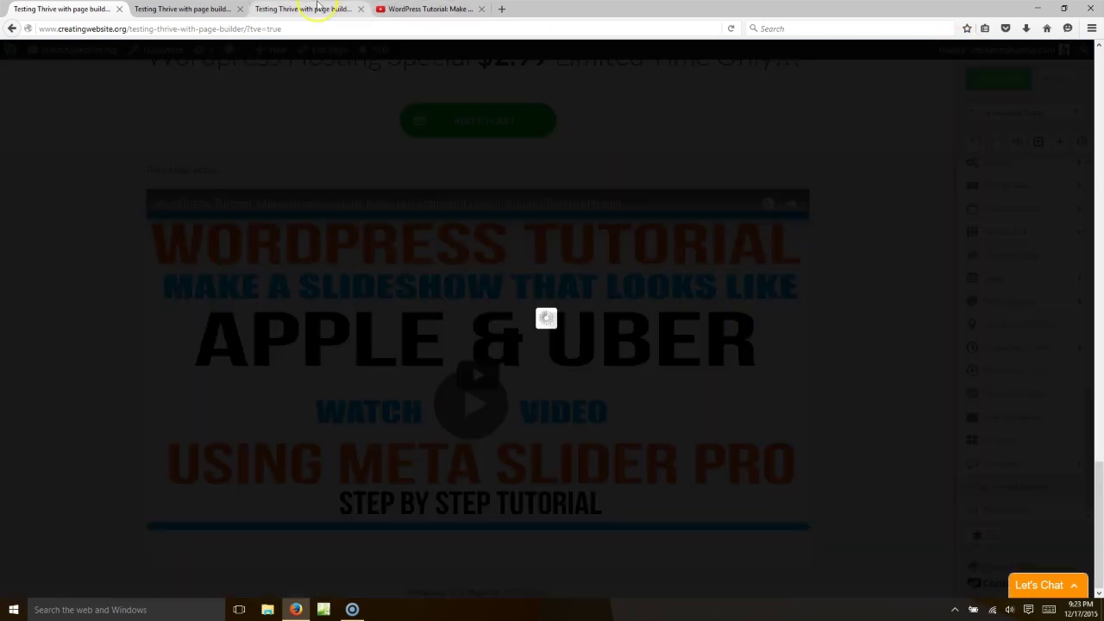
# - Examine the end of the reference page for the footer text below its video, and return to the page editor
pyautogui.click(302, 9)
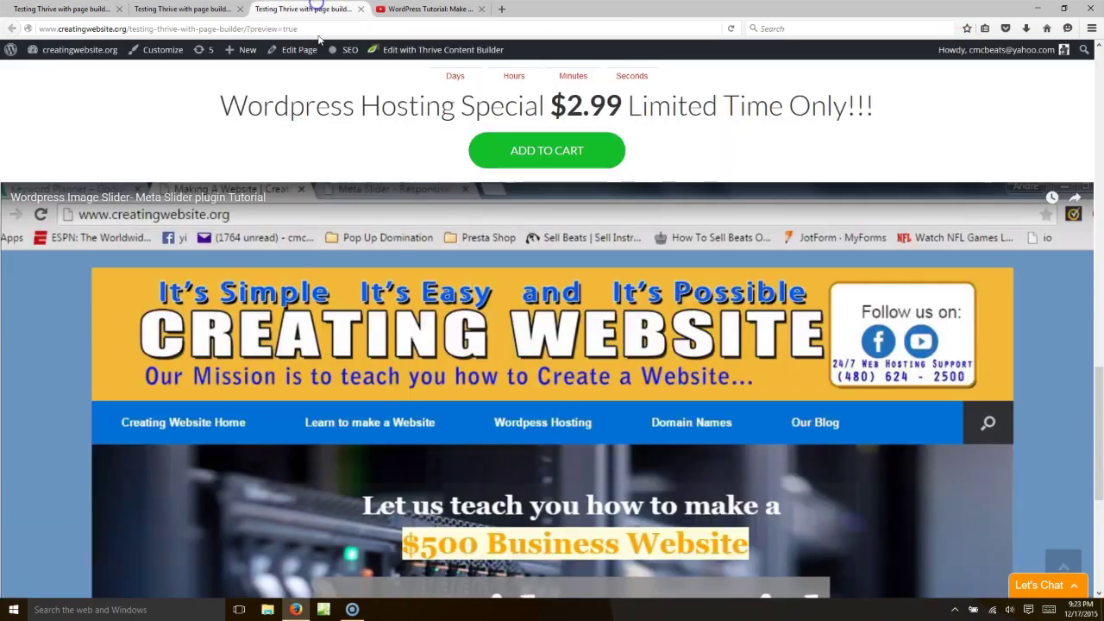
pyautogui.scroll(-2, 576, 366)
pyautogui.scroll(-2, 576, 366)
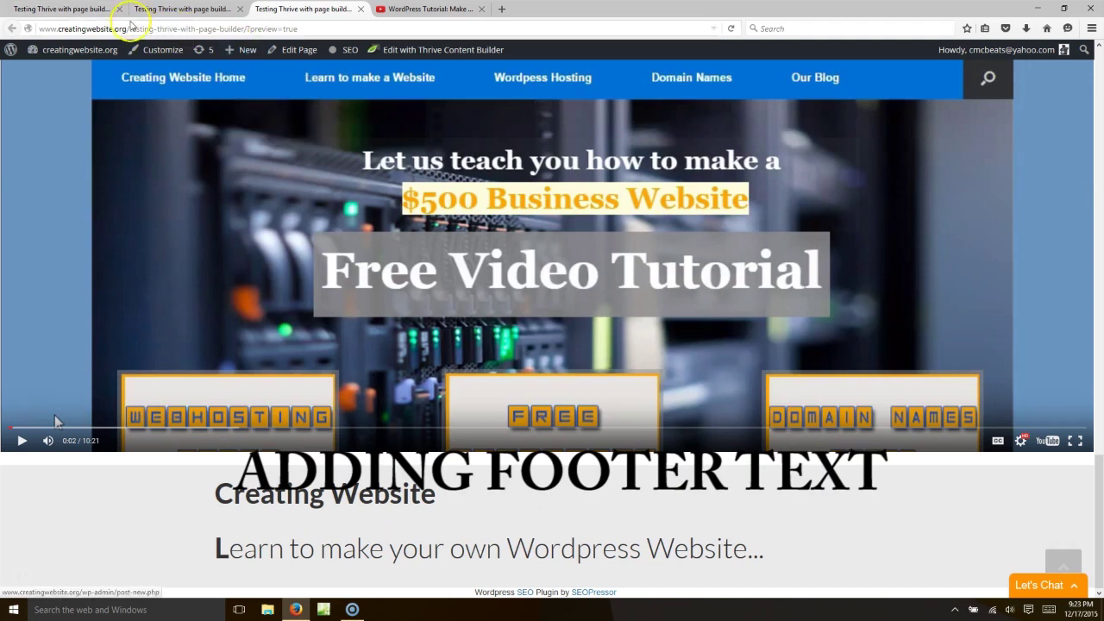
pyautogui.click(81, 10)
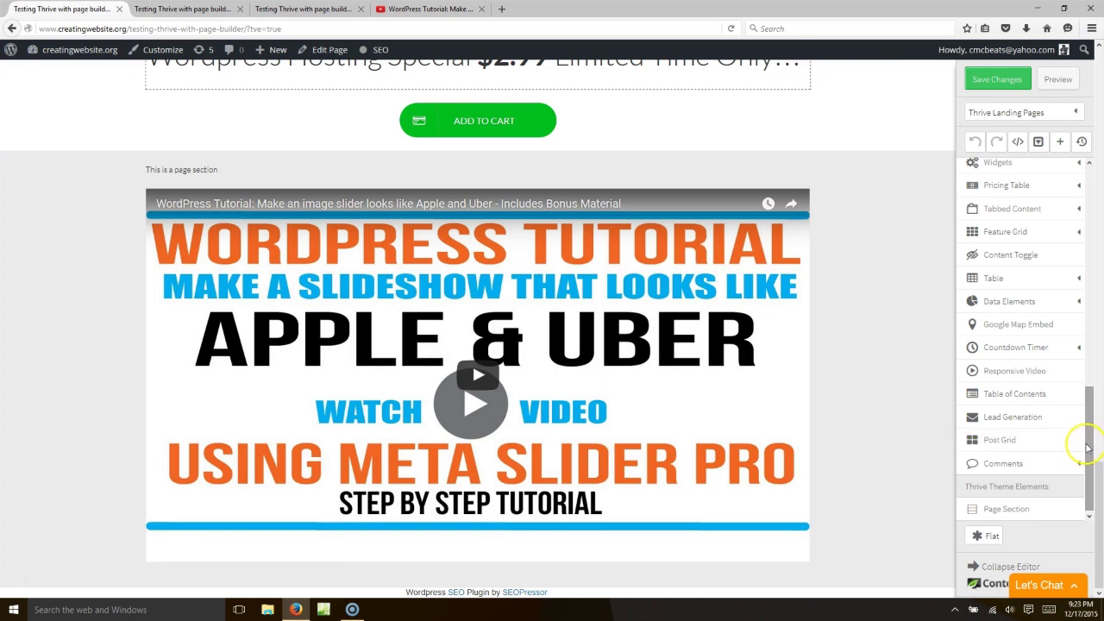
# - Insert another page section below the video section at the end of the page
pyautogui.scroll(10, 1087, 476)
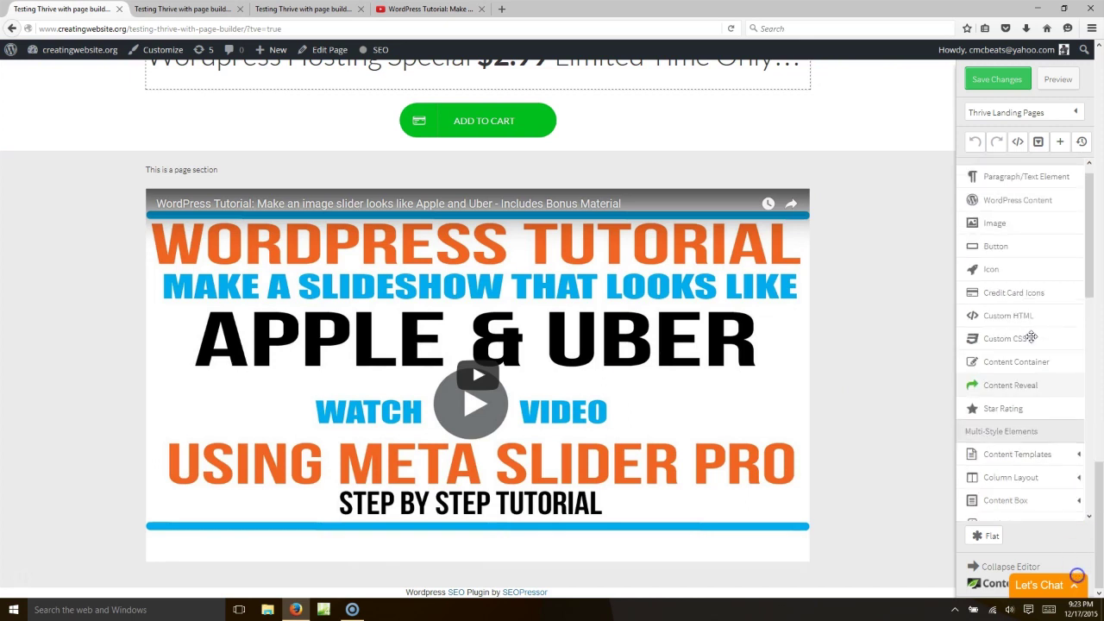
pyautogui.scroll(-5, 1031, 336)
pyautogui.scroll(-5, 1031, 335)
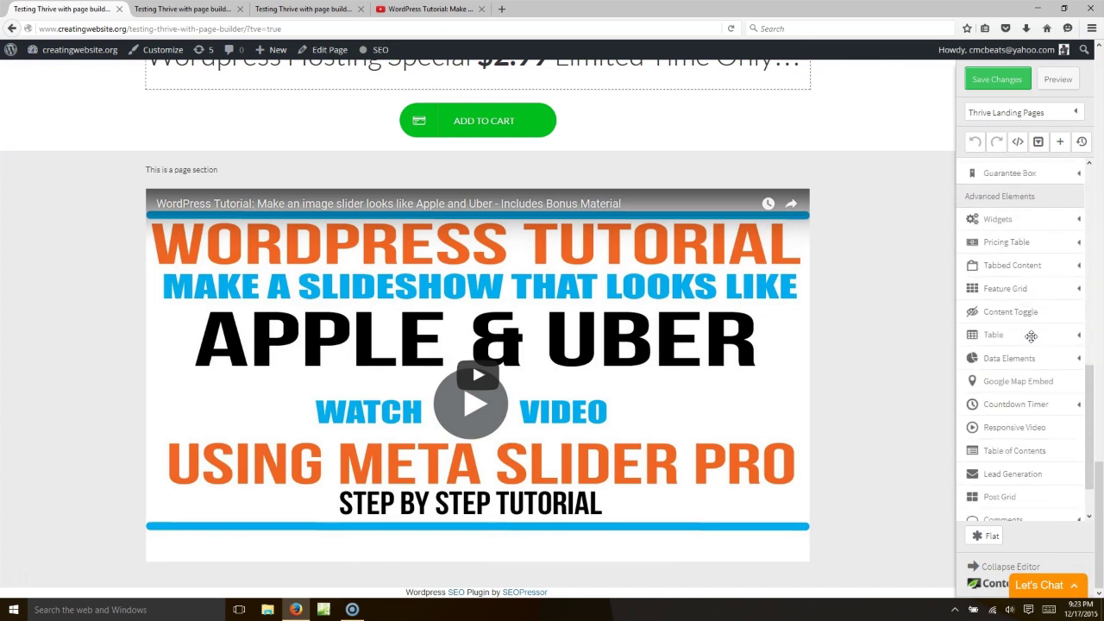
pyautogui.moveTo(1059, 508); pyautogui.dragTo(493, 590)
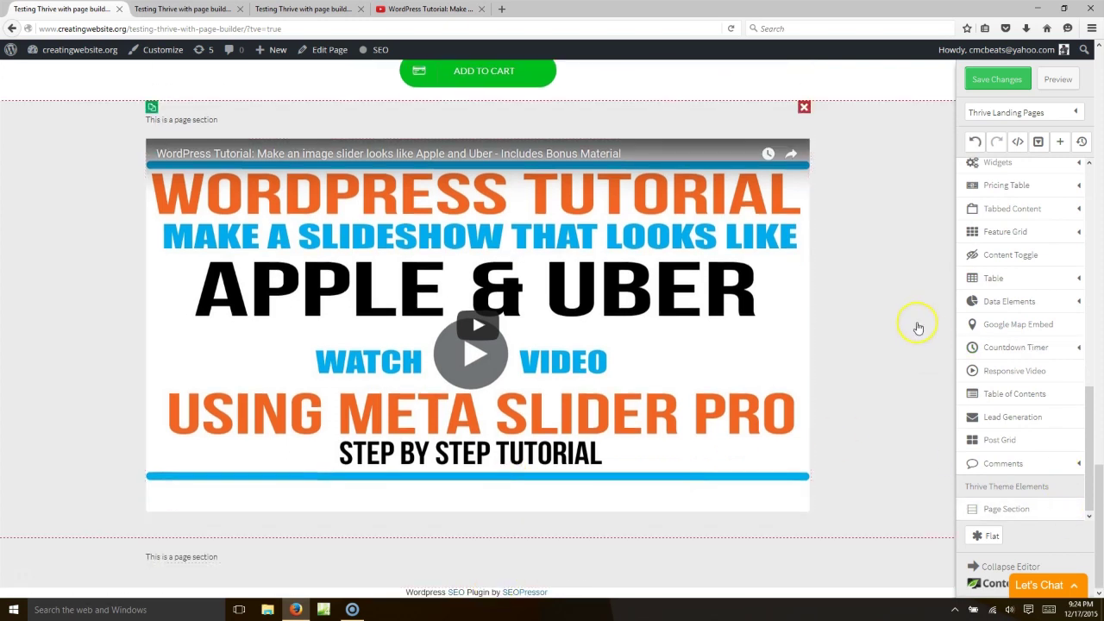
# - Insert a text element into the new page section with the text "Creatint Website Wordpress Tutorials"
pyautogui.moveTo(1090, 438); pyautogui.dragTo(426, 529)
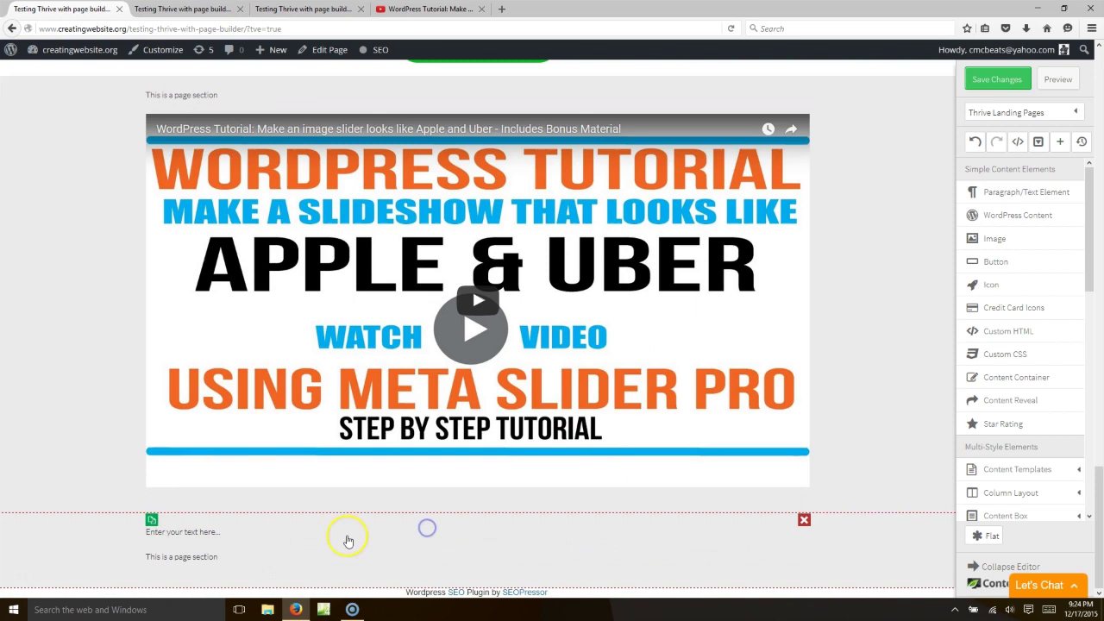
pyautogui.click(264, 533)
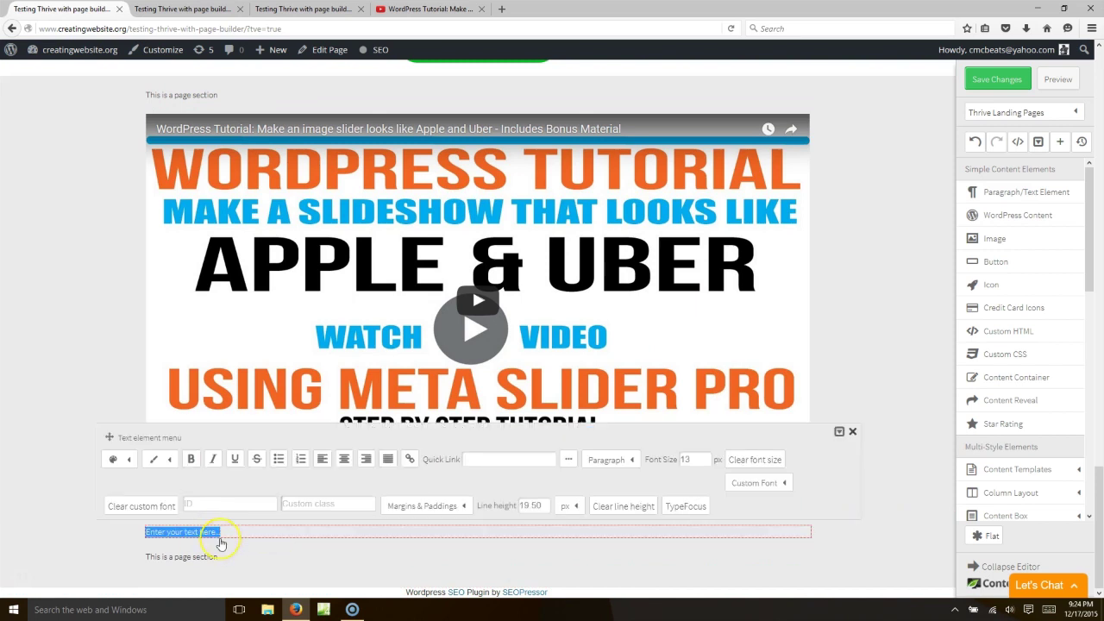
pyautogui.write('Creating Webite')
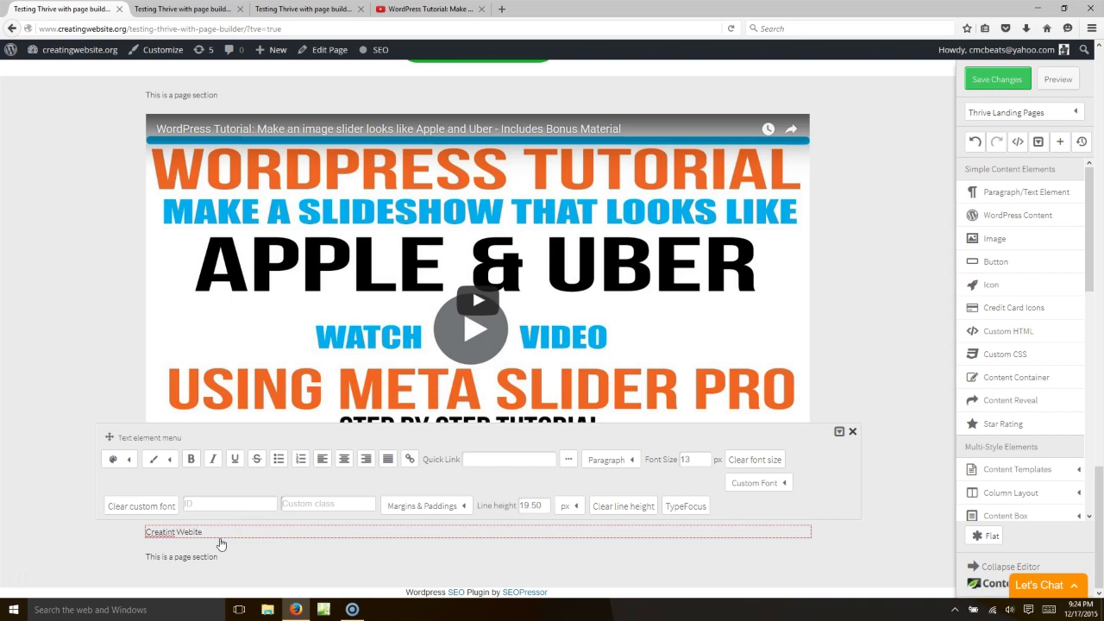
pyautogui.press('BackSpace')
pyautogui.write('Wordpress Tutorials')
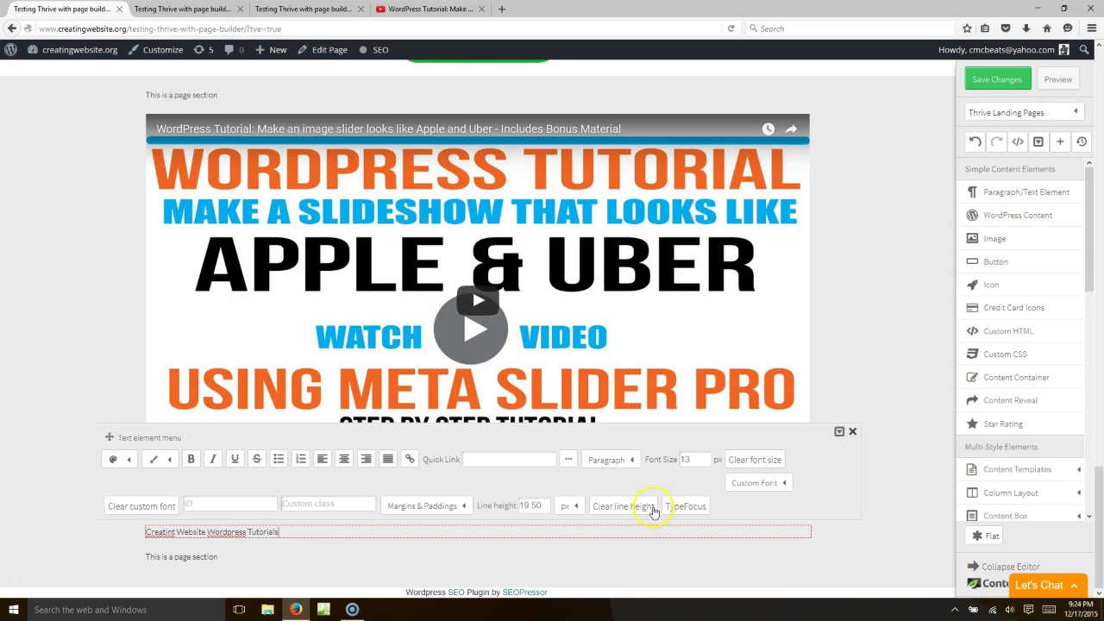
# - Format the footer heading with font size 45 px, bold and centred
pyautogui.moveTo(708, 461); pyautogui.dragTo(660, 459)
pyautogui.write('45')
pyautogui.click(353, 528)
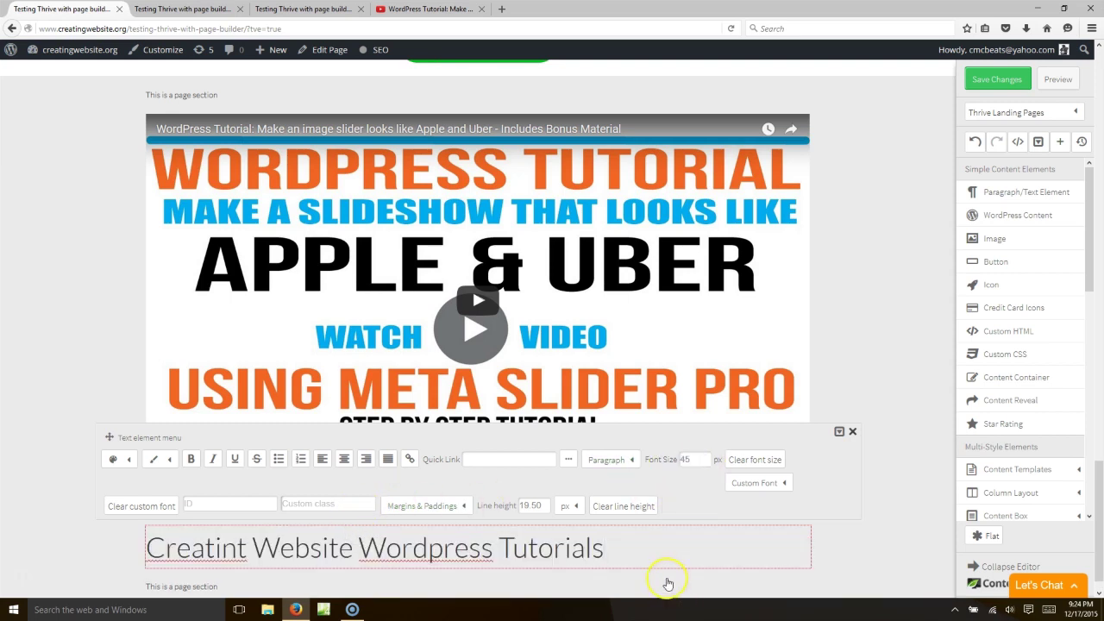
pyautogui.click(192, 458)
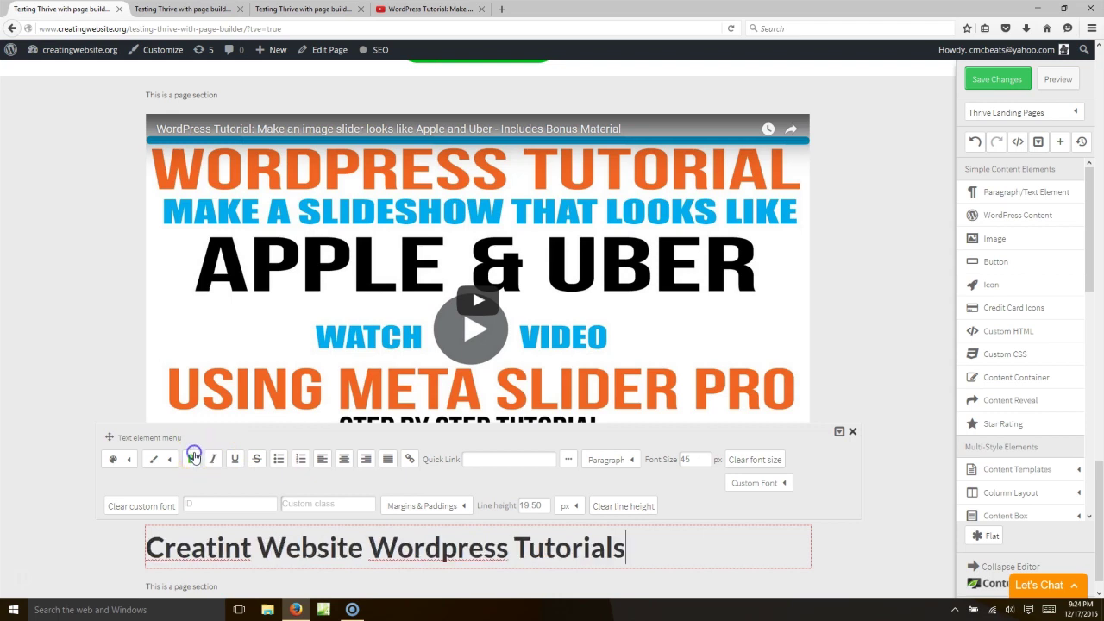
pyautogui.click(344, 458)
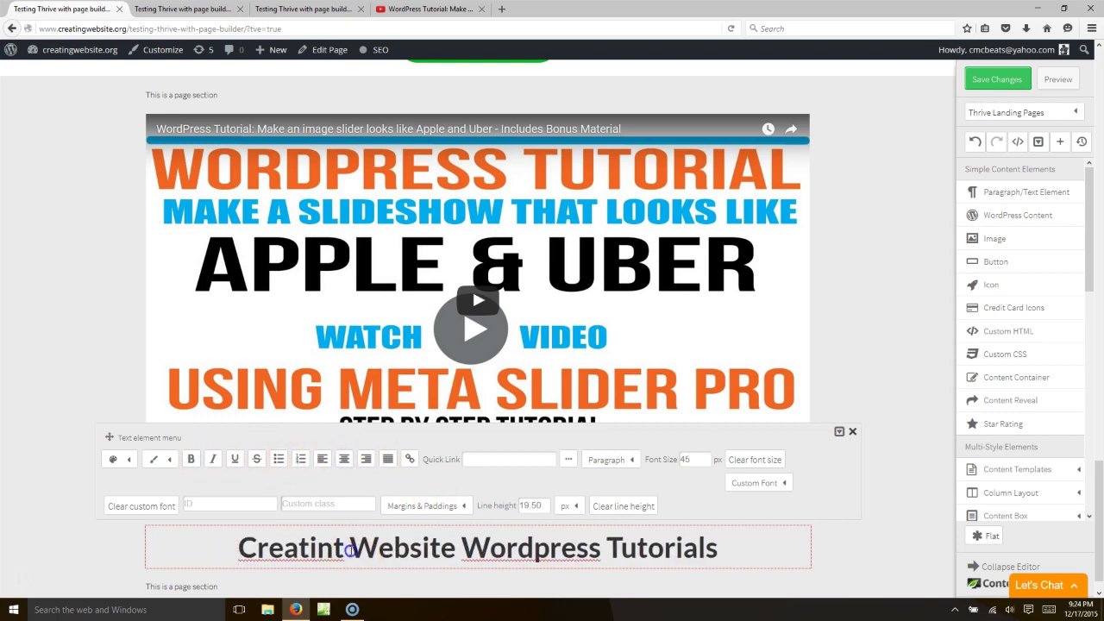
# - Correct the first word of the footer heading to "Creating" and save the page
pyautogui.press('BackSpace')
pyautogui.press('BackSpace')
pyautogui.write('g')
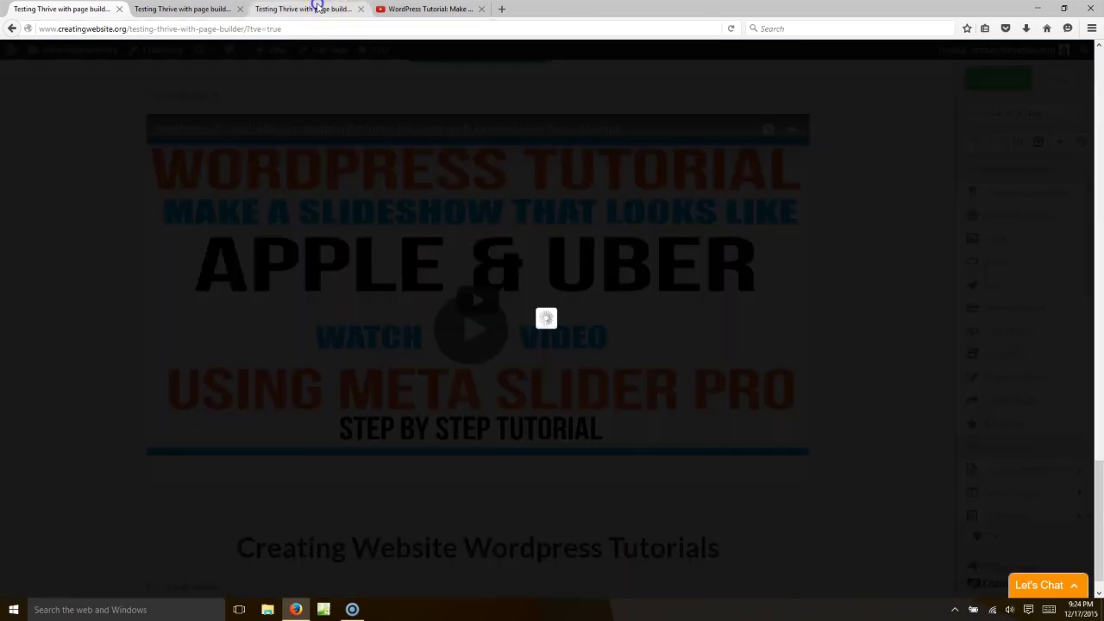
# - Check the reference page's footer, and add a centred, non-bold line "Make your own website" below the footer heading
pyautogui.click(312, 9)
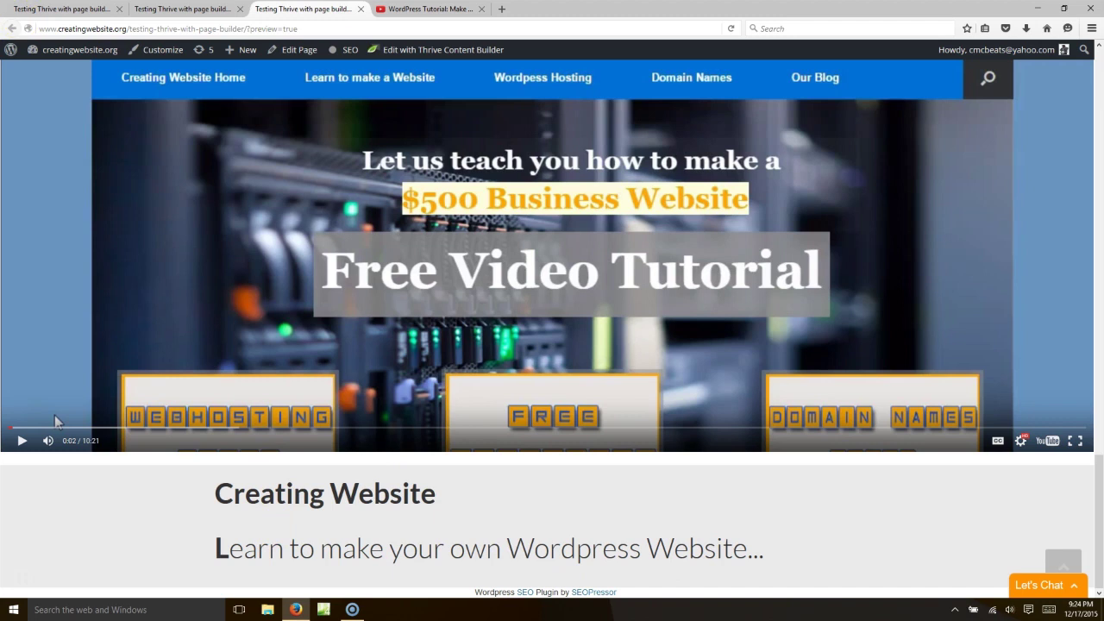
pyautogui.click(62, 9)
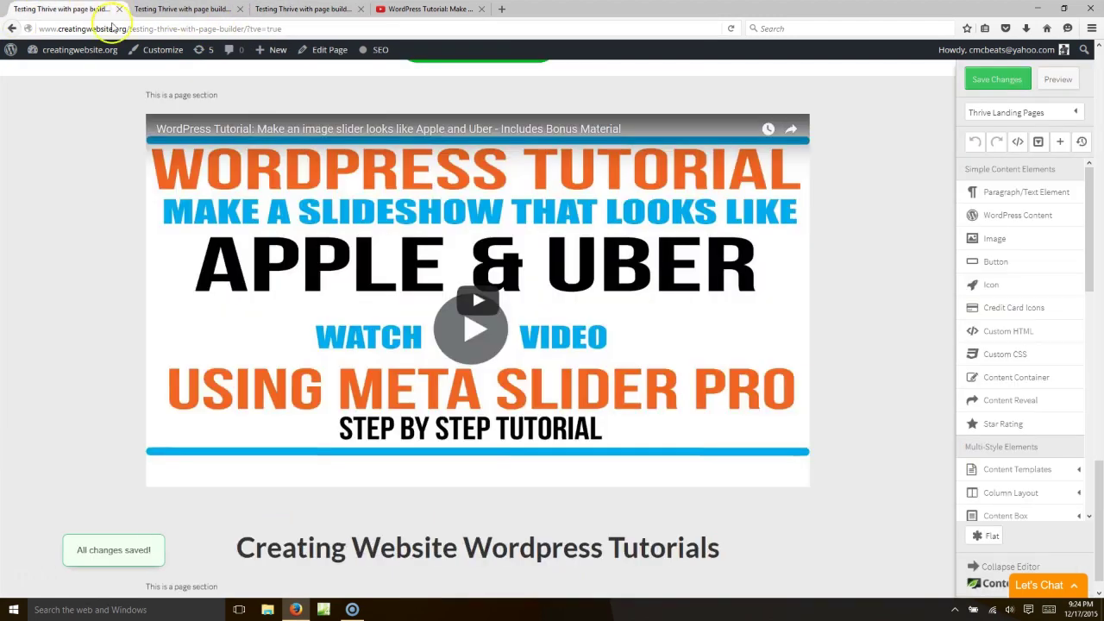
pyautogui.click(388, 545)
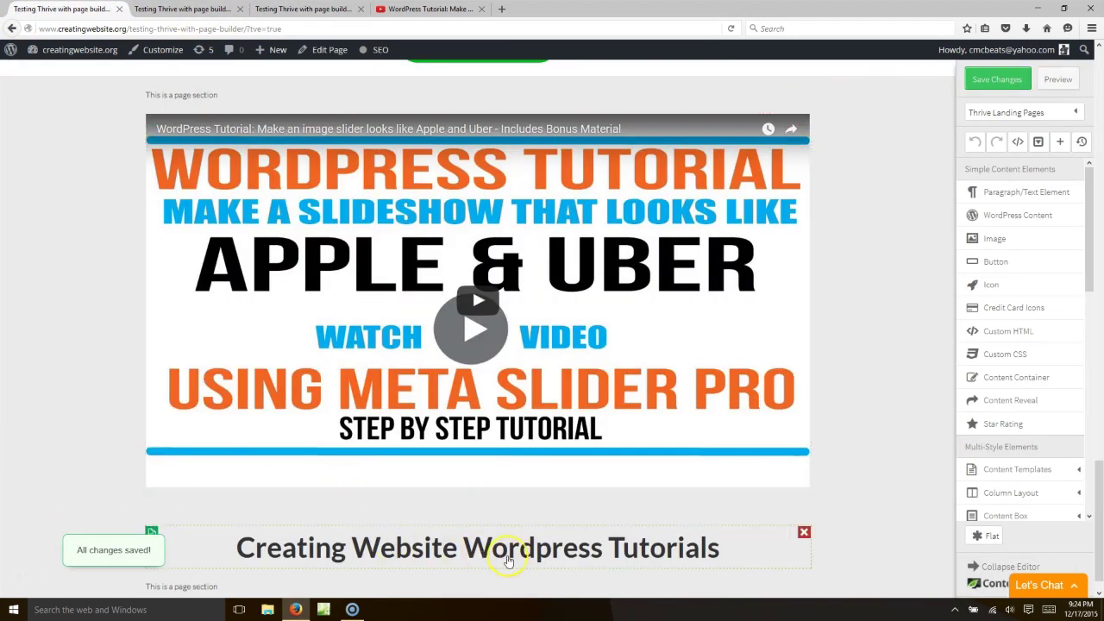
pyautogui.click(726, 552)
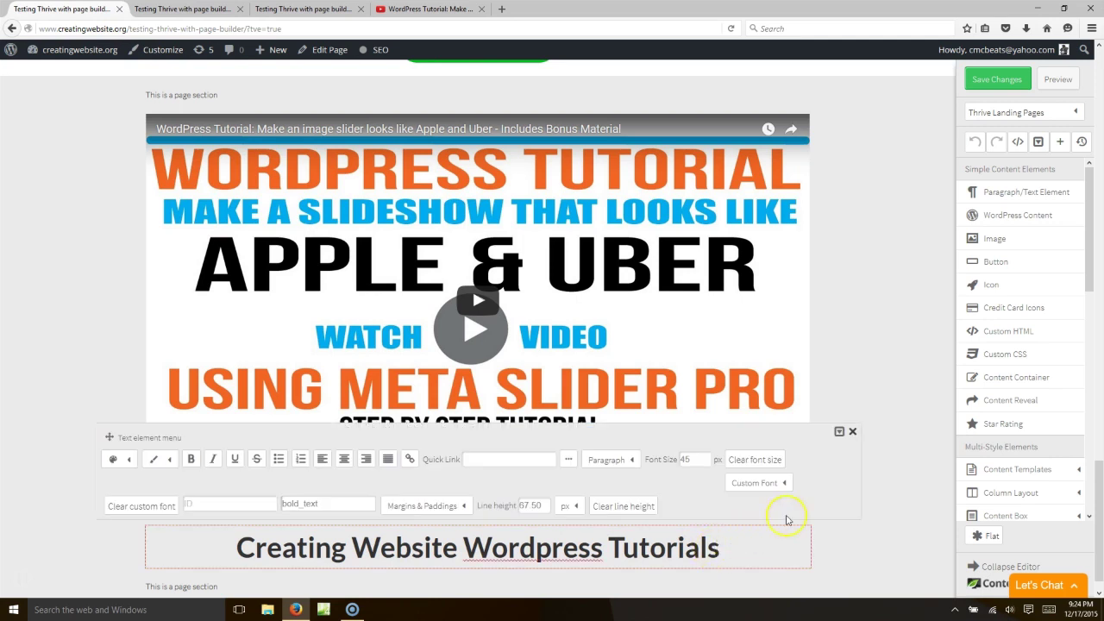
pyautogui.hotkey('ctrl', 'a')
pyautogui.press('BackSpace')
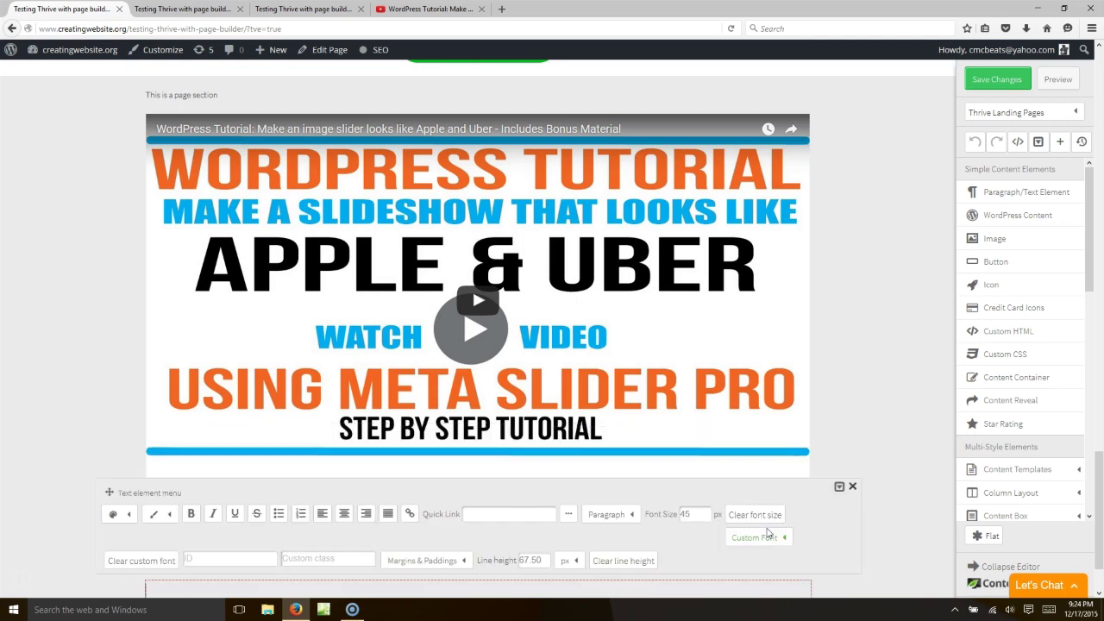
pyautogui.write('Make your own website')
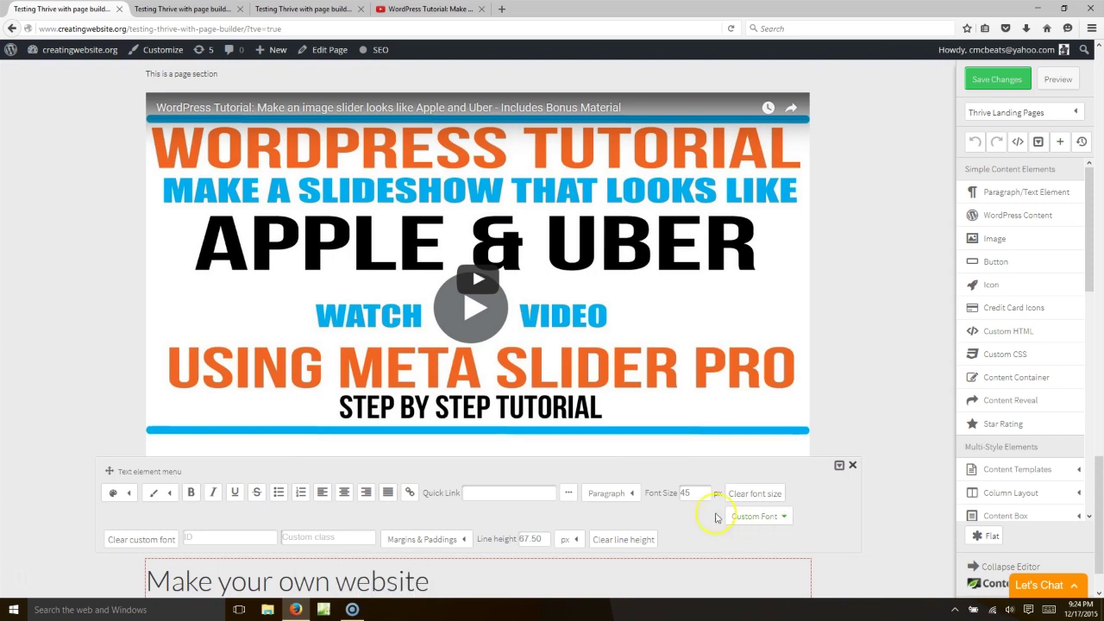
pyautogui.click(341, 495)
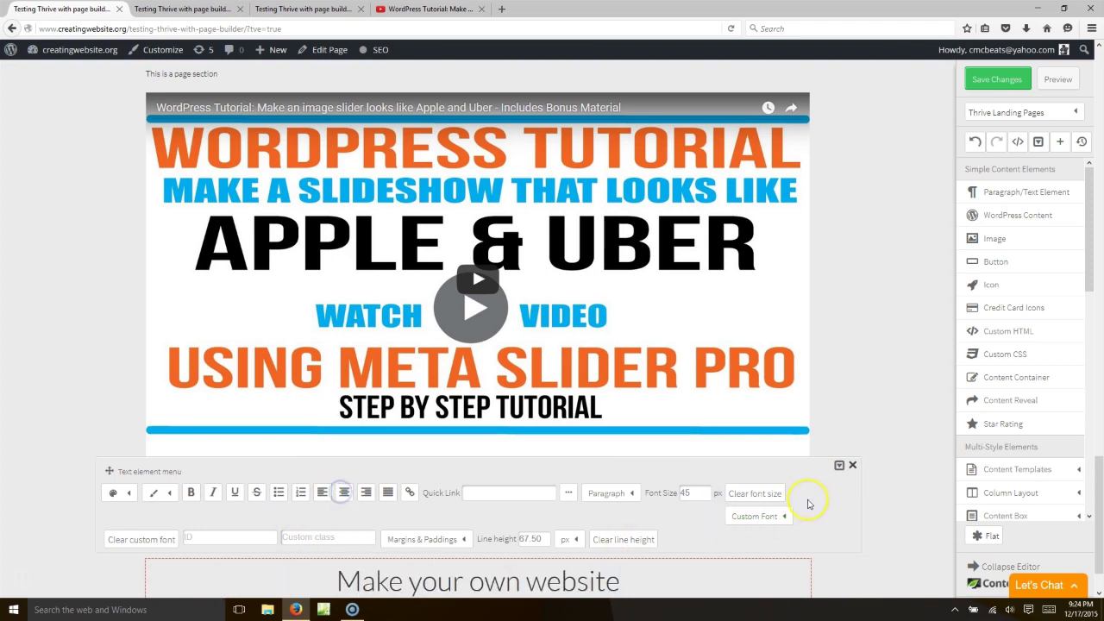
pyautogui.click(861, 477)
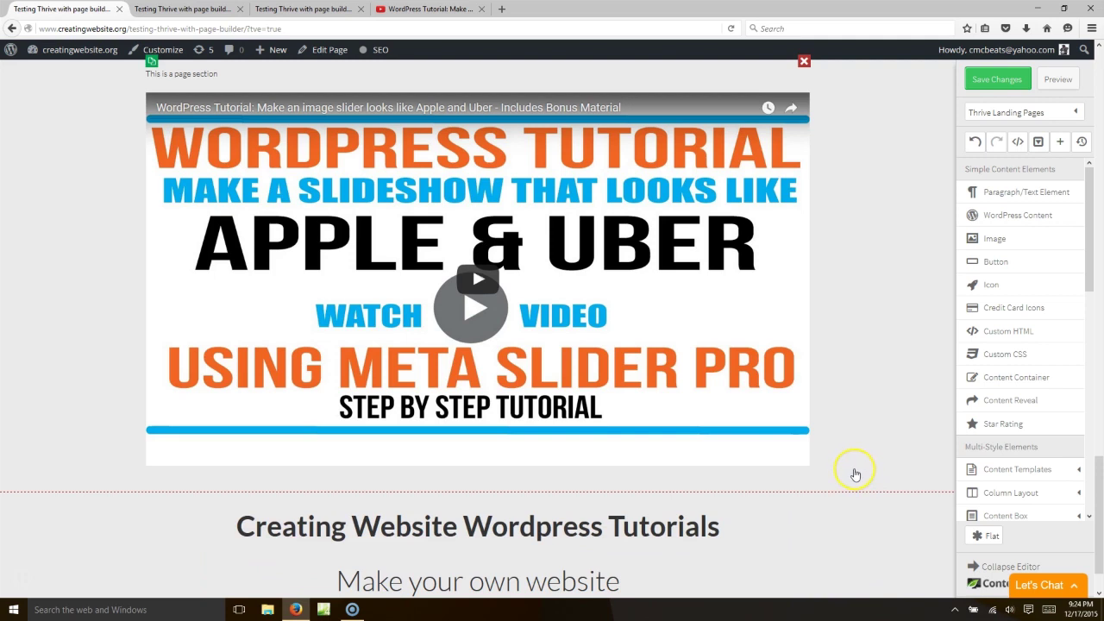
# - Save the page and open a fresh preview of it, closing the browser tabs that are no longer needed
pyautogui.scroll(-1, 852, 470)
pyautogui.click(996, 81)
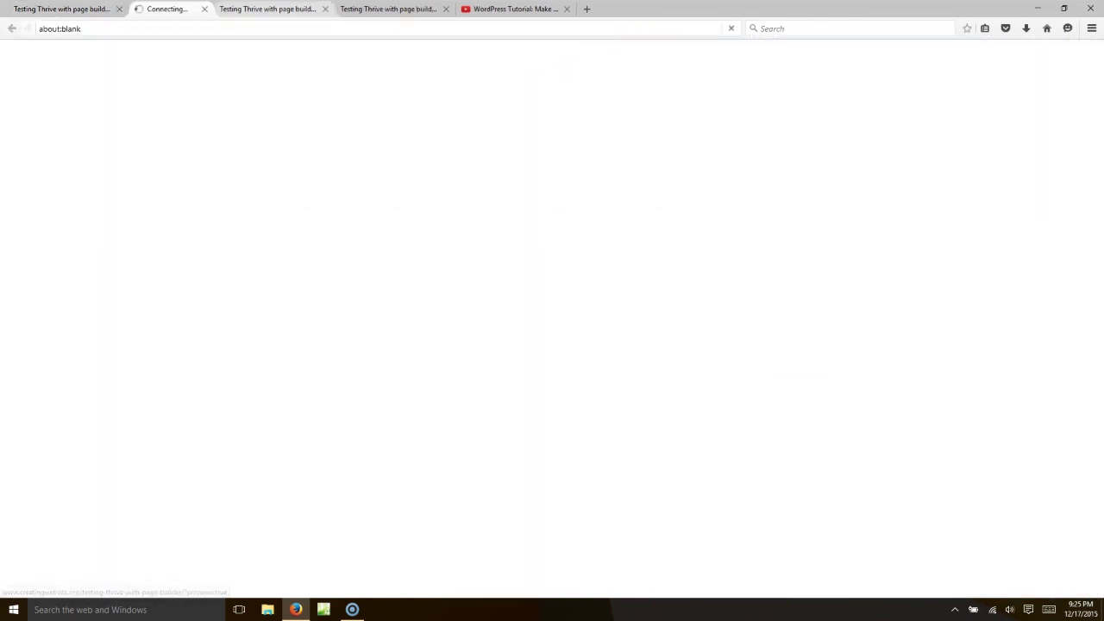
pyautogui.click(267, 8)
pyautogui.click(361, 9)
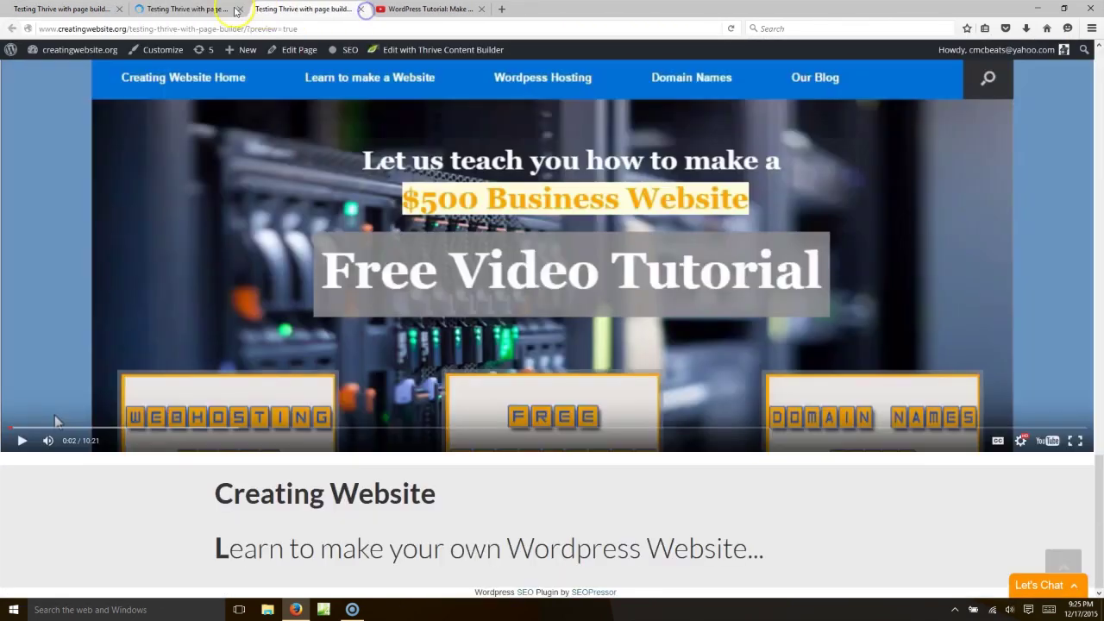
pyautogui.click(186, 8)
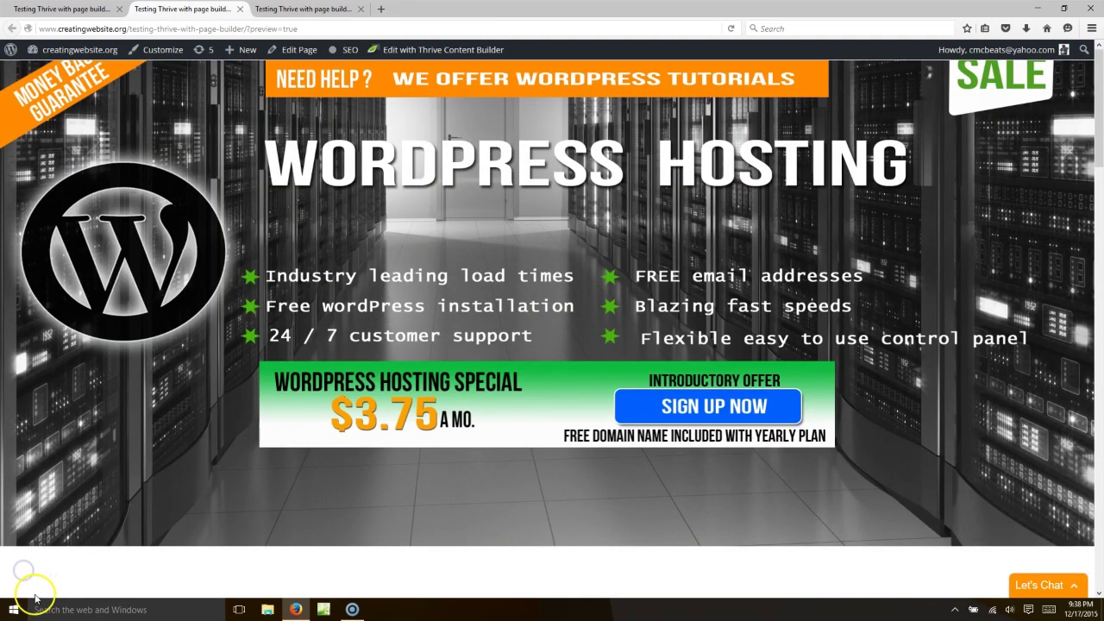
# - Review the whole previewed page, from the hosting banner and pricing table to the customer banner, countdown, video and footer text
pyautogui.scroll(-15, 335, 542)
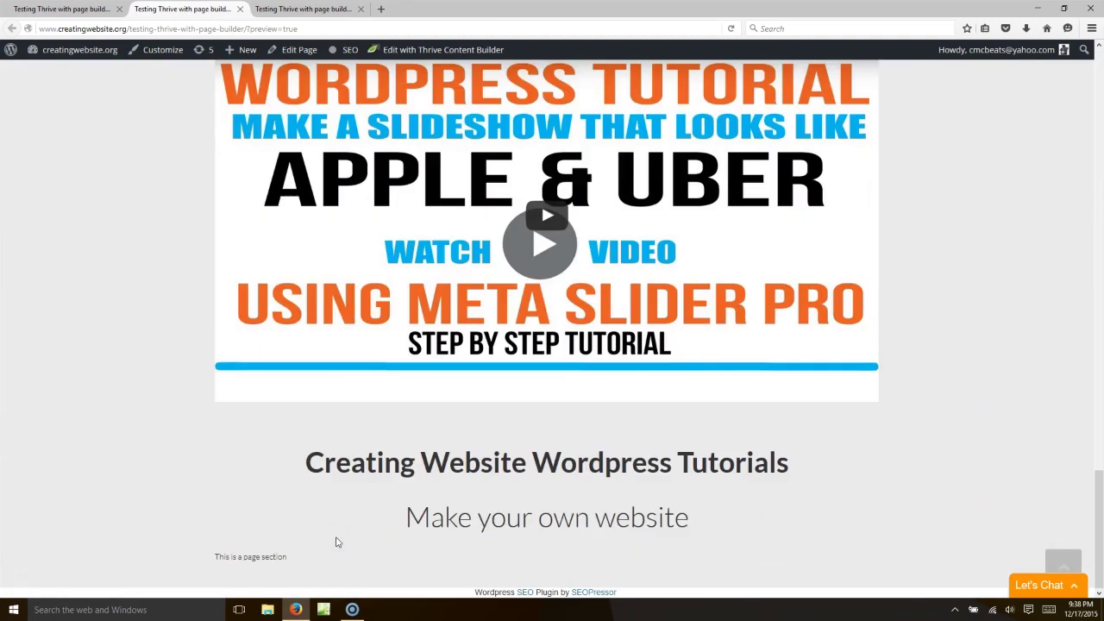
pyautogui.scroll(15, 337, 542)
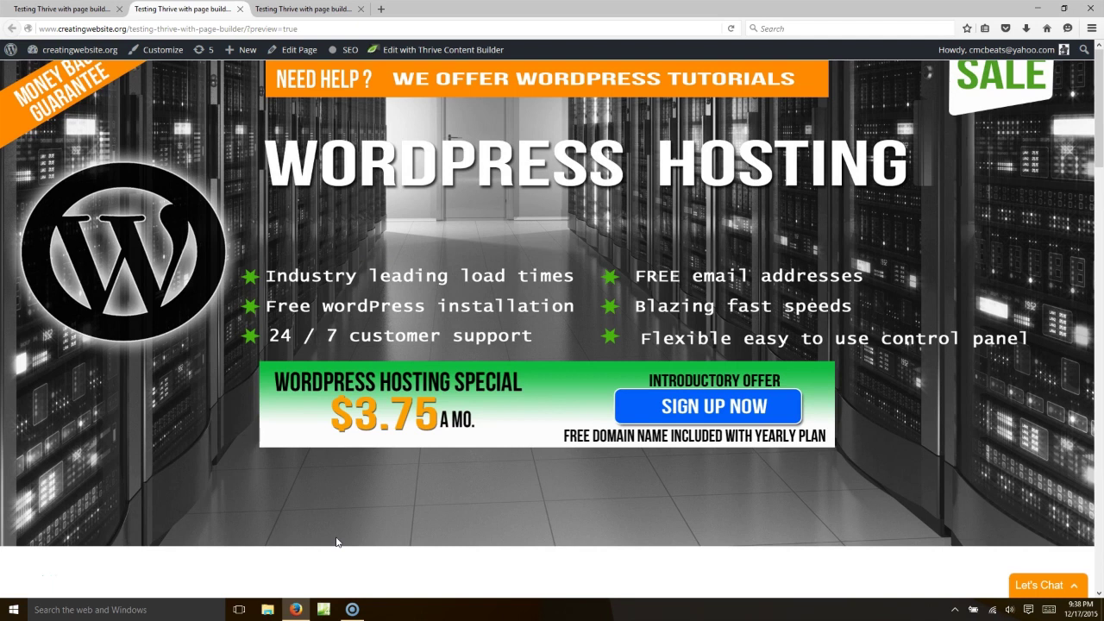
pyautogui.scroll(-15, 338, 541)
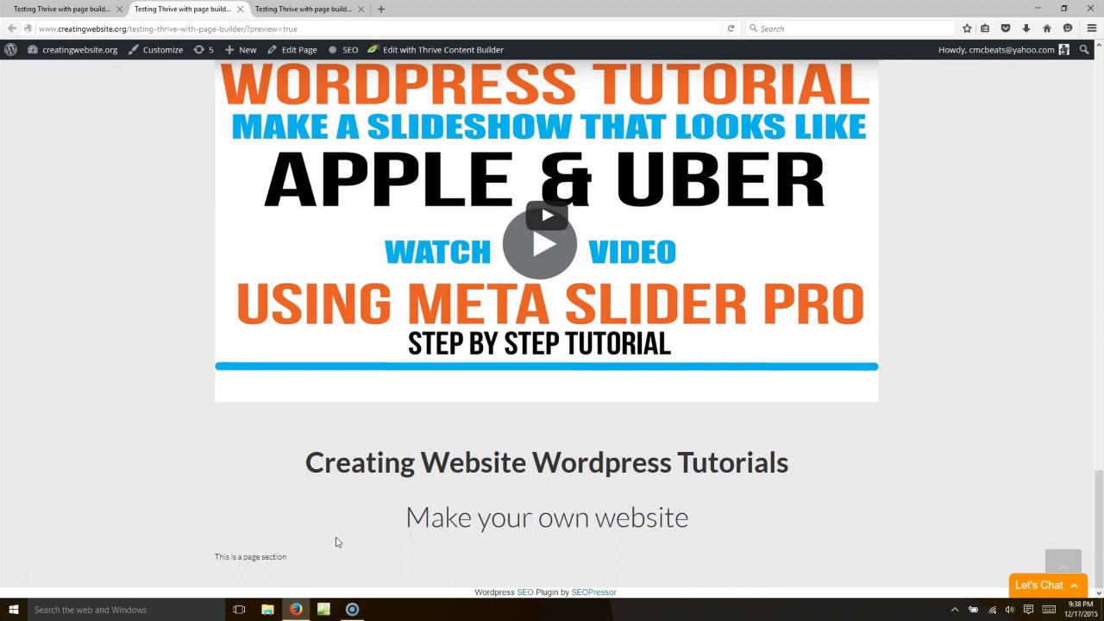
pyautogui.click(306, 523)
pyautogui.scroll(12, 305, 522)
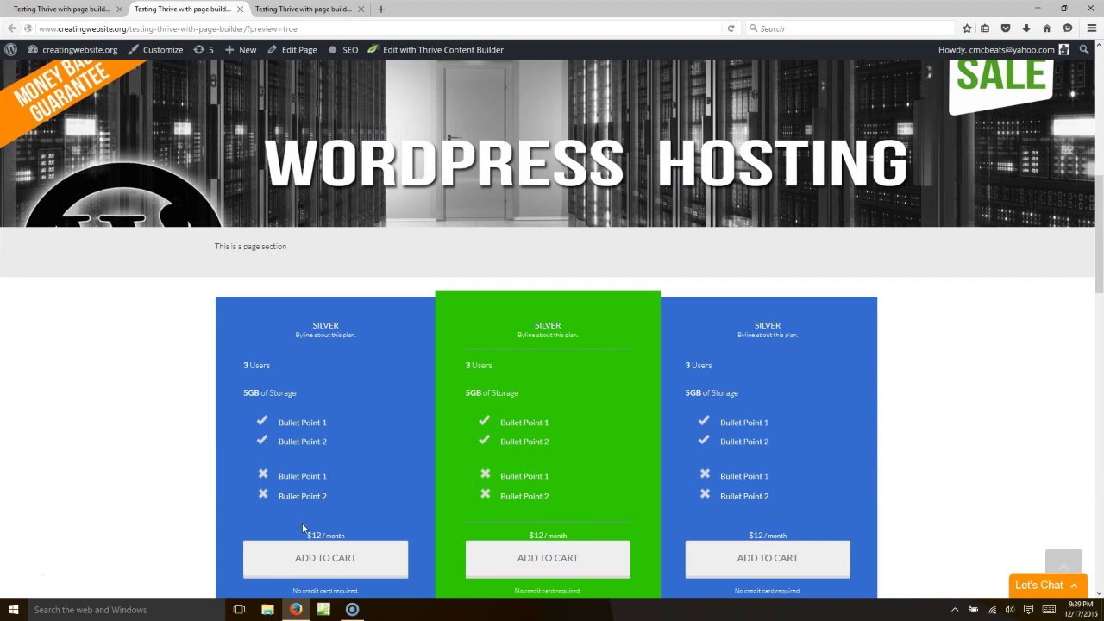
pyautogui.click(320, 492)
pyautogui.scroll(3, 322, 493)
pyautogui.scroll(-5, 323, 495)
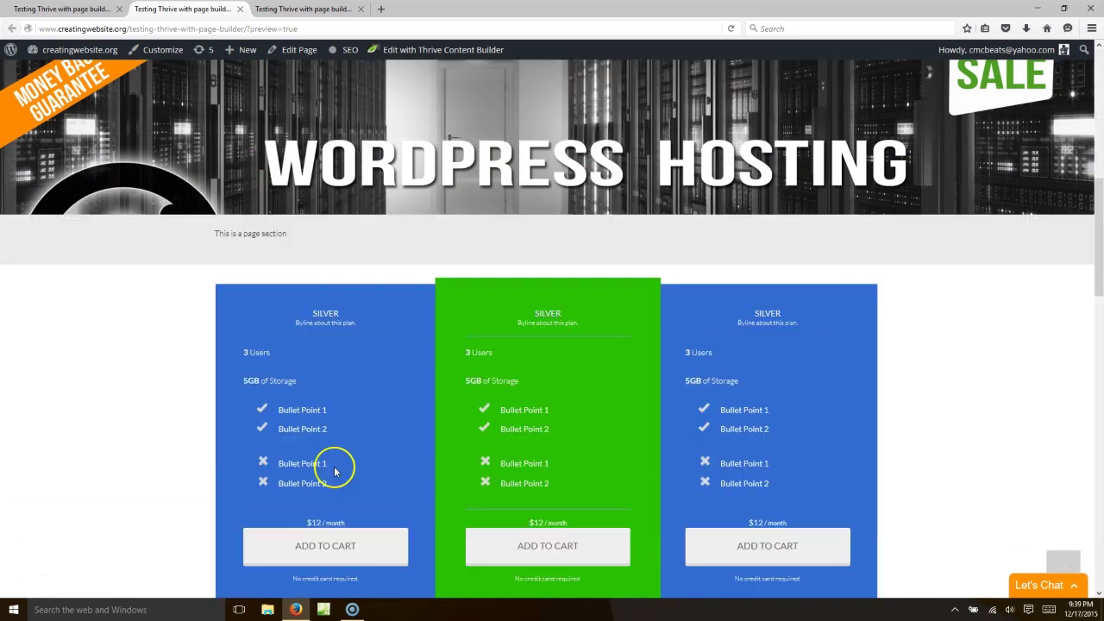
pyautogui.scroll(-5, 302, 286)
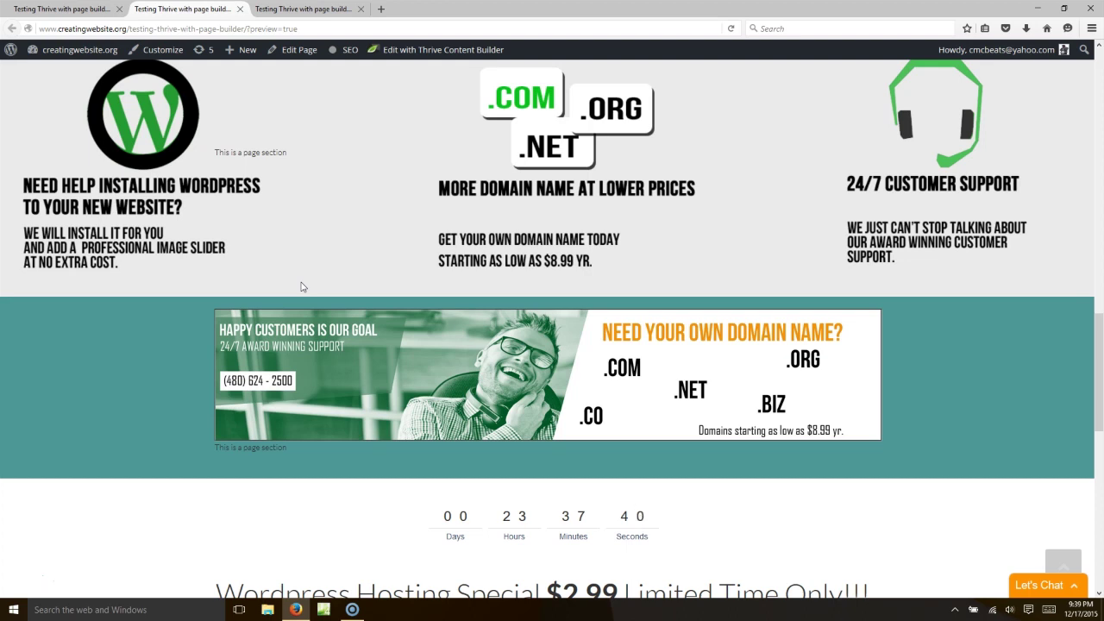
pyautogui.click(302, 347)
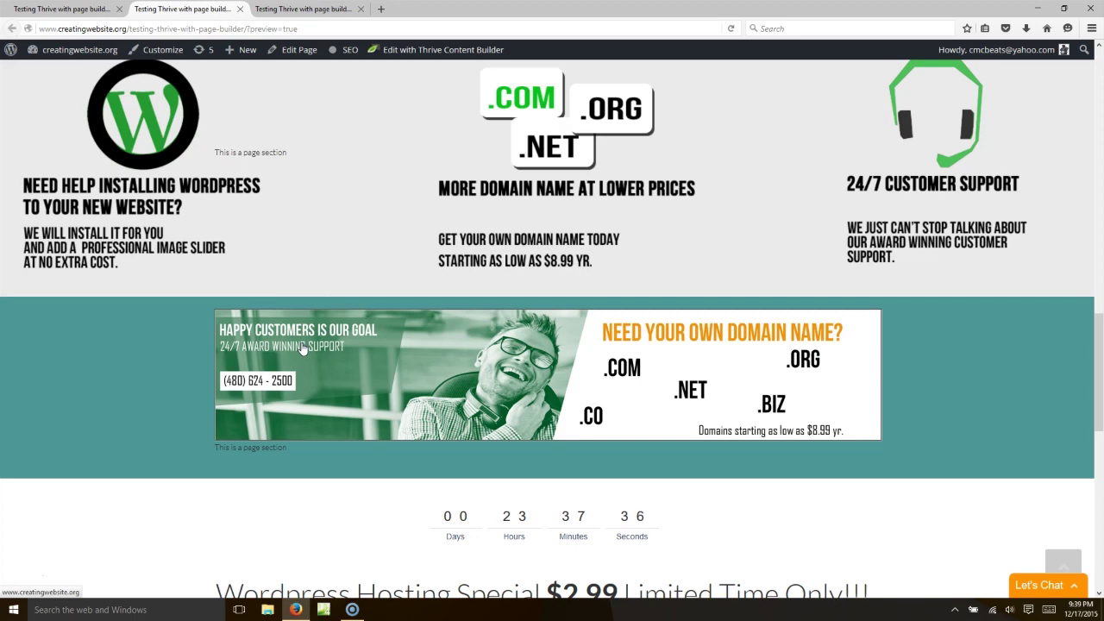
pyautogui.click(257, 360)
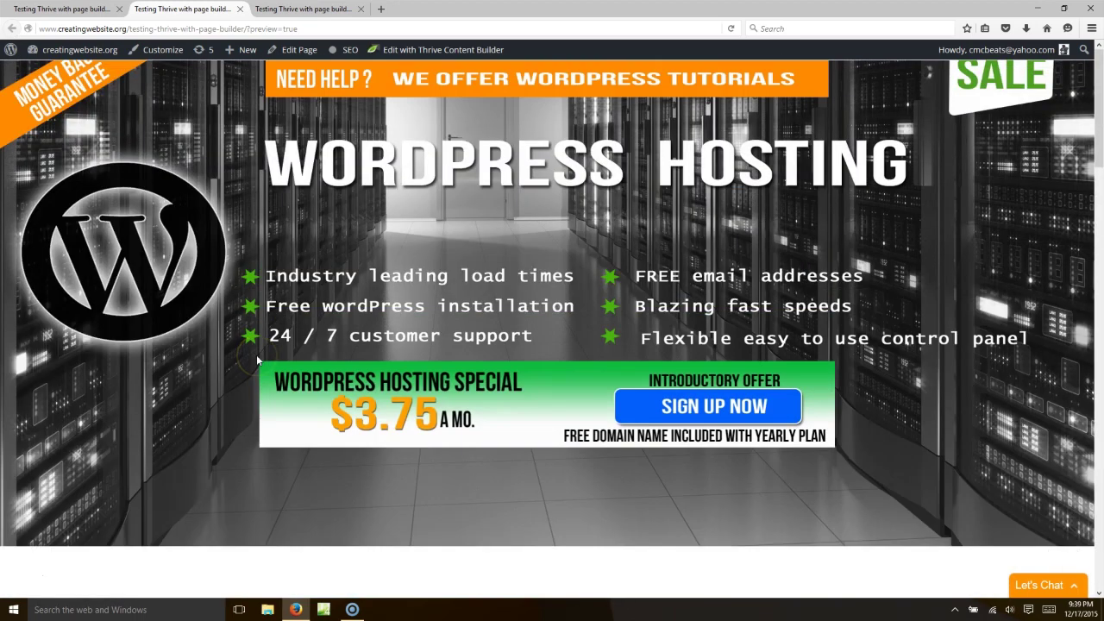
pyautogui.click(476, 394)
pyautogui.scroll(-10, 644, 308)
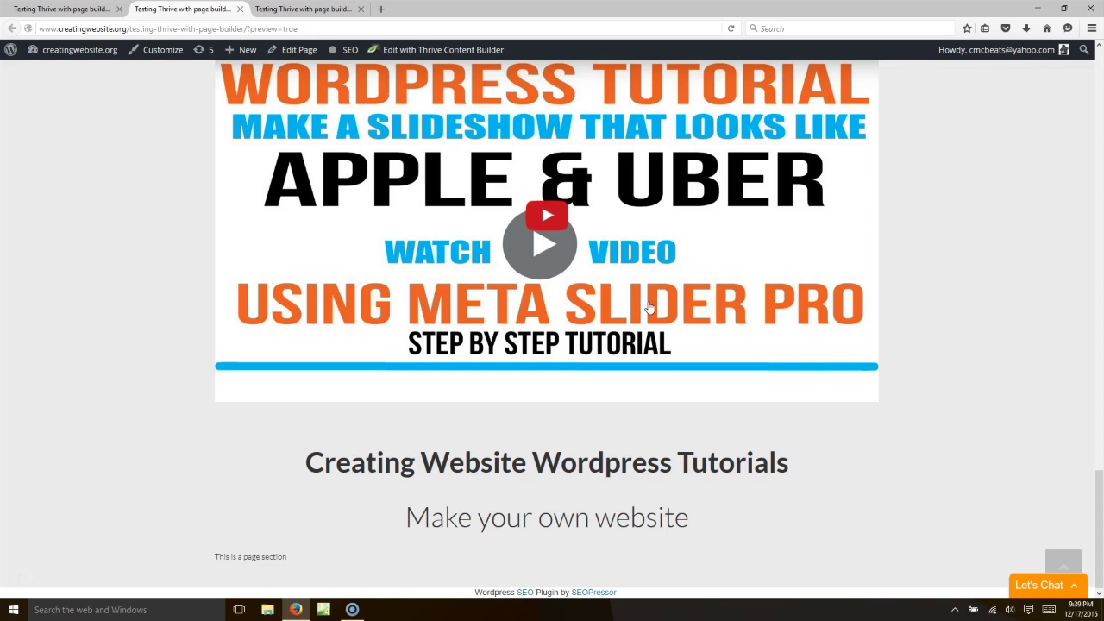
pyautogui.scroll(20, 649, 307)
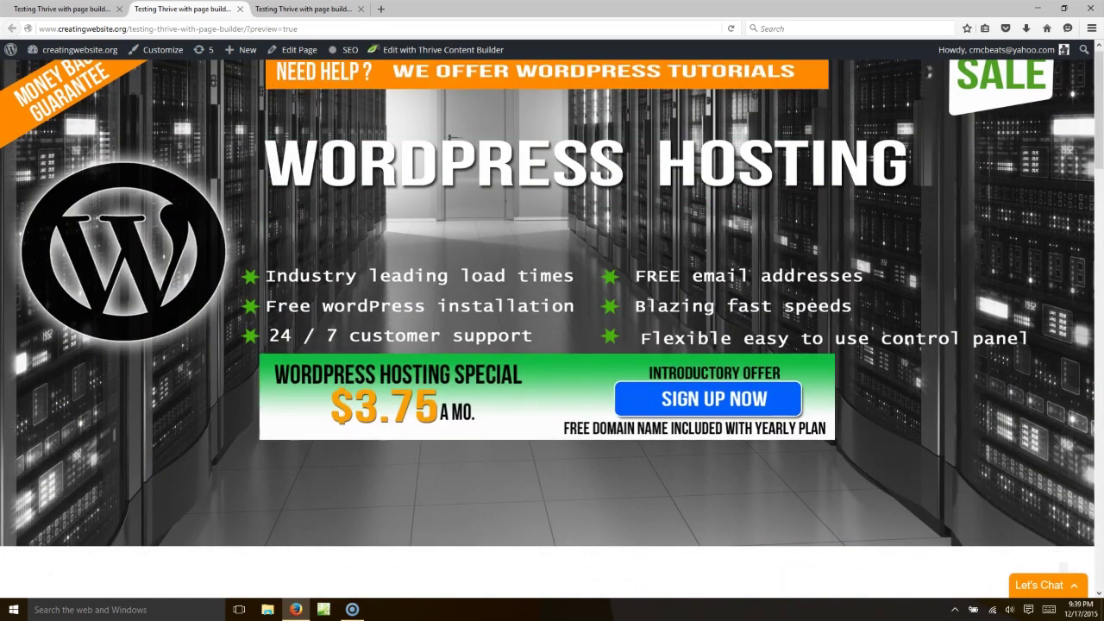
# - Recheck the previewed page's layout between the WordPress Hosting banner, the "Why Choose Us?" section and the footer lines under the video
pyautogui.scroll(-10, 648, 306)
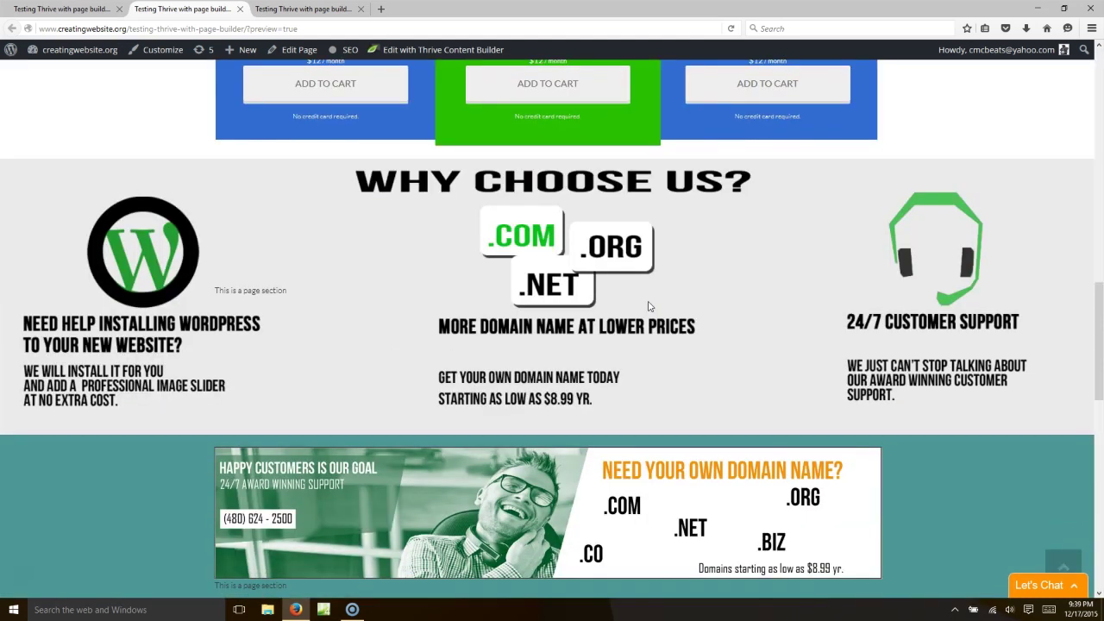
pyautogui.scroll(8, 648, 307)
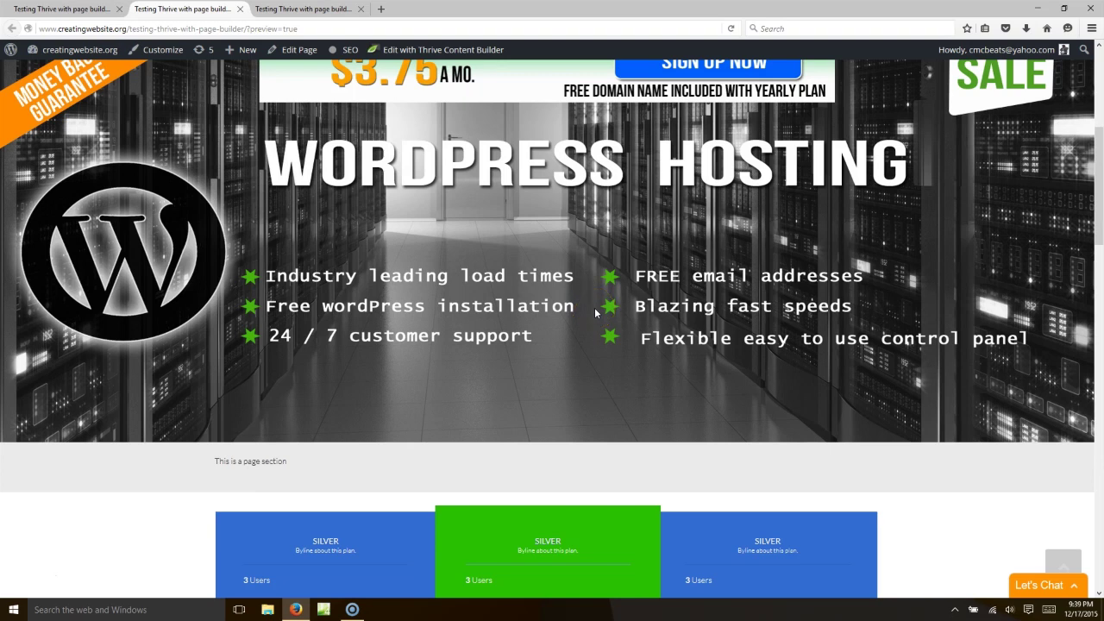
pyautogui.click(584, 302)
pyautogui.click(391, 247)
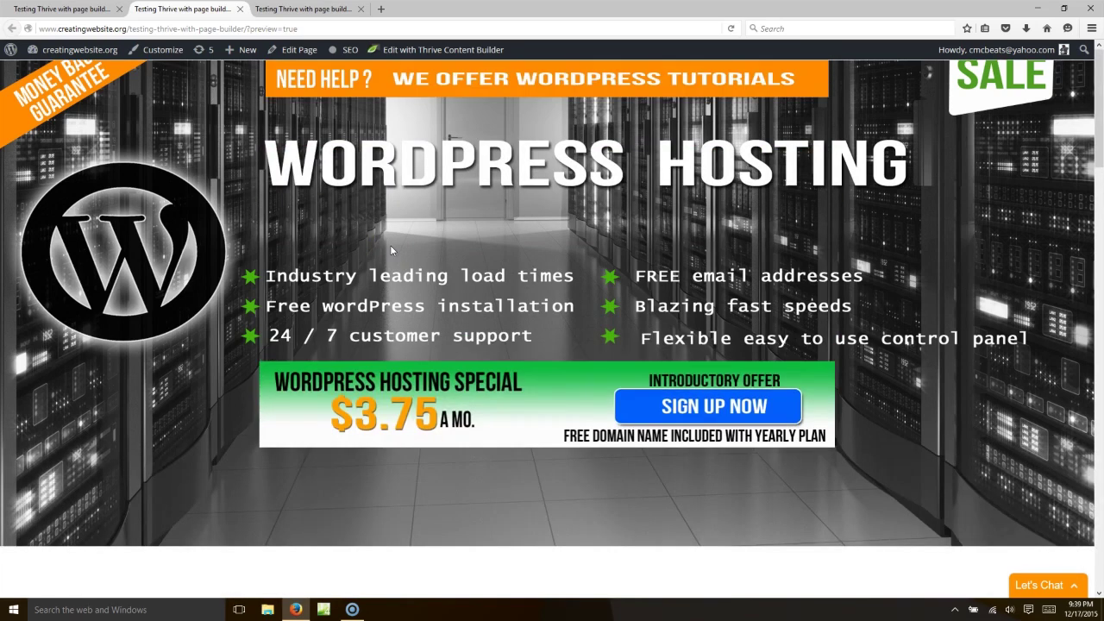
pyautogui.scroll(-5, 391, 250)
pyautogui.scroll(-10, 390, 249)
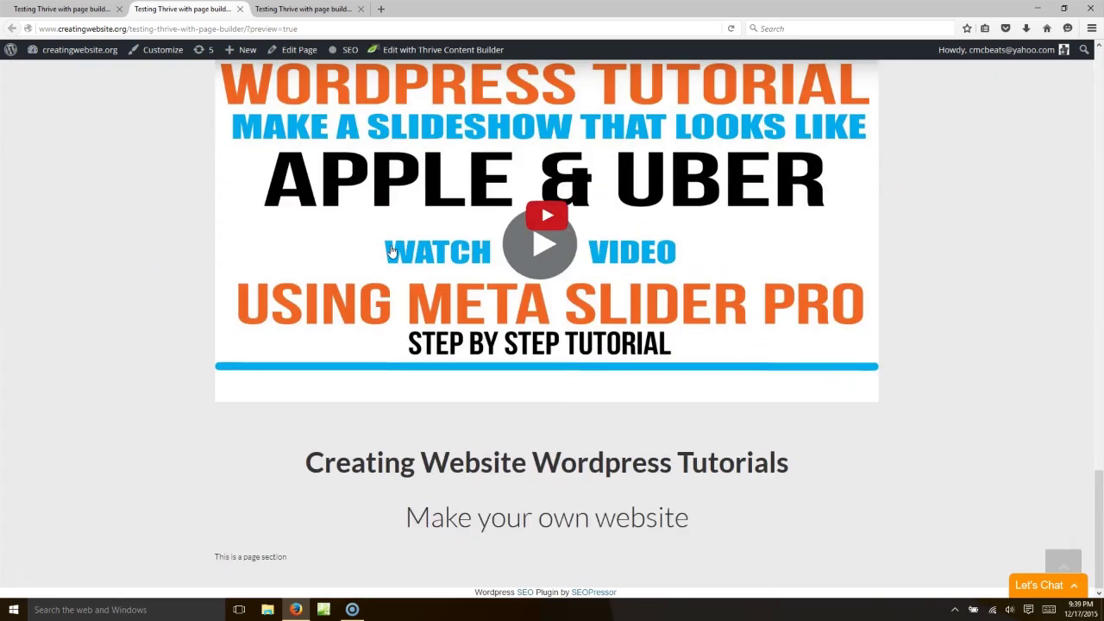
pyautogui.scroll(15, 389, 249)
pyautogui.scroll(-10, 390, 244)
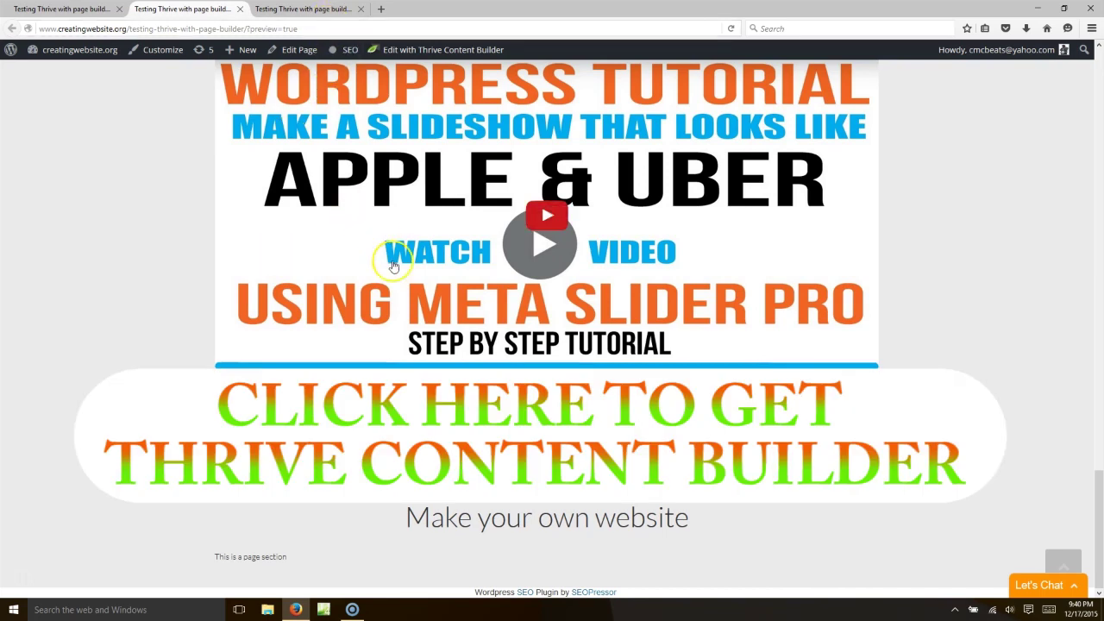
pyautogui.scroll(5, 382, 256)
pyautogui.scroll(10, 392, 265)
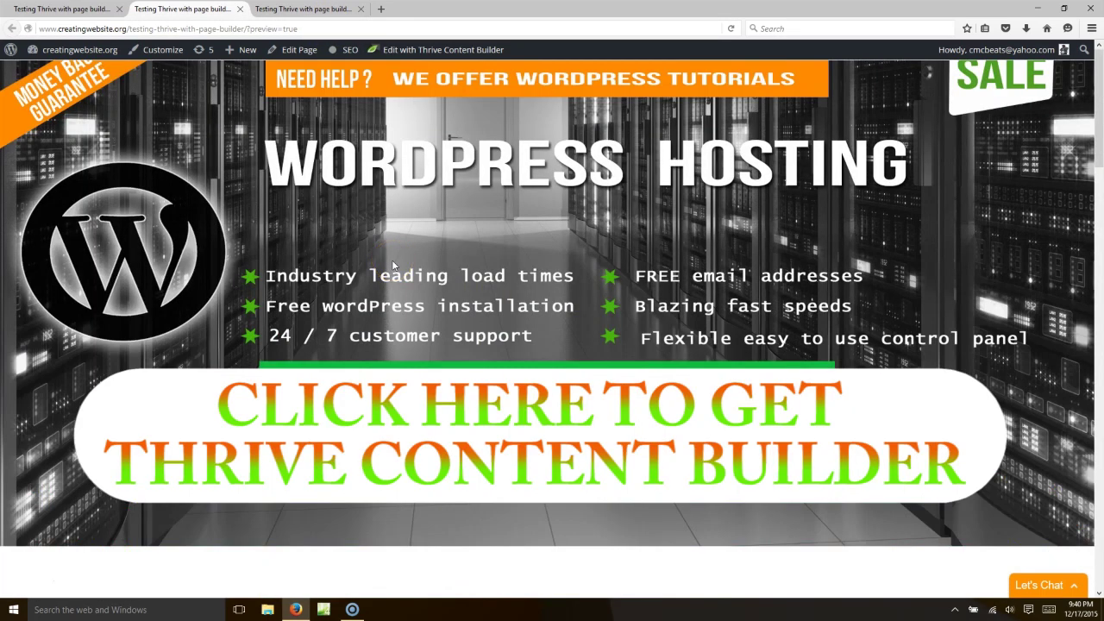
pyautogui.click(461, 260)
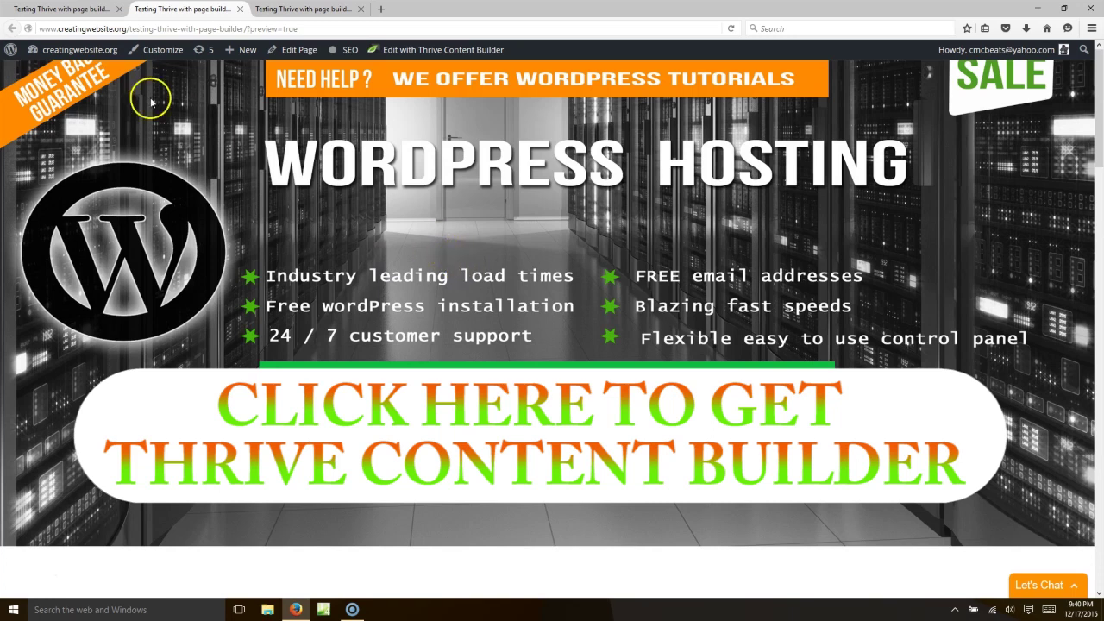